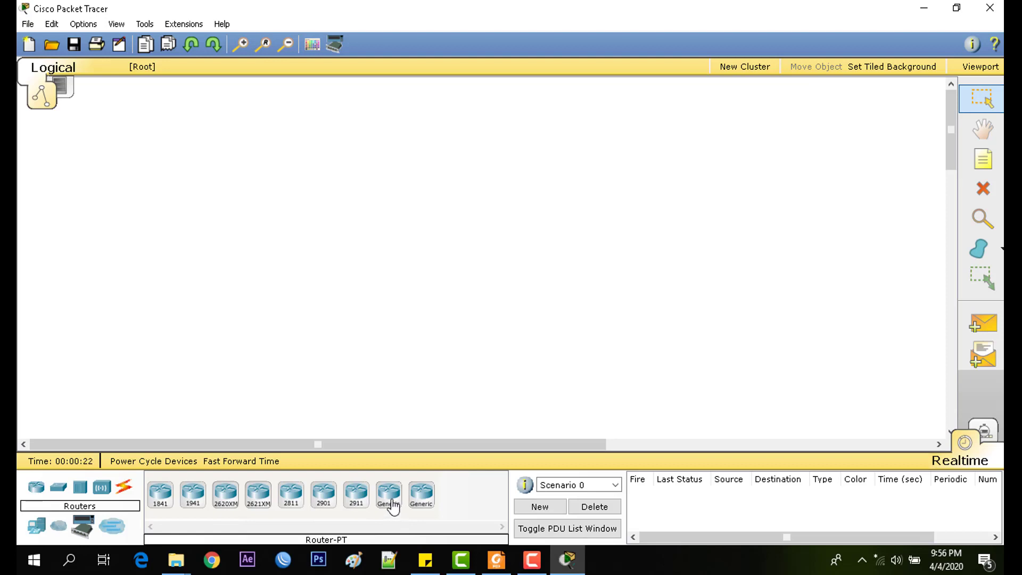
- Place two generic Router-PT routers side by side in the upper part of the workspace, spaced well apart
left_click(394, 503)
left_click(344, 161)
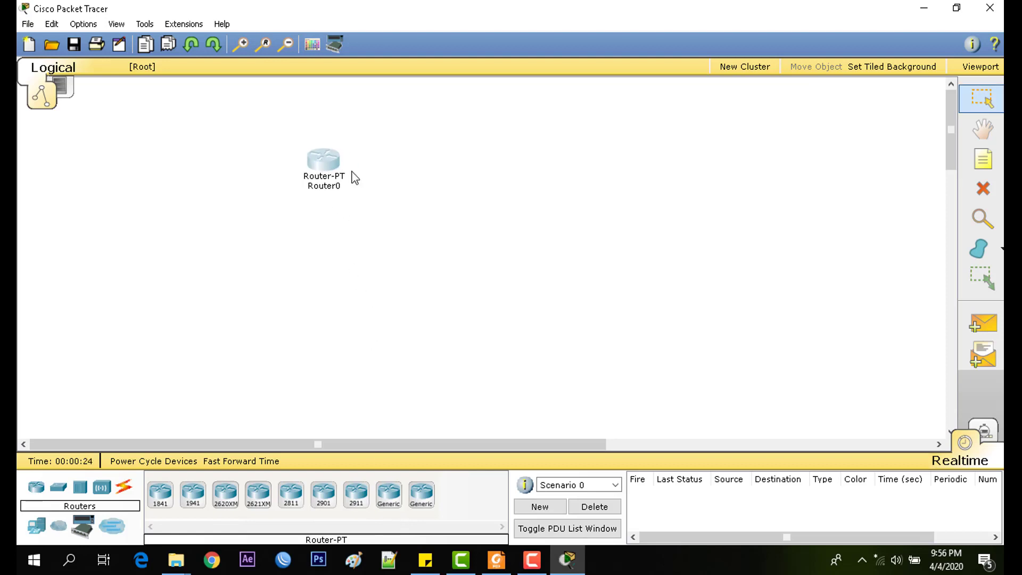
left_click(389, 503)
left_click(573, 159)
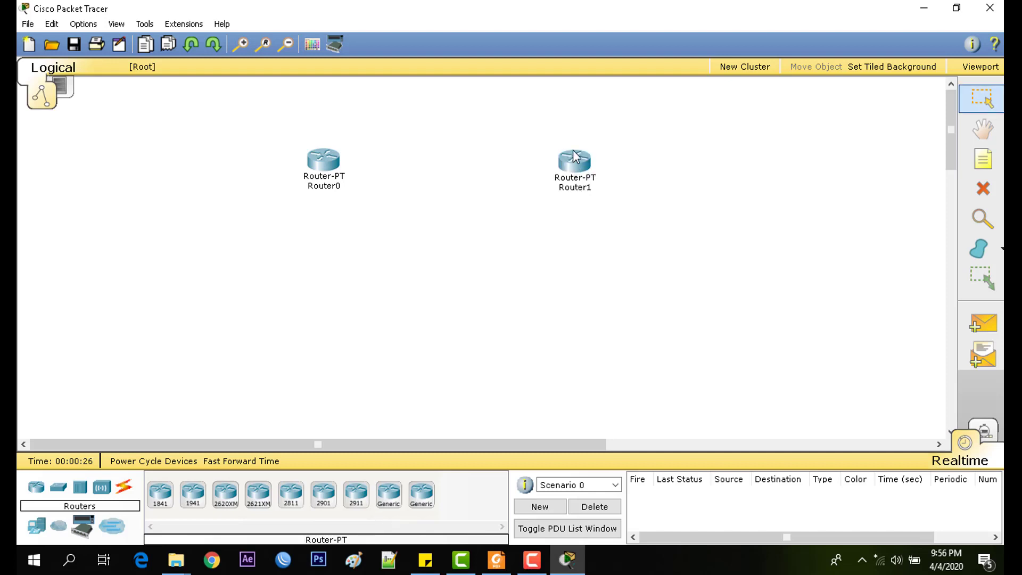
left_click_drag(575, 156, 601, 156)
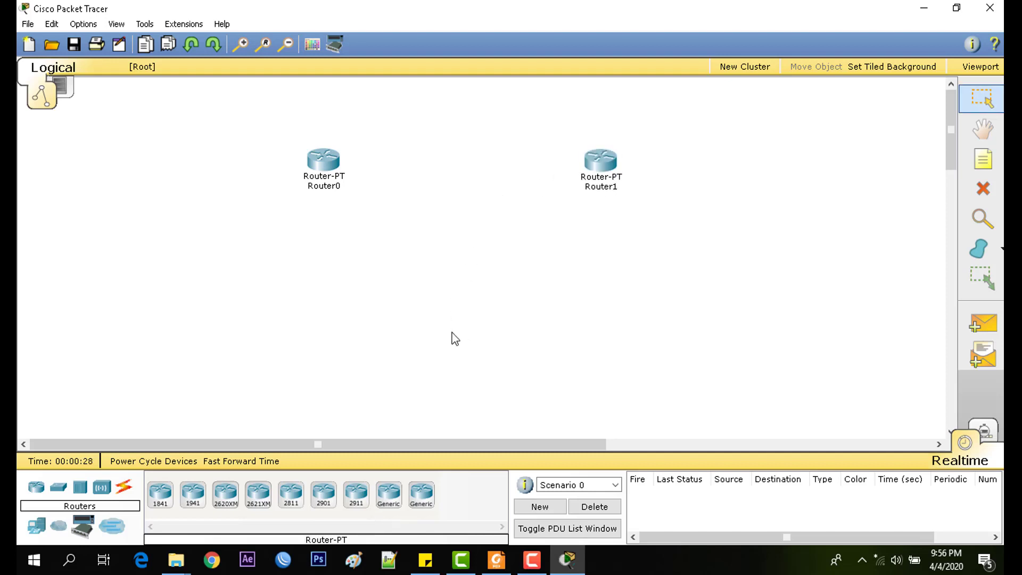
- Add two generic Switch-PT switches, one below each router, and line them up with each other
left_click(58, 487)
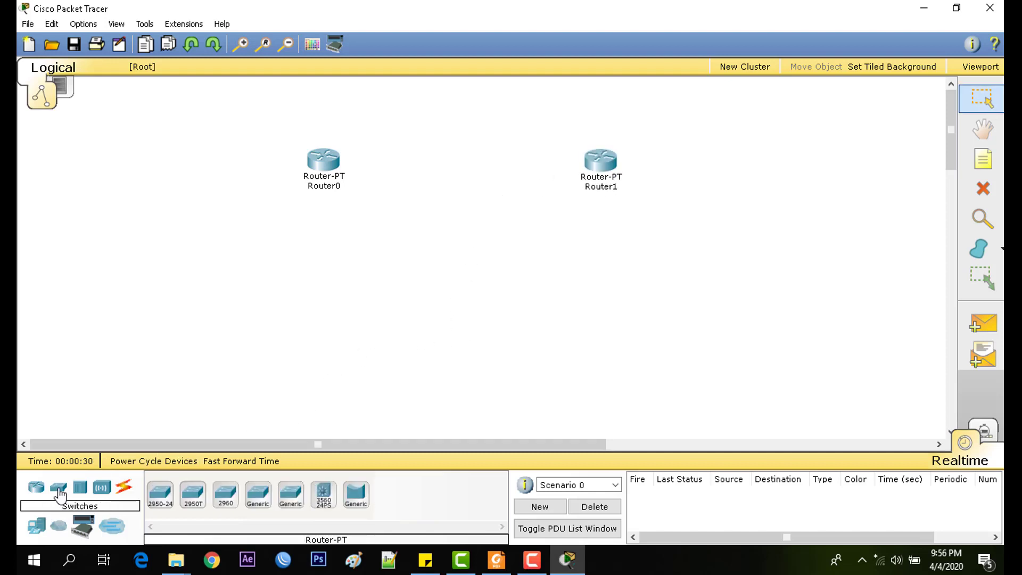
left_click(259, 494)
left_click(336, 253)
left_click(259, 494)
left_click(611, 264)
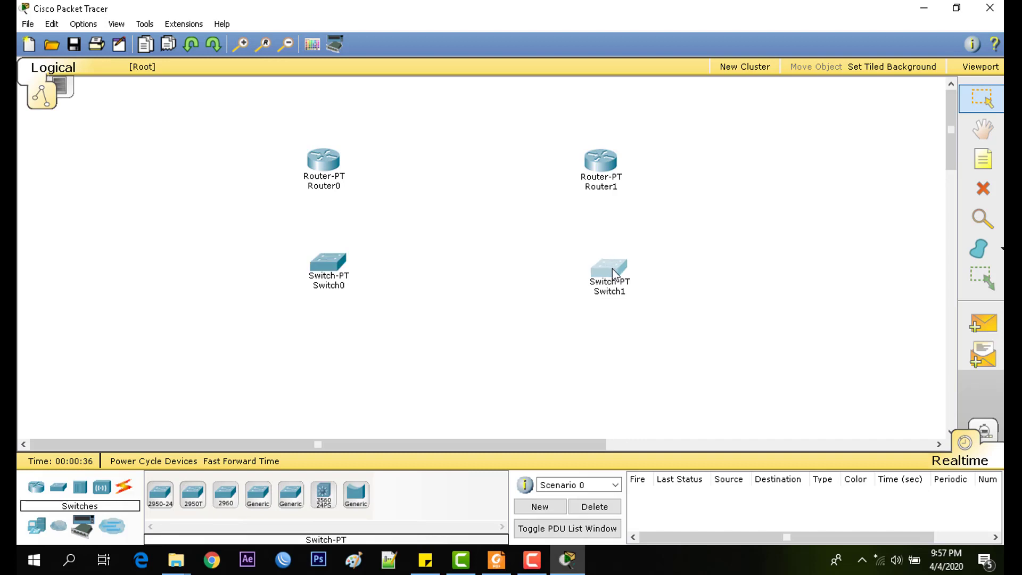
left_click_drag(326, 269, 315, 285)
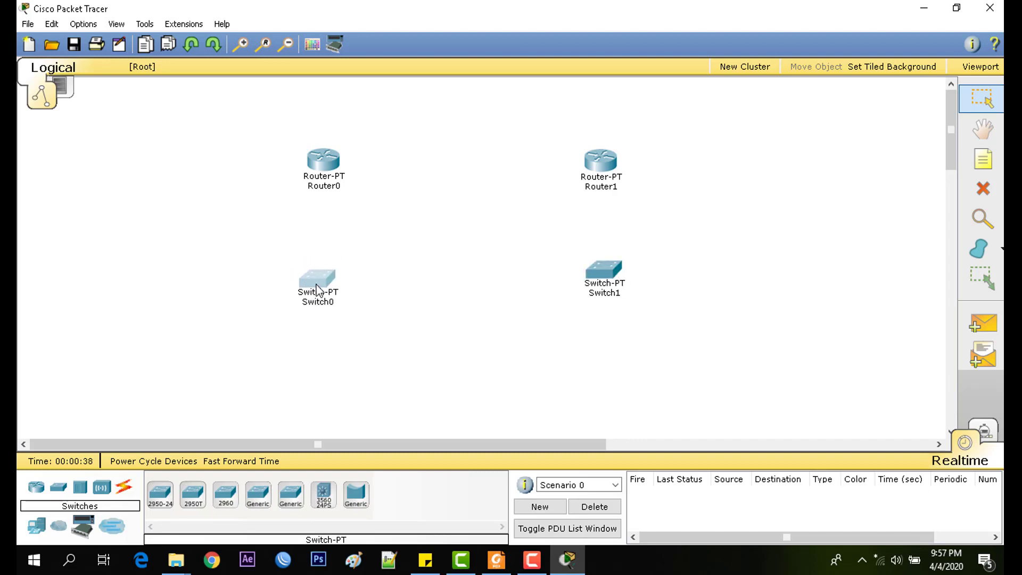
left_click_drag(601, 288, 601, 297)
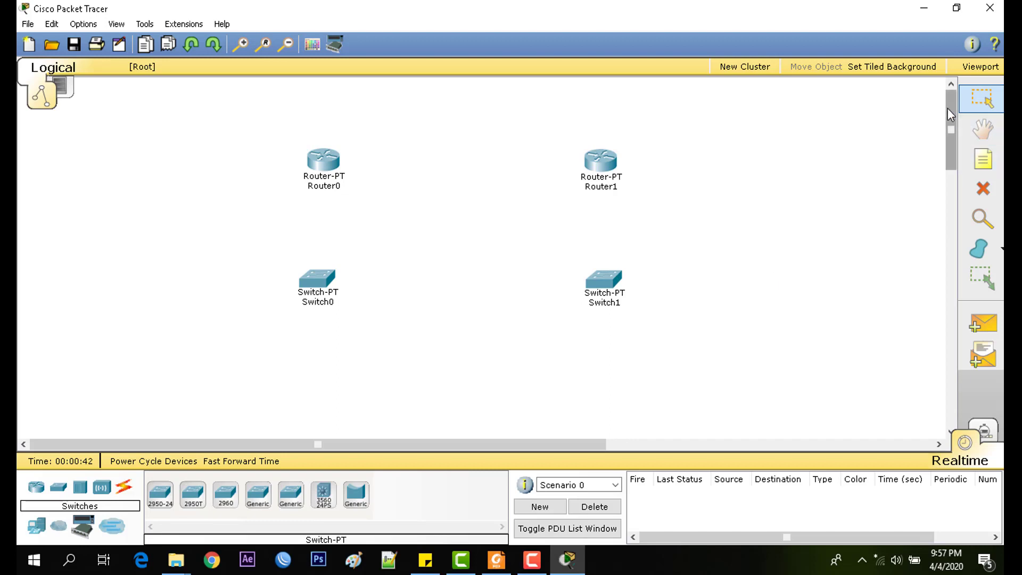
- Place two generic PCs below Switch0, one on either side of it
left_click_drag(948, 108, 947, 116)
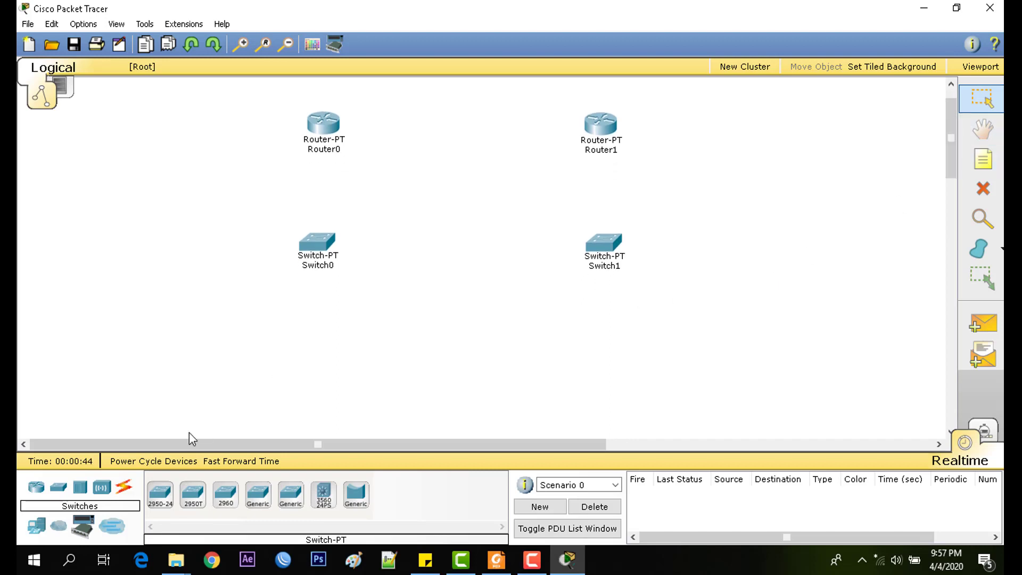
left_click(38, 525)
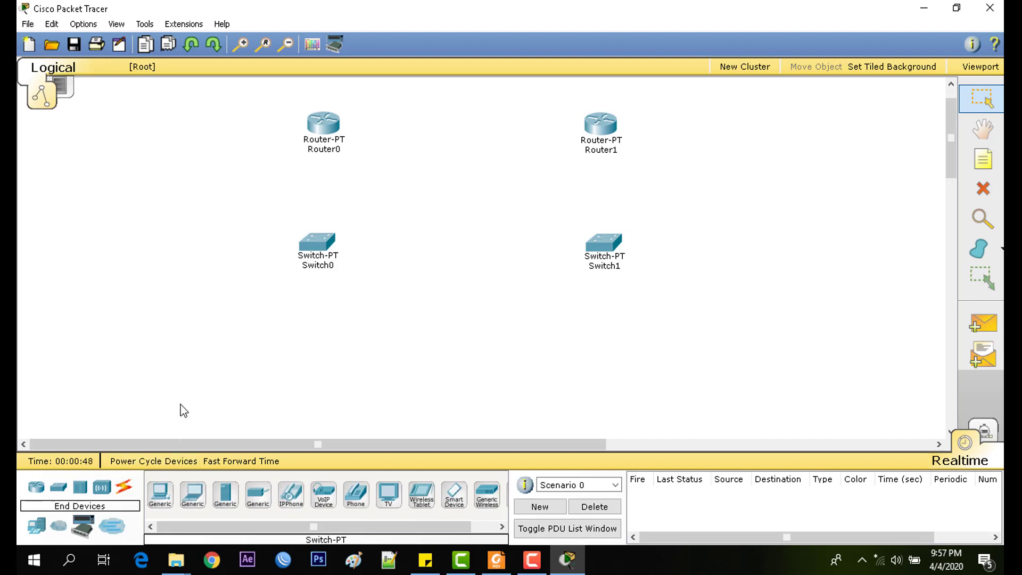
left_click(160, 495)
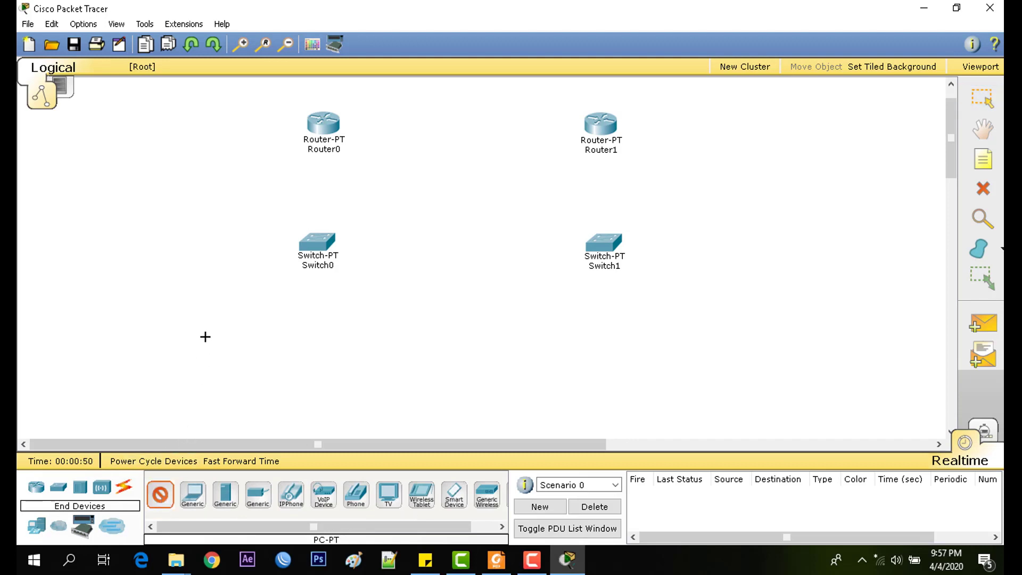
left_click(205, 334)
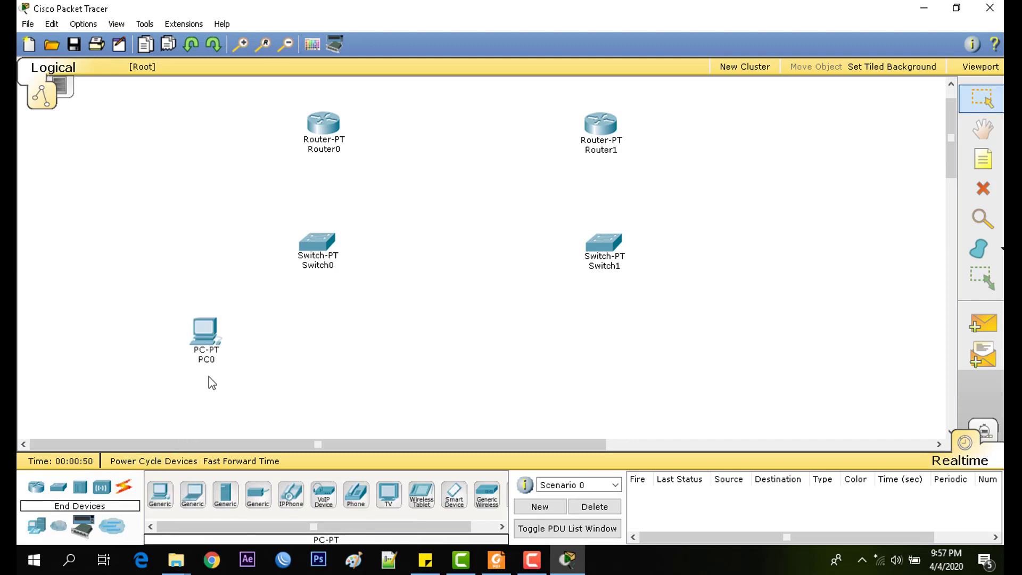
left_click(160, 494)
left_click(335, 341)
left_click_drag(348, 338, 372, 343)
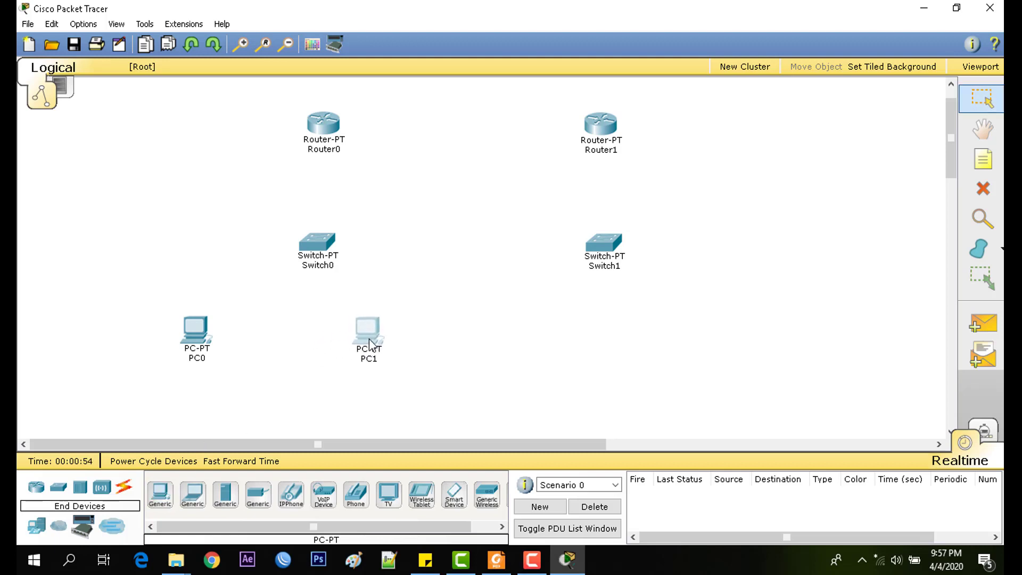
- Place two more generic PCs below Switch1, one on either side, level with the existing PCs
left_click(159, 494)
left_click(551, 339)
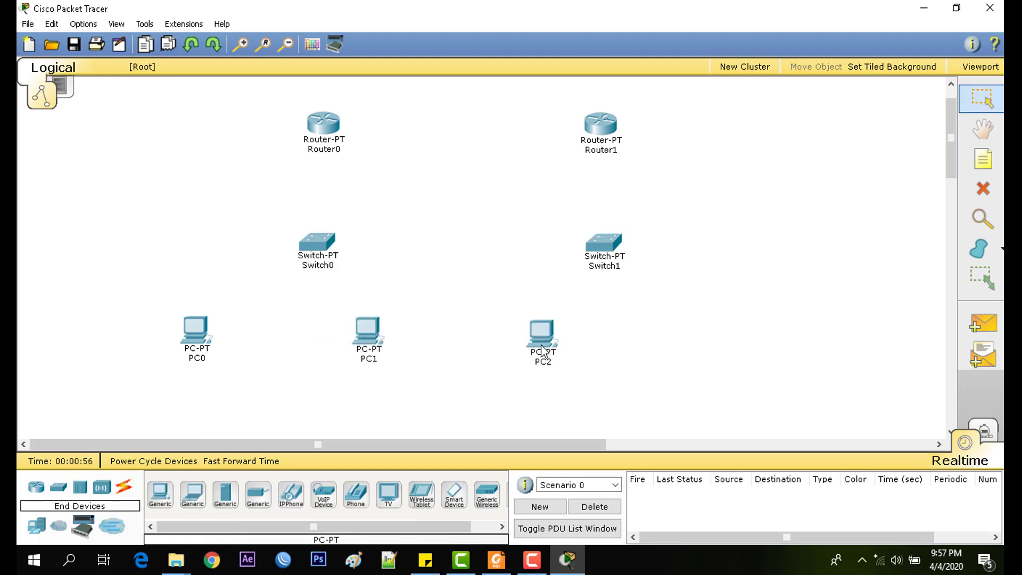
left_click(159, 500)
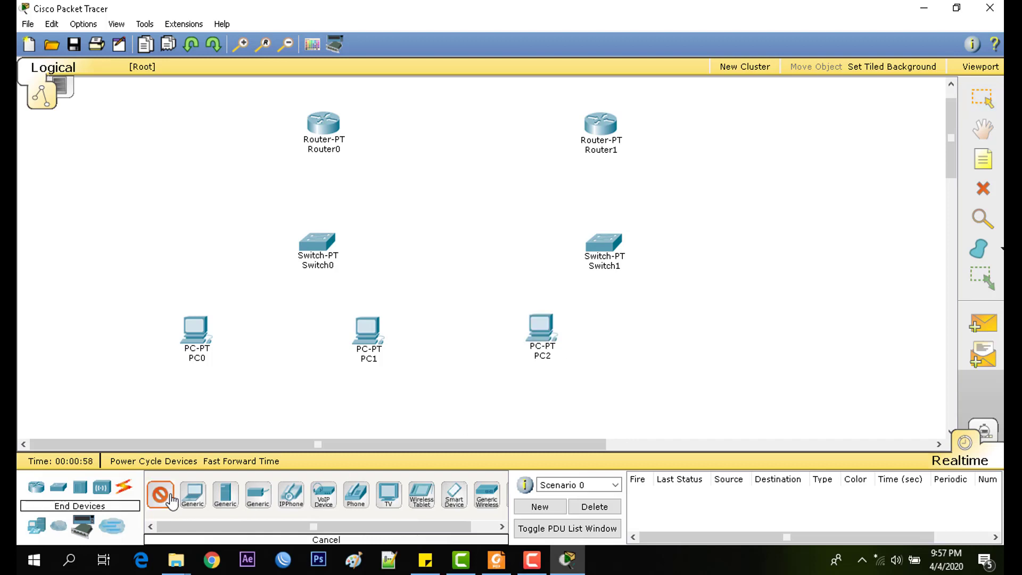
left_click(673, 333)
left_click_drag(541, 329, 532, 336)
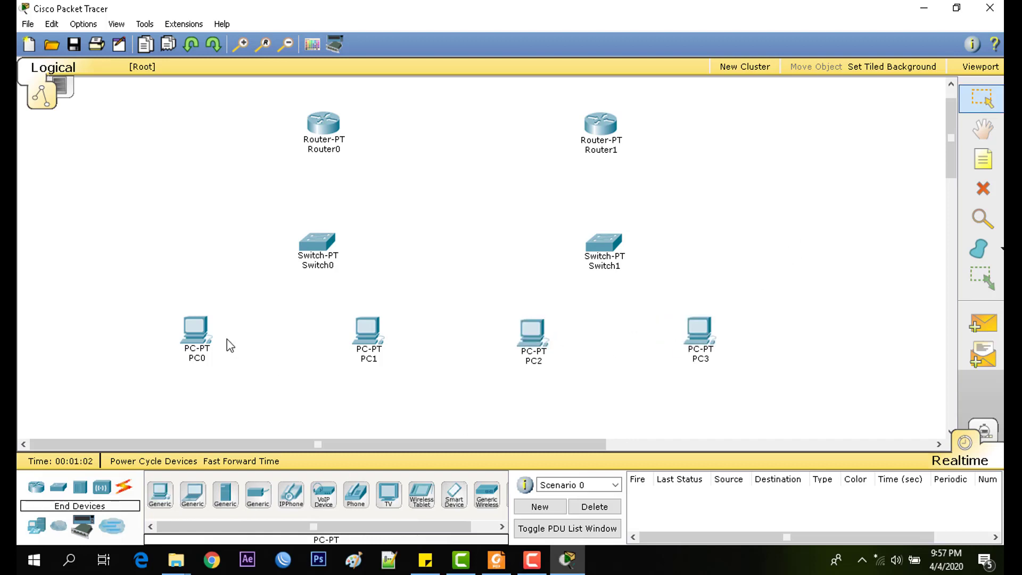
- Move all four PCs together slightly farther down from the switches
left_click_drag(355, 362, 740, 434)
left_click_drag(693, 331, 701, 343)
left_click(750, 269)
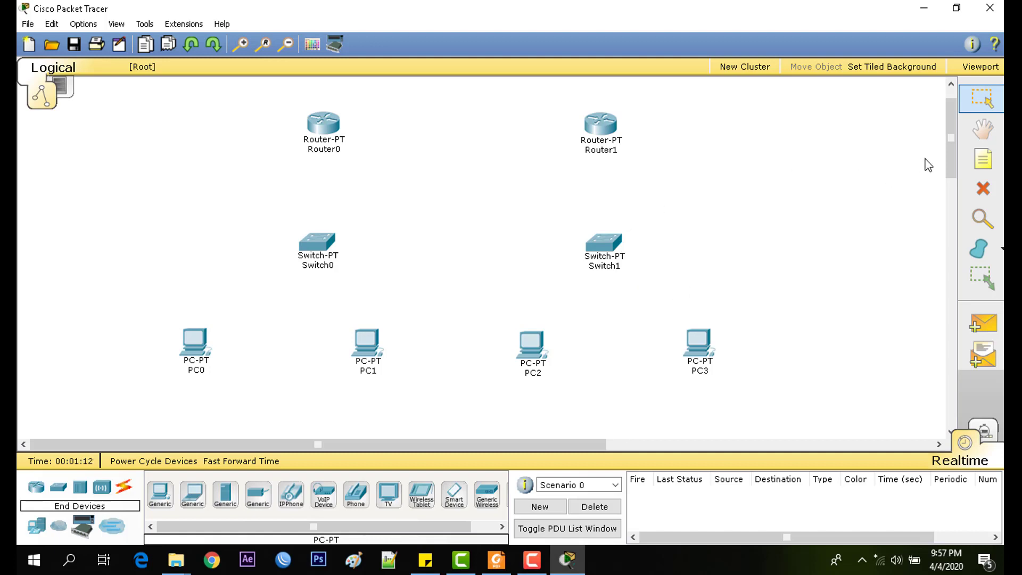
- Connect Router0 Serial2/0 to Router1 Serial2/0 with a Serial DTE cable
left_click_drag(948, 122, 948, 107)
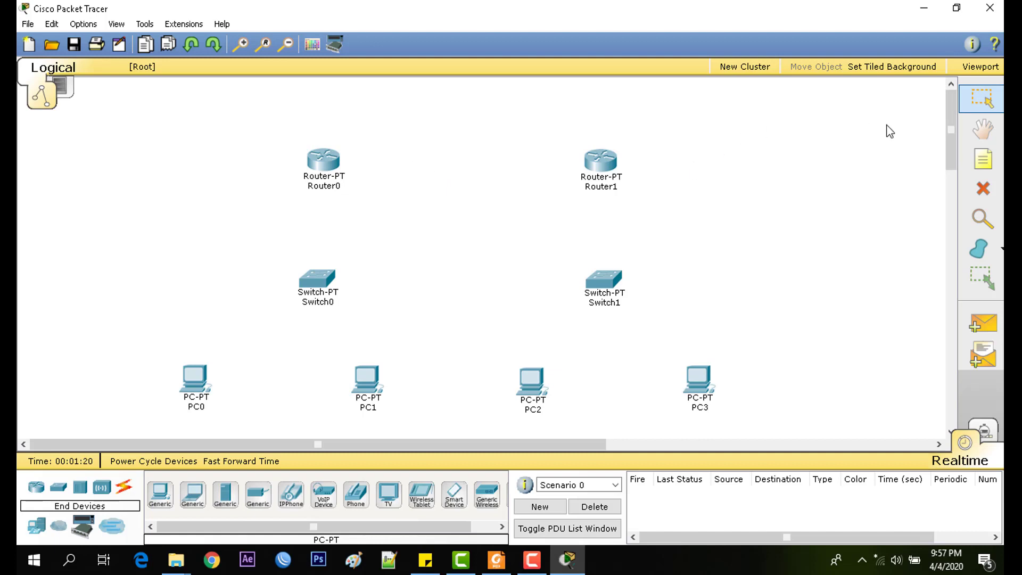
mouse_move(950, 102)
left_mouse_down()
mouse_move(953, 111)
mouse_move(952, 99)
left_mouse_up()
left_click(126, 487)
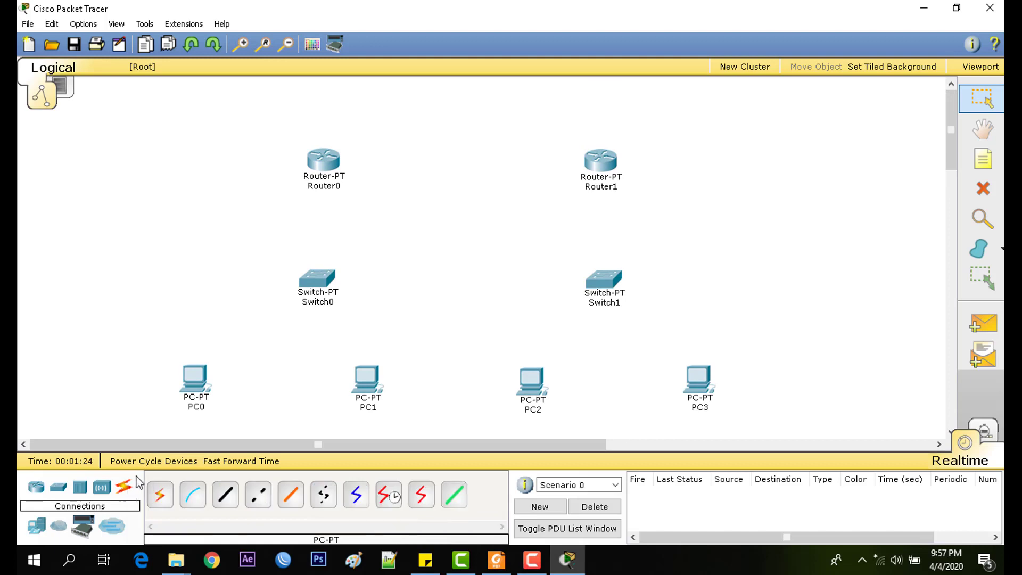
left_click(424, 503)
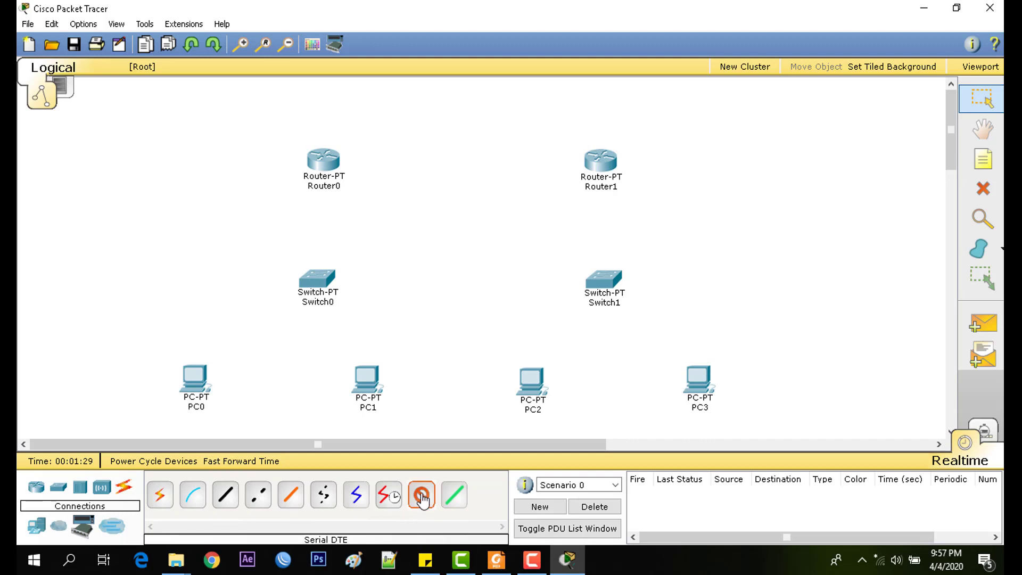
left_click(327, 160)
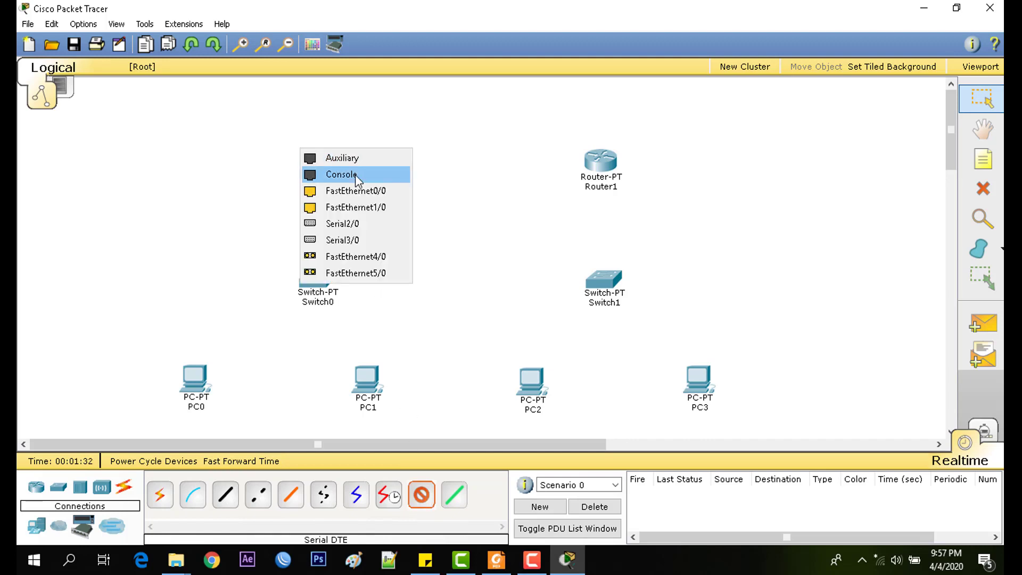
left_click(367, 224)
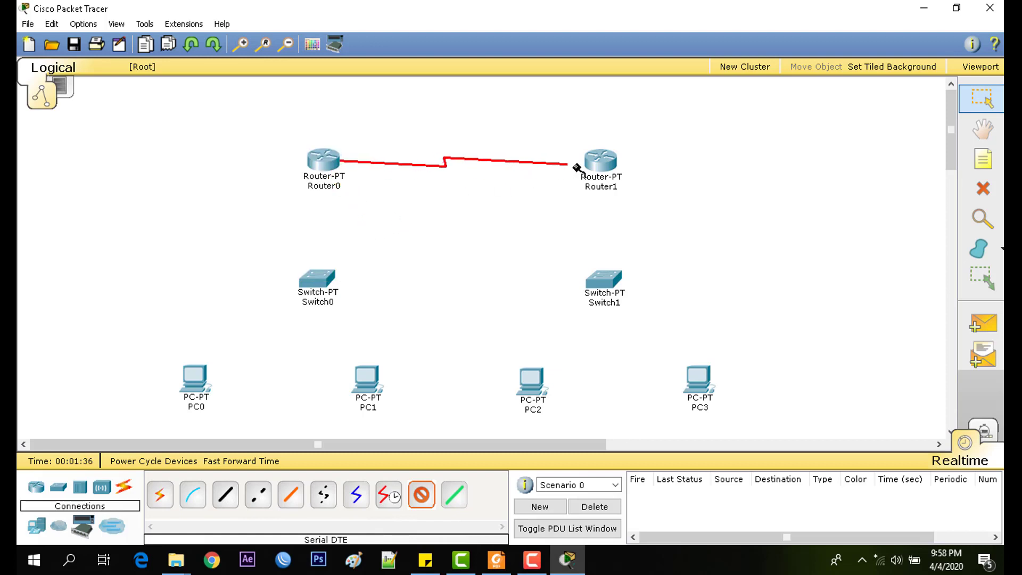
left_click(595, 161)
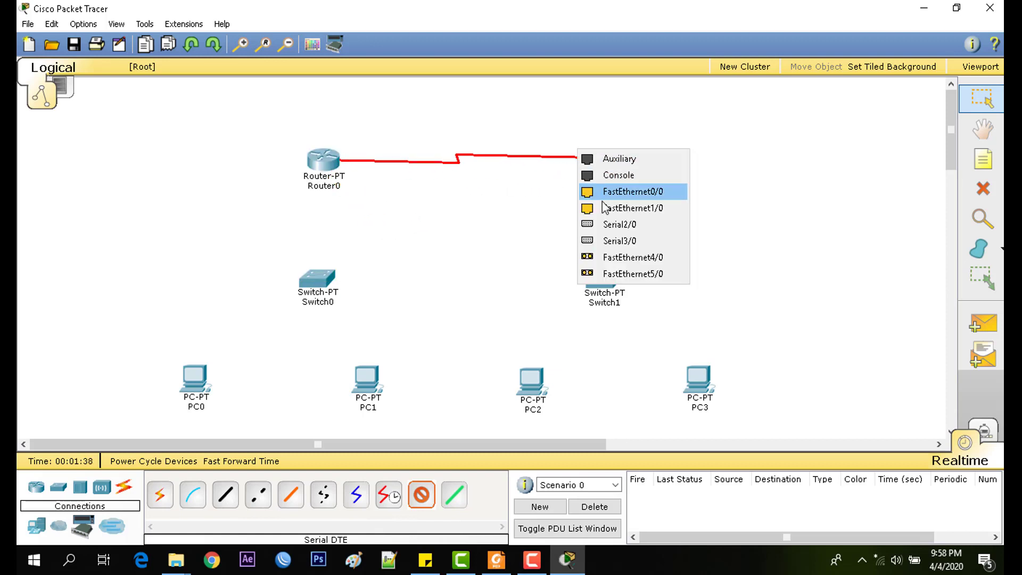
left_click(608, 228)
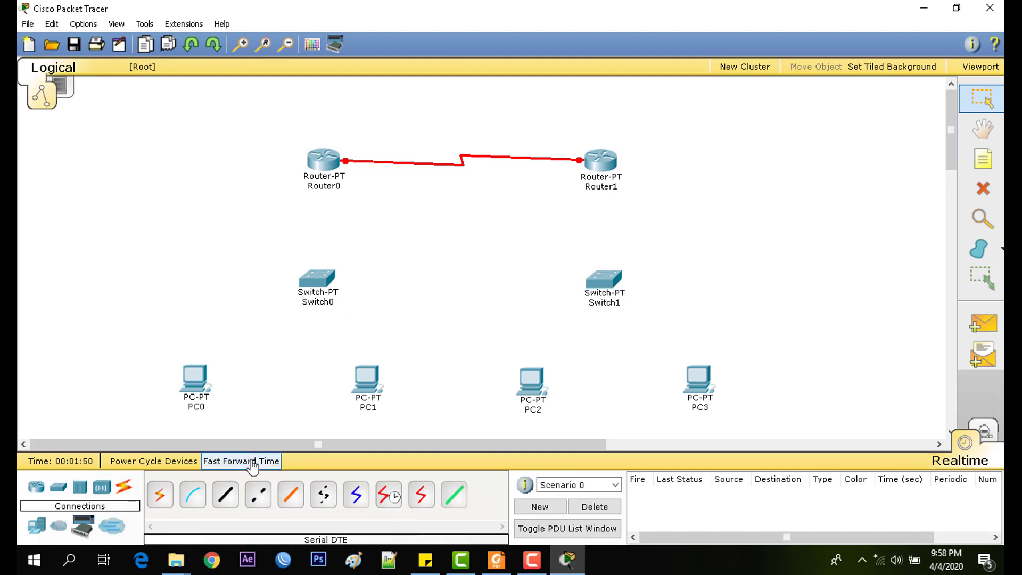
- Connect Router0 FastEthernet0/0 to Switch0 FastEthernet0/1 with a Copper Straight-Through cable
left_click(229, 495)
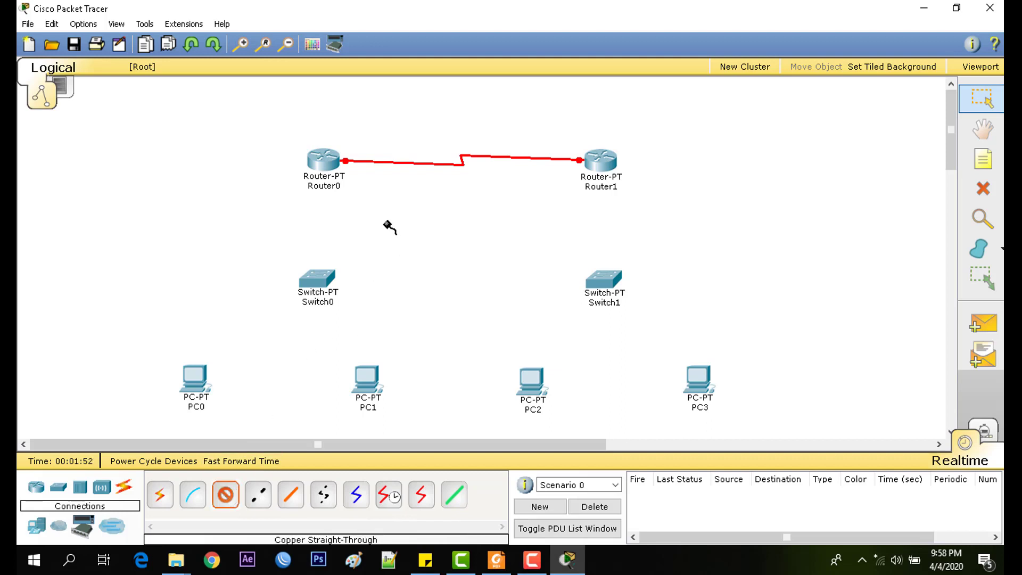
left_click(321, 163)
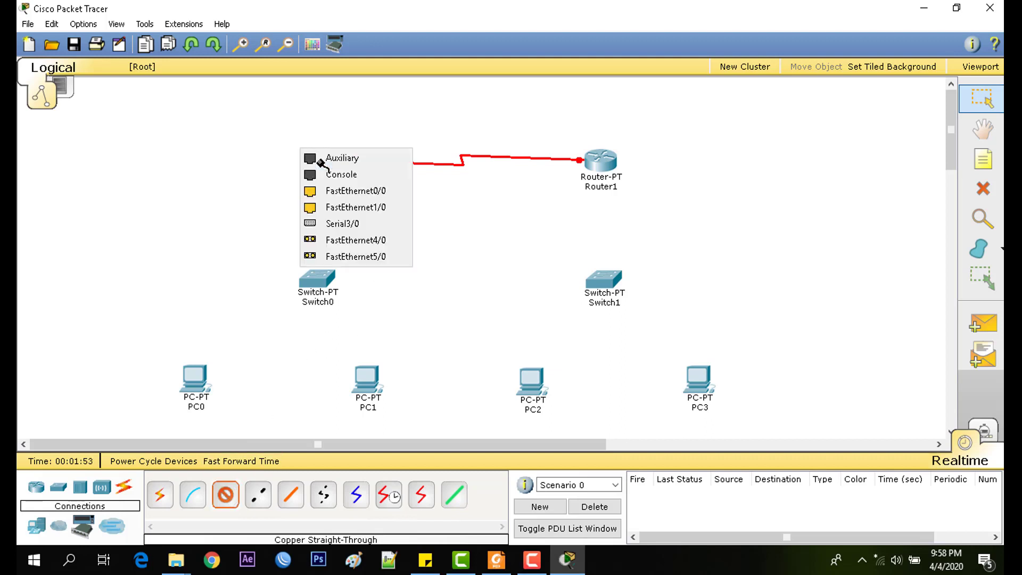
left_click(330, 192)
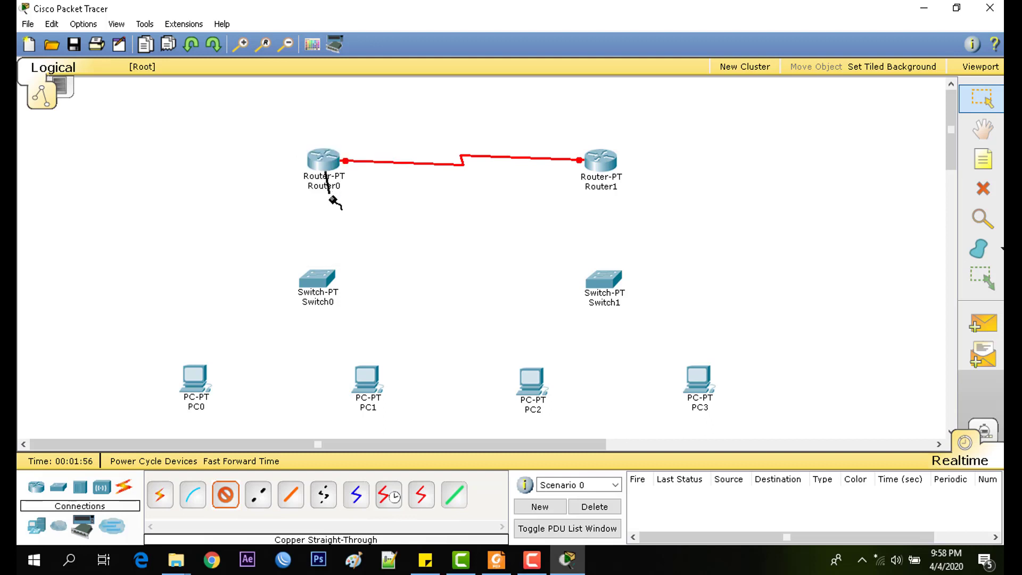
left_click(324, 278)
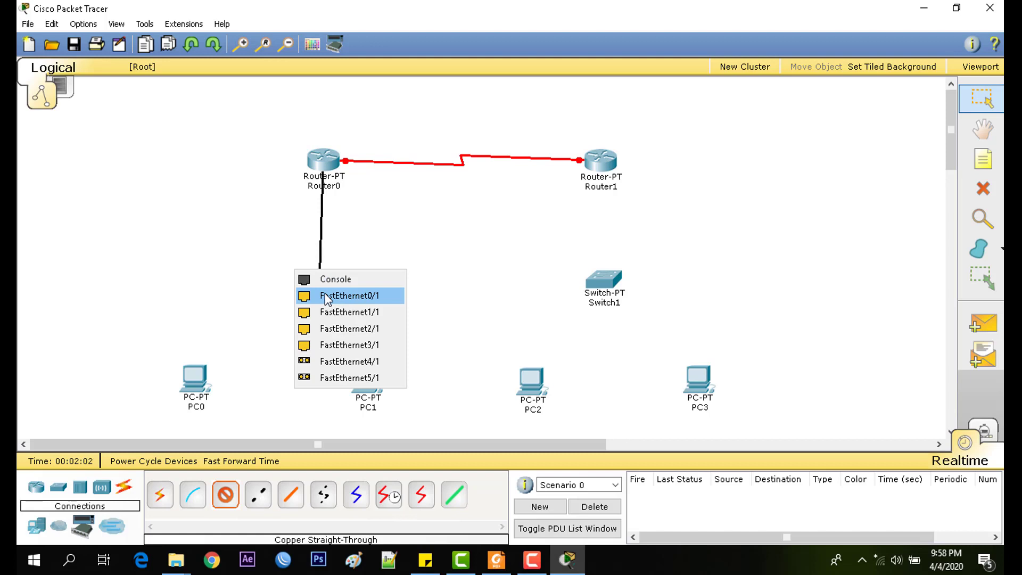
left_click(325, 295)
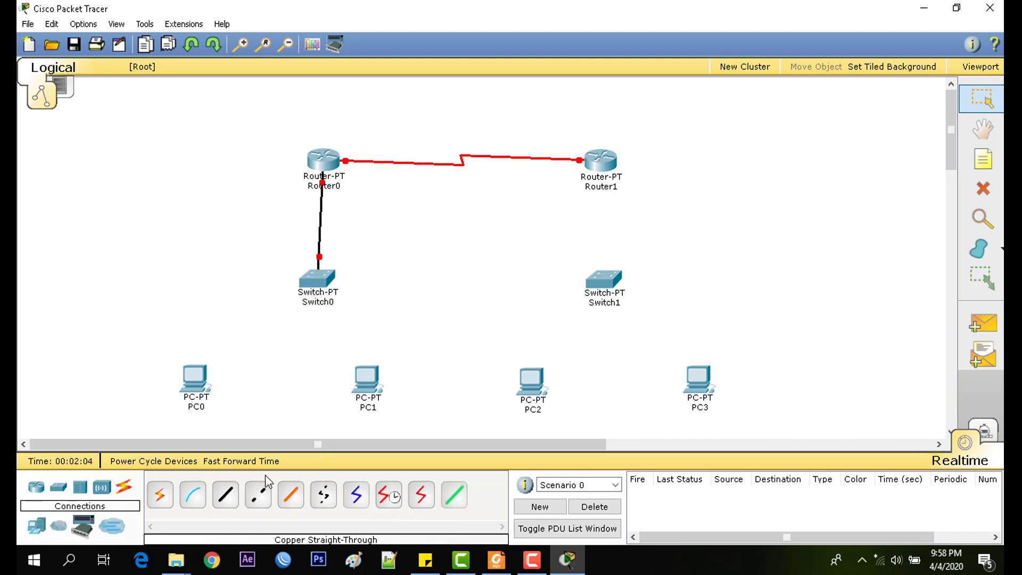
- Connect Router1 FastEthernet0/0 to Switch1 FastEthernet0/1 with a Copper Straight-Through cable
left_click(225, 501)
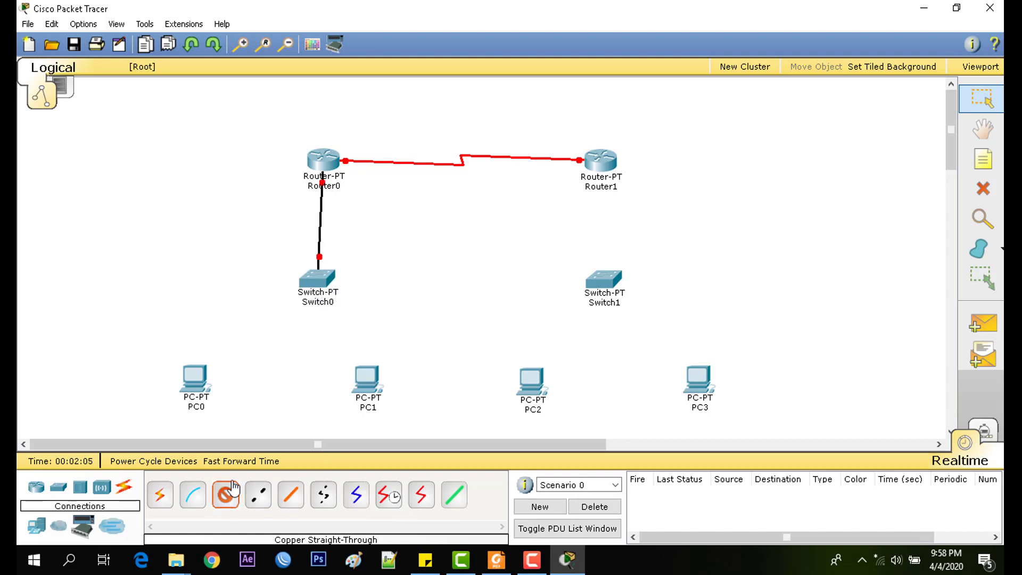
left_click(605, 161)
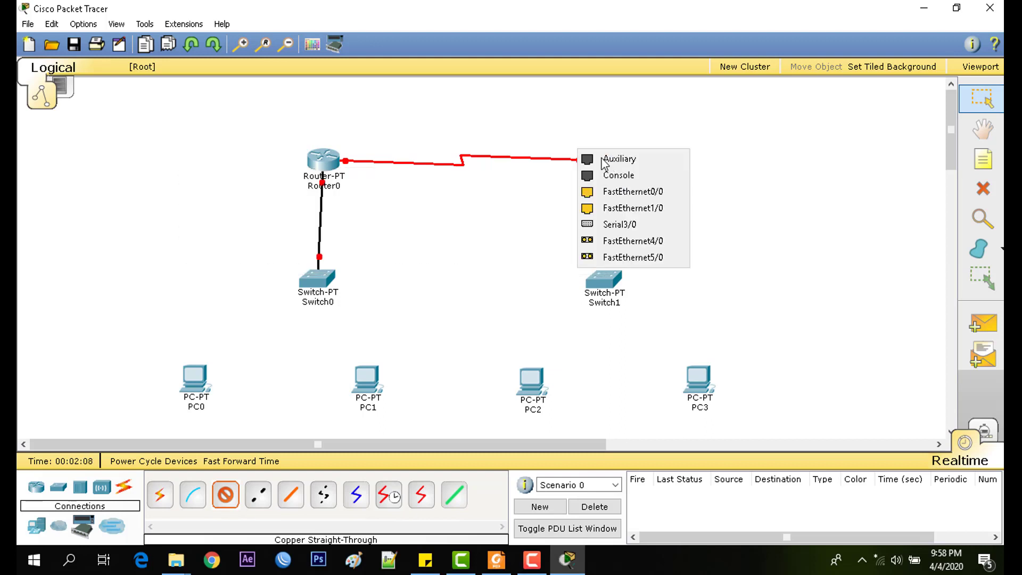
left_click(623, 191)
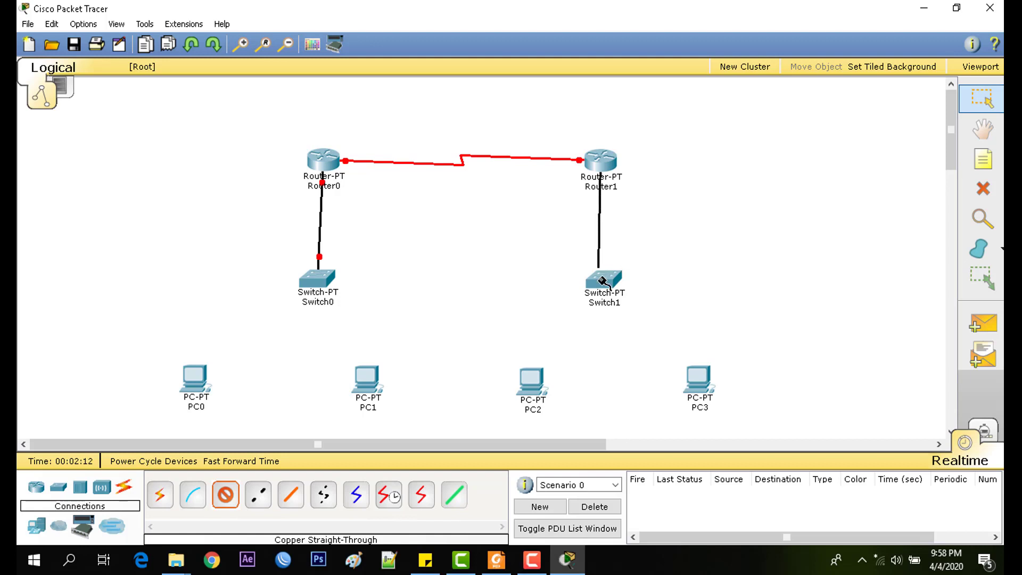
left_click(605, 282)
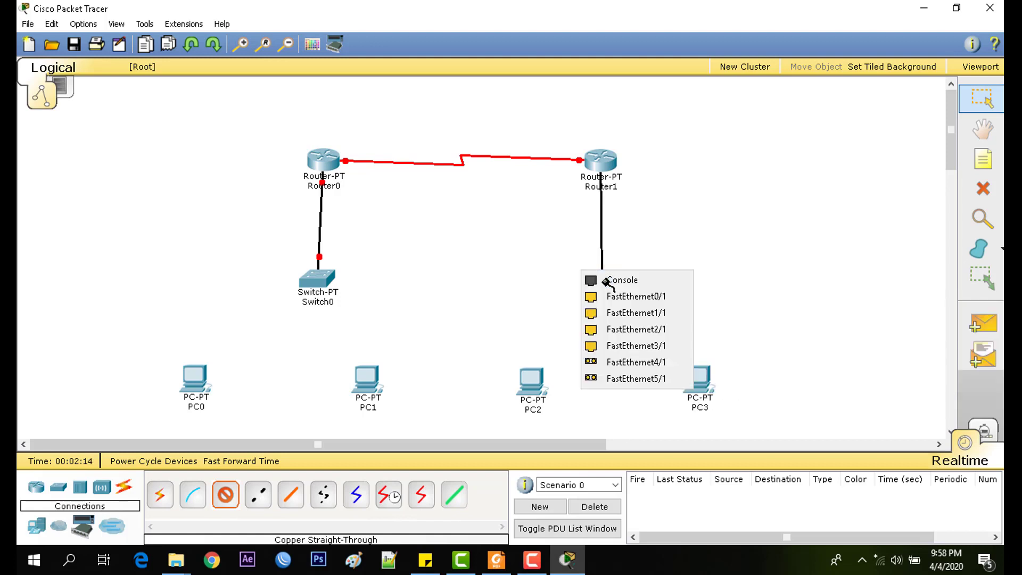
left_click(612, 297)
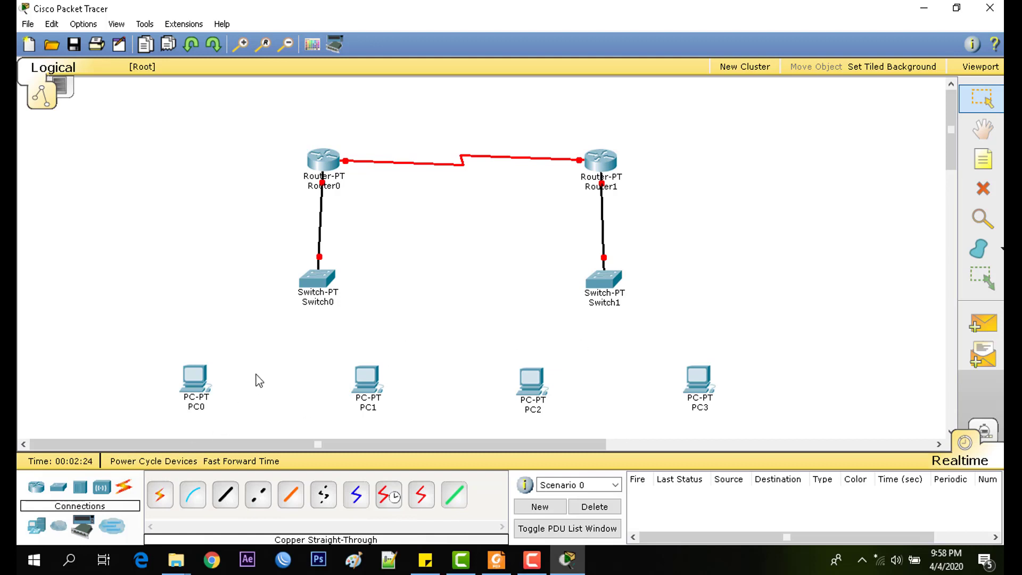
- Connect Switch0 to PC0 with a Copper Straight-Through cable
left_click(227, 500)
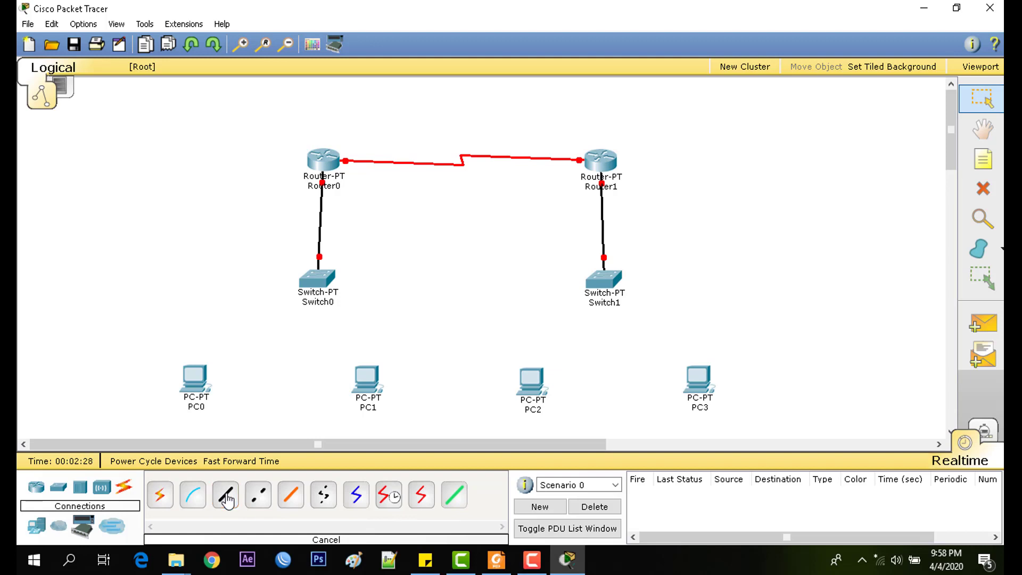
left_click(227, 499)
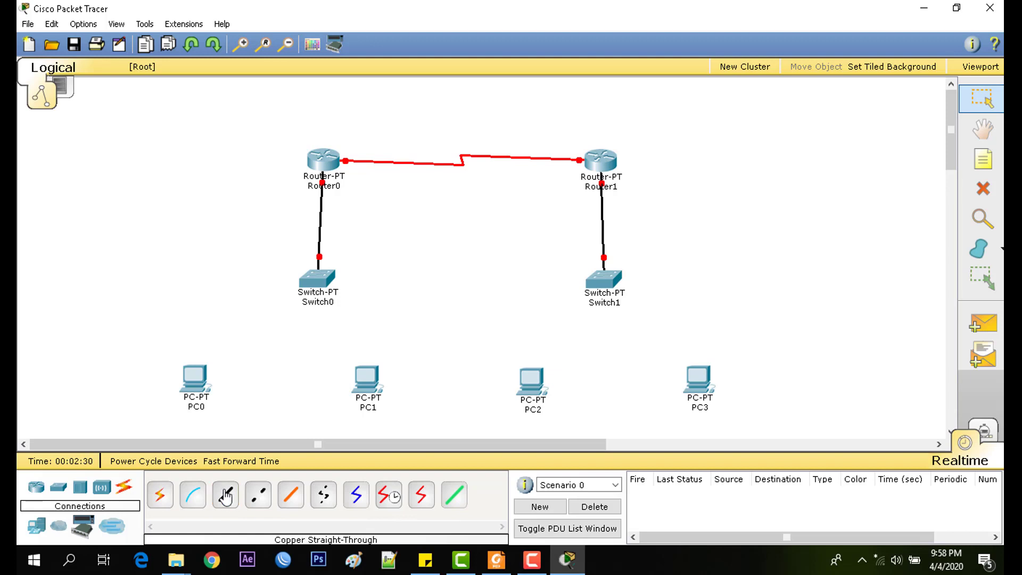
left_click(225, 498)
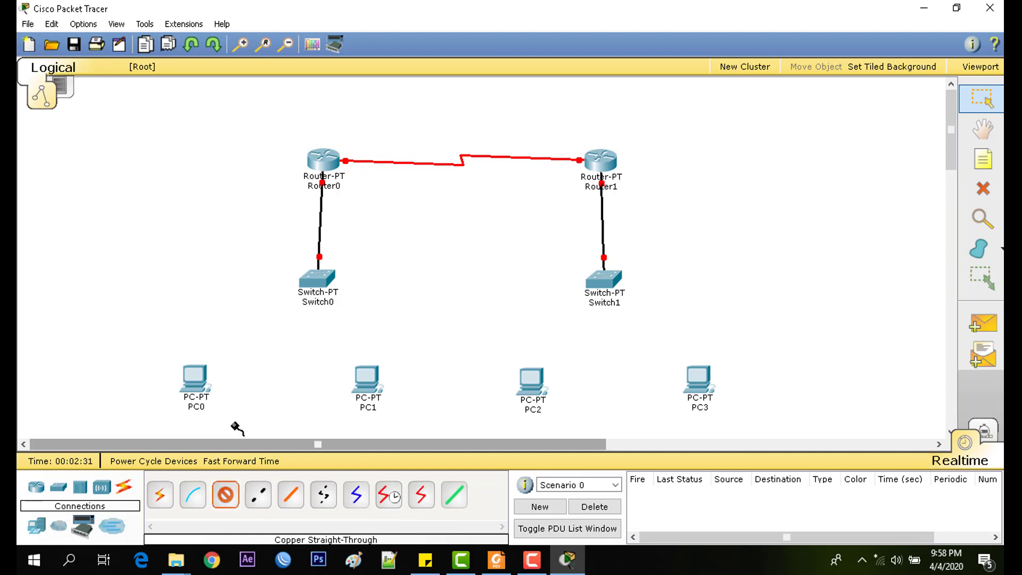
left_click(322, 280)
left_click(329, 295)
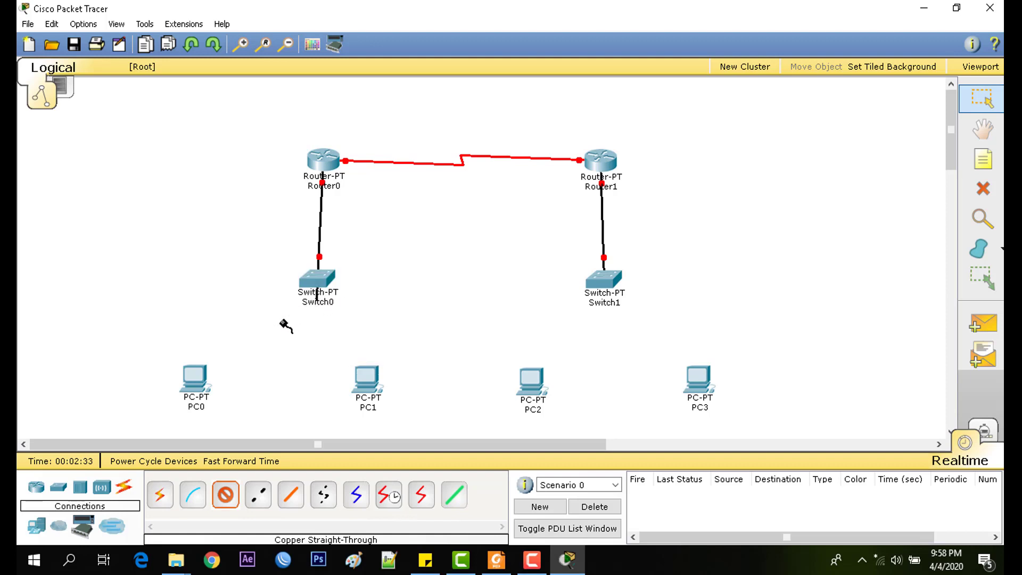
left_click(198, 381)
left_click(218, 392)
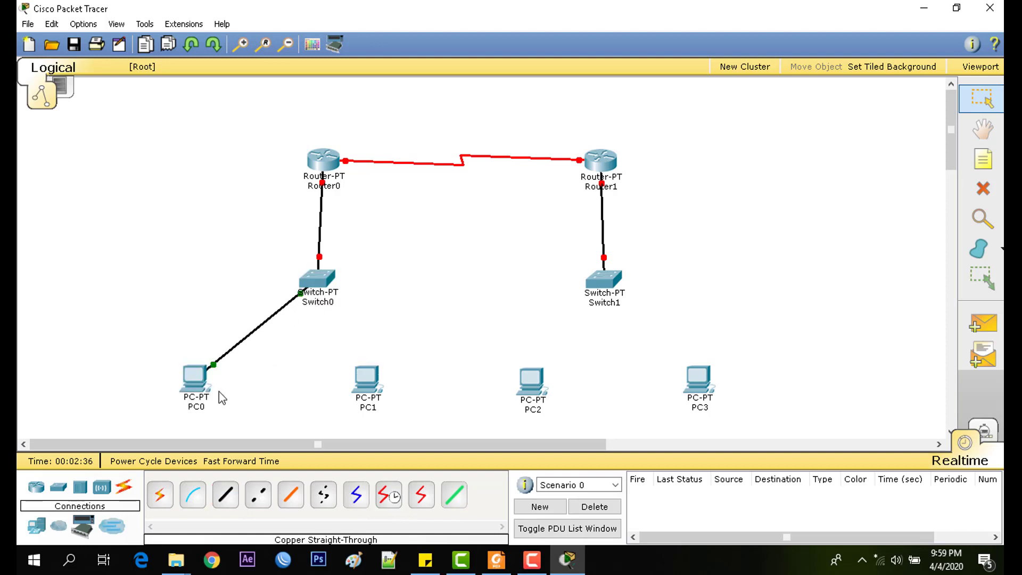
- Connect Switch0 to PC1 with a Copper Straight-Through cable
left_click(226, 495)
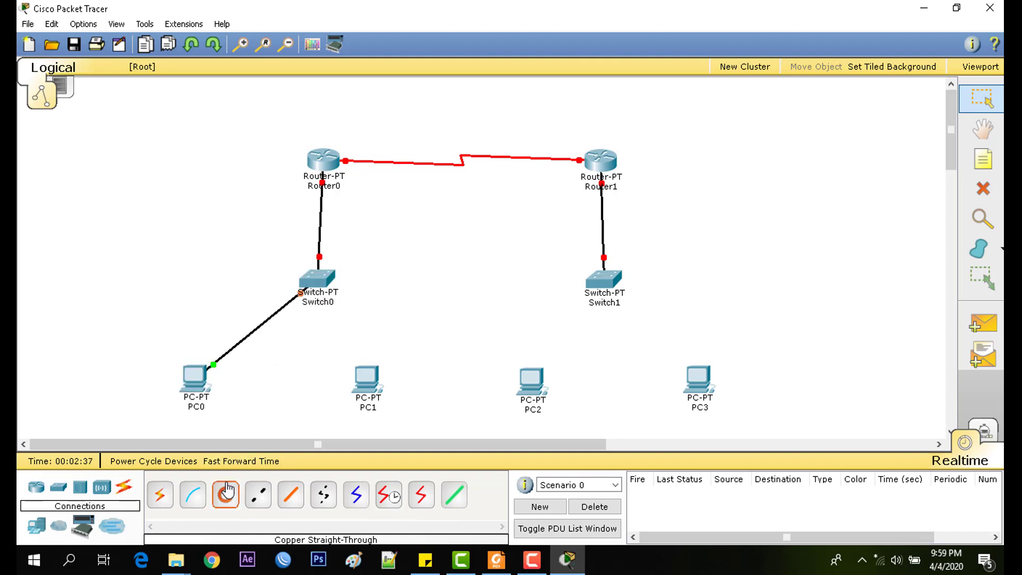
left_click(322, 282)
left_click(324, 296)
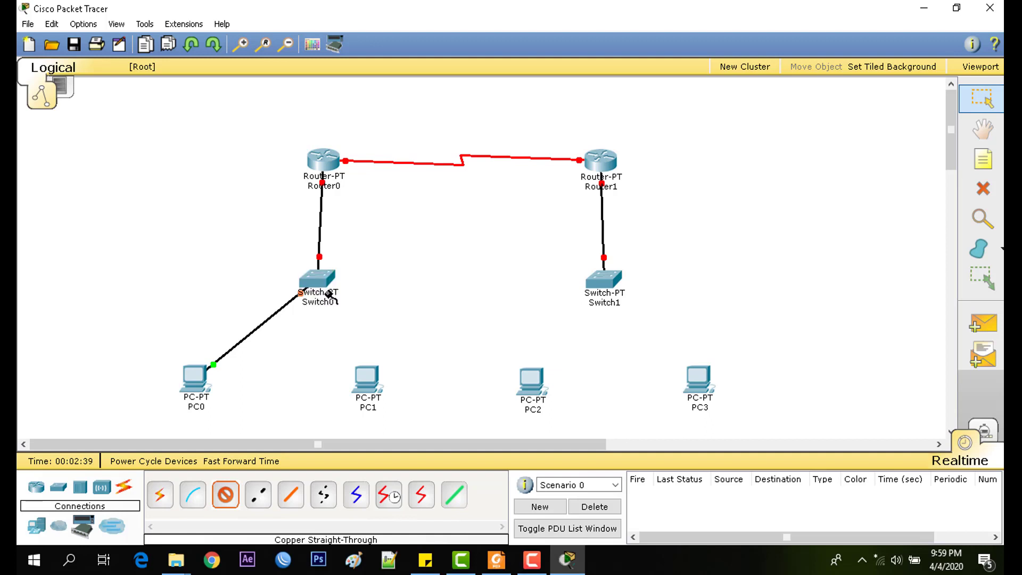
left_click(370, 385)
left_click(405, 390)
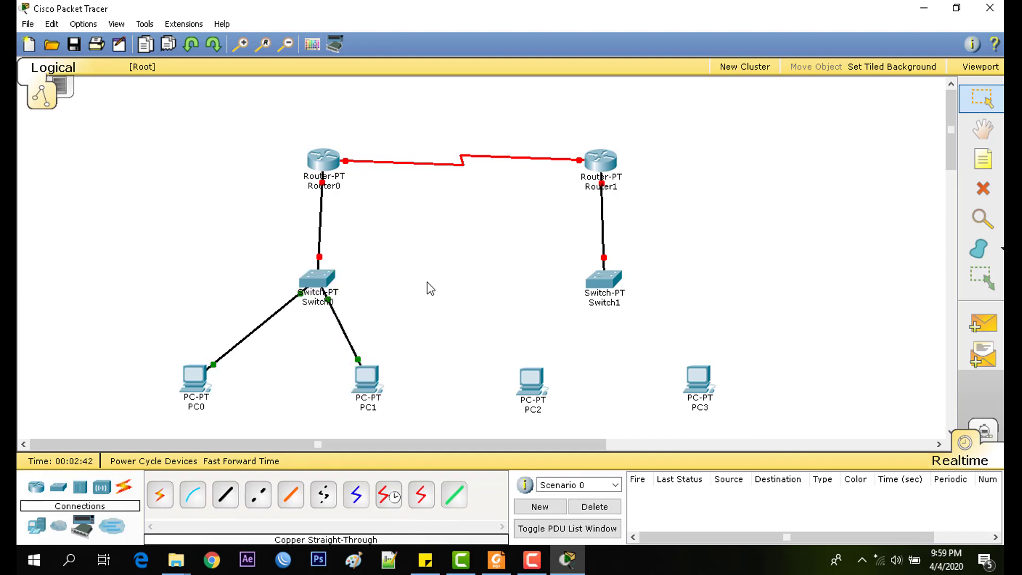
- Connect Switch1 FastEthernet1/1 to PC2 FastEthernet0 with a Copper Straight-Through cable
left_click(226, 497)
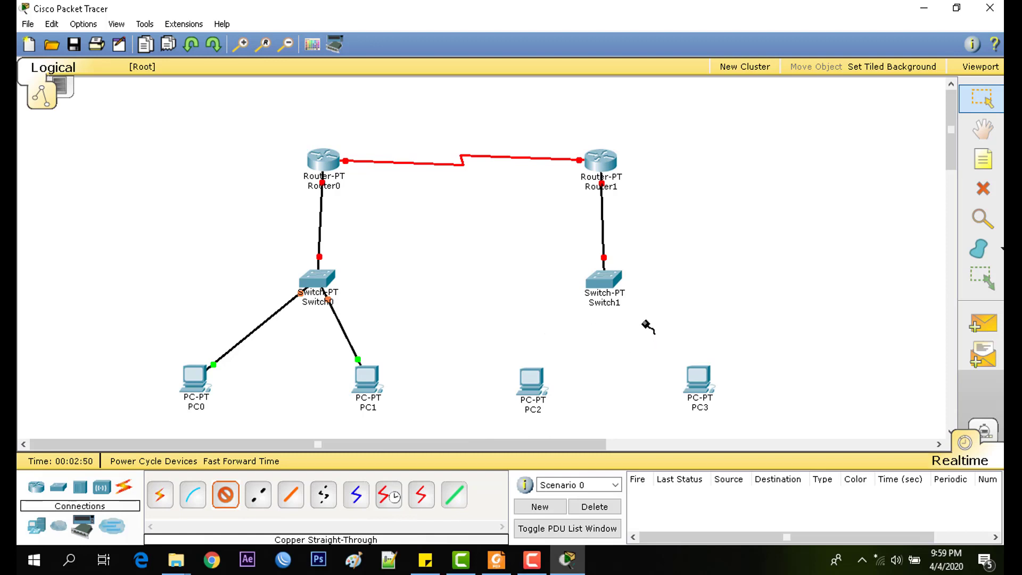
left_click(585, 274)
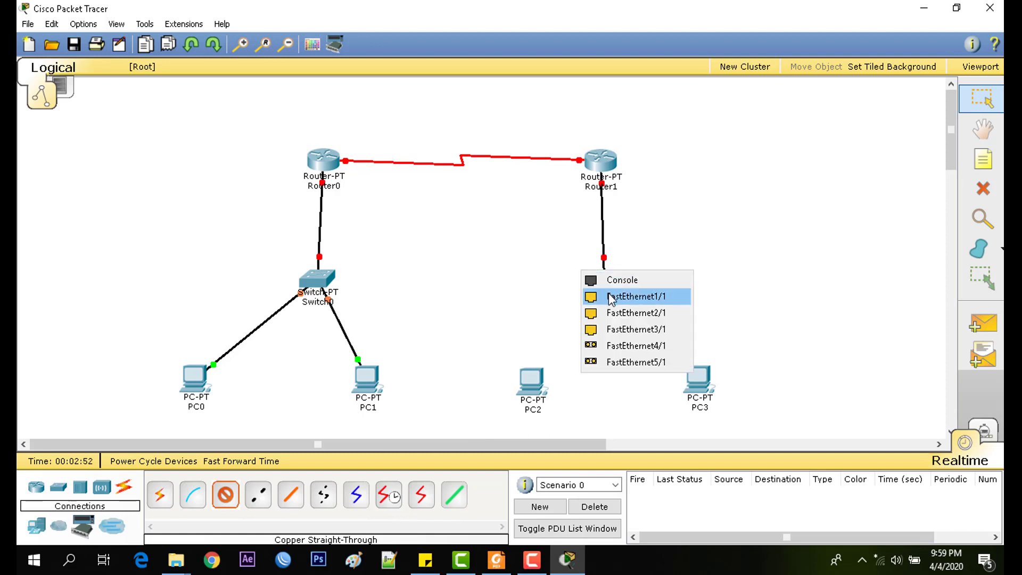
left_click(610, 296)
left_click(534, 377)
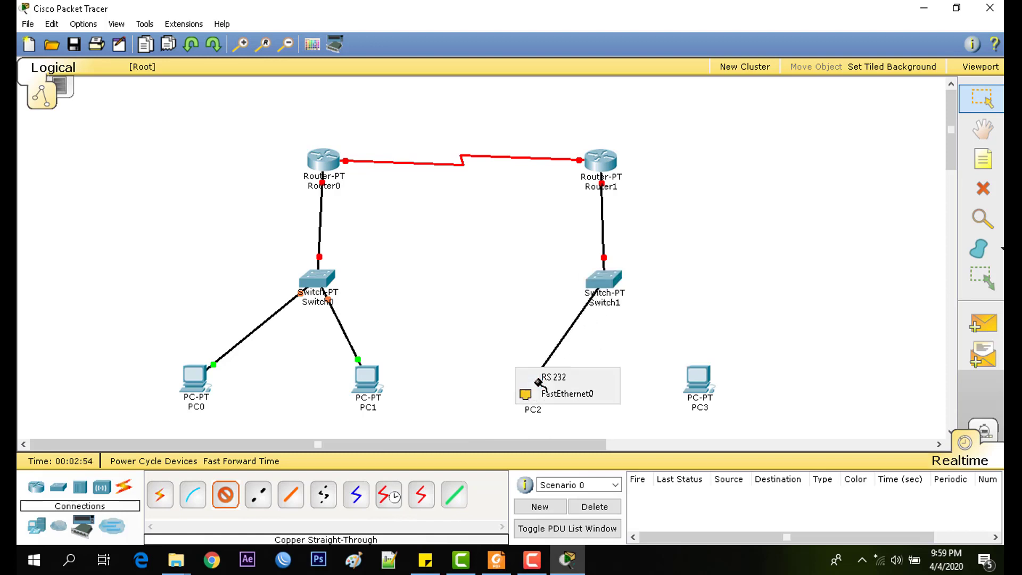
left_click(556, 394)
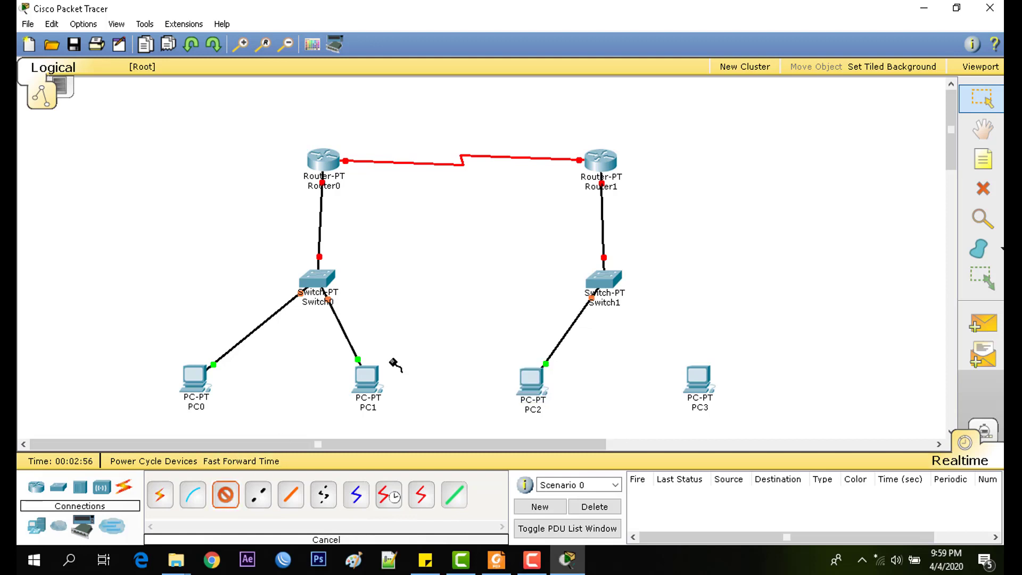
- Connect Switch1 FastEthernet2/1 to PC3 FastEthernet0 with a Copper Straight-Through cable
left_click(603, 287)
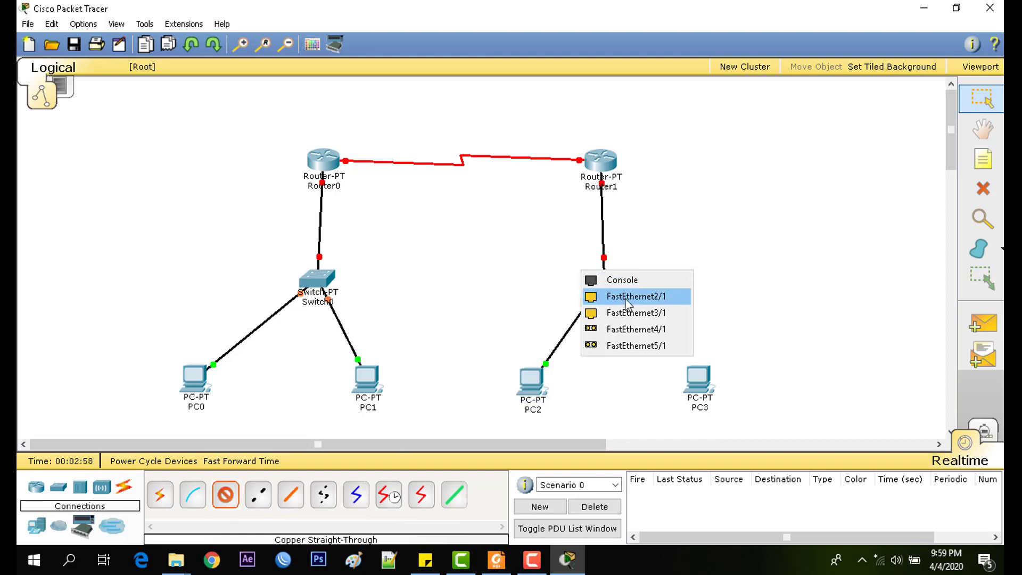
left_click(628, 296)
left_click(701, 382)
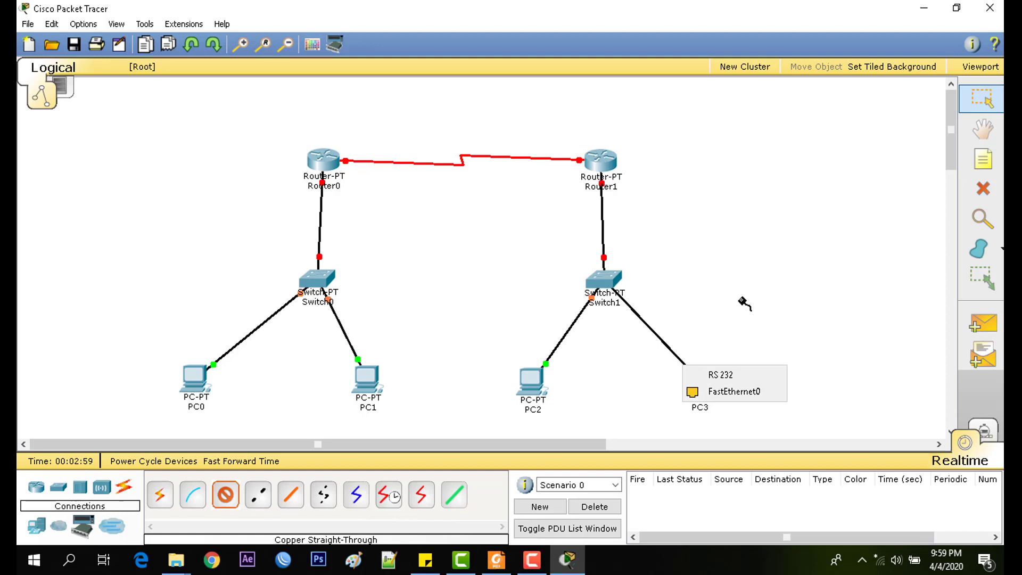
left_click(721, 394)
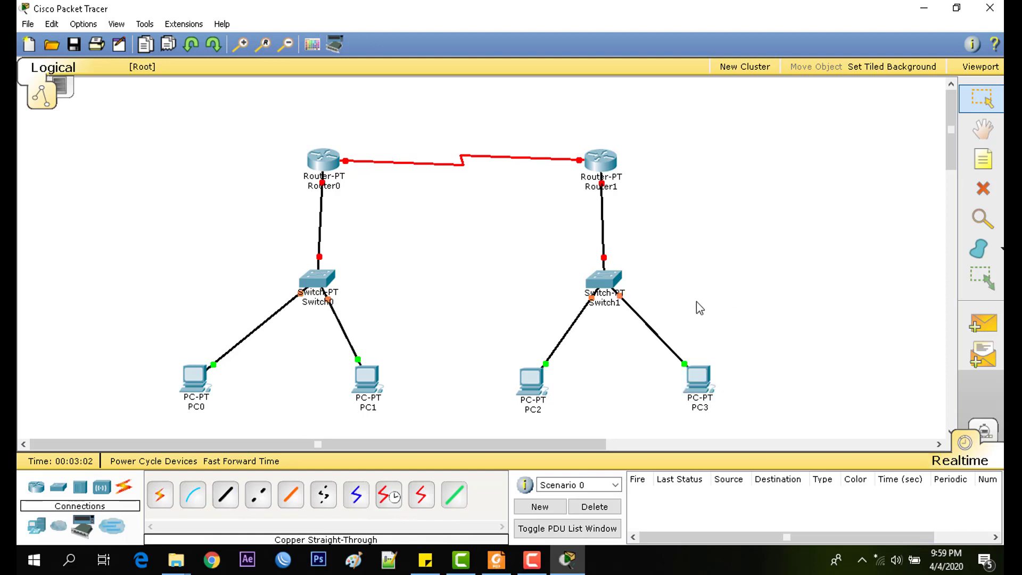
- Move PC2 and PC3 closer together beneath Switch1, and shift PC0 and PC1 slightly so they sit closer beneath Switch0
left_click_drag(533, 384, 549, 385)
left_click_drag(688, 379, 666, 379)
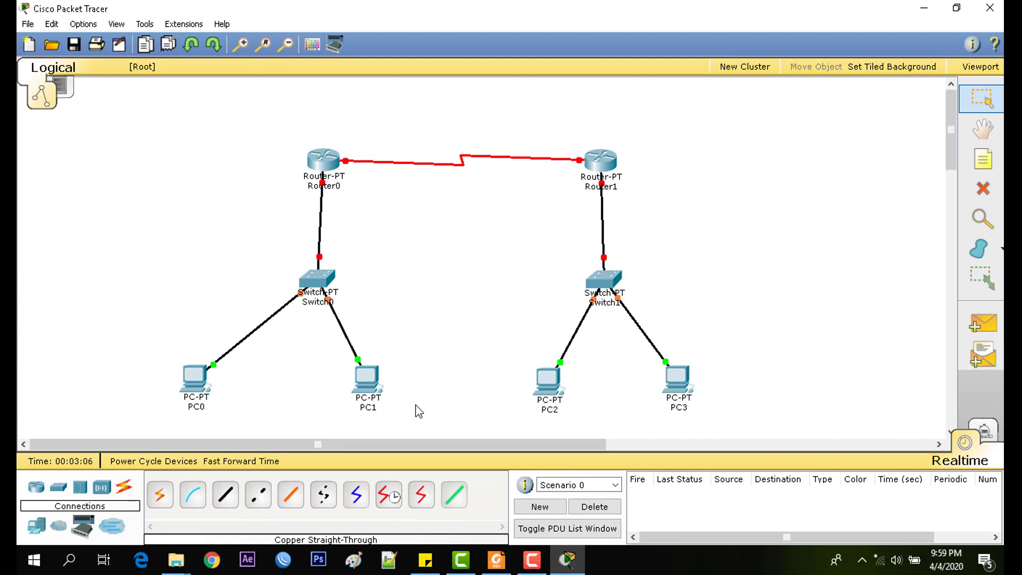
left_click_drag(193, 392, 236, 392)
left_click_drag(366, 379, 370, 379)
- Open PC0's IP configuration and set its static IP address to 192.168.1.2
left_click_drag(948, 110, 950, 118)
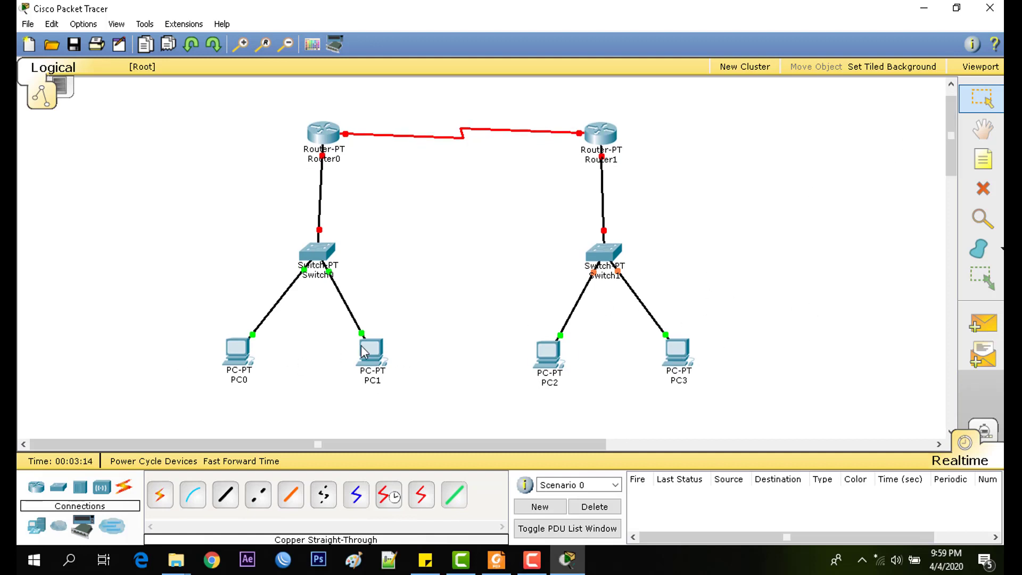
left_click(235, 358)
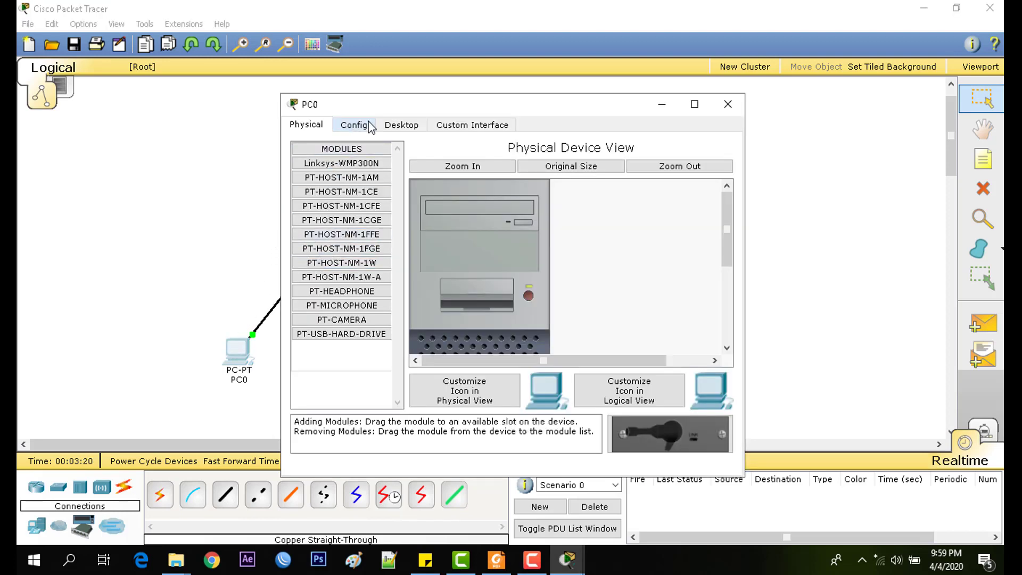
left_click(405, 127)
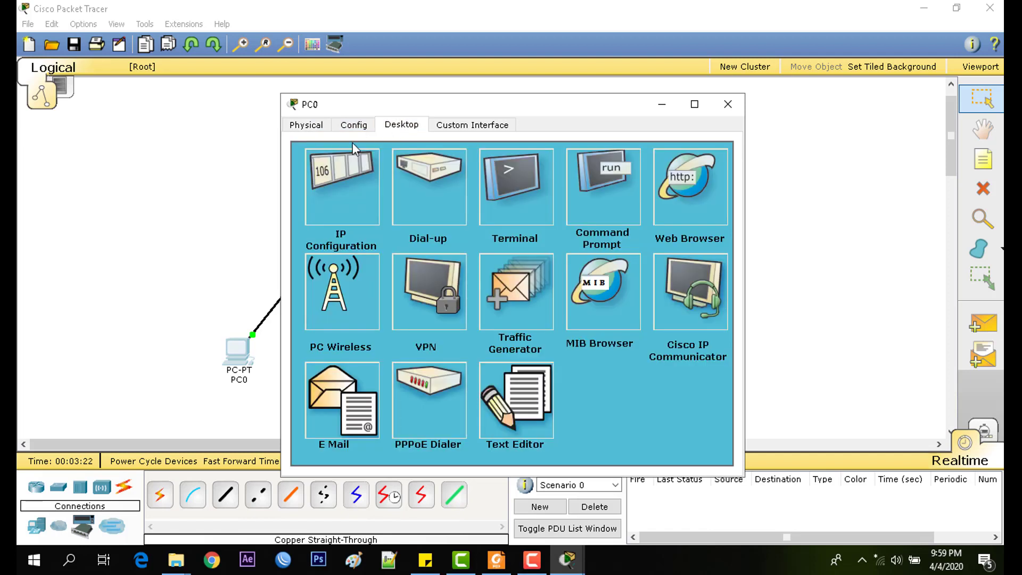
left_click(349, 180)
left_click(464, 215)
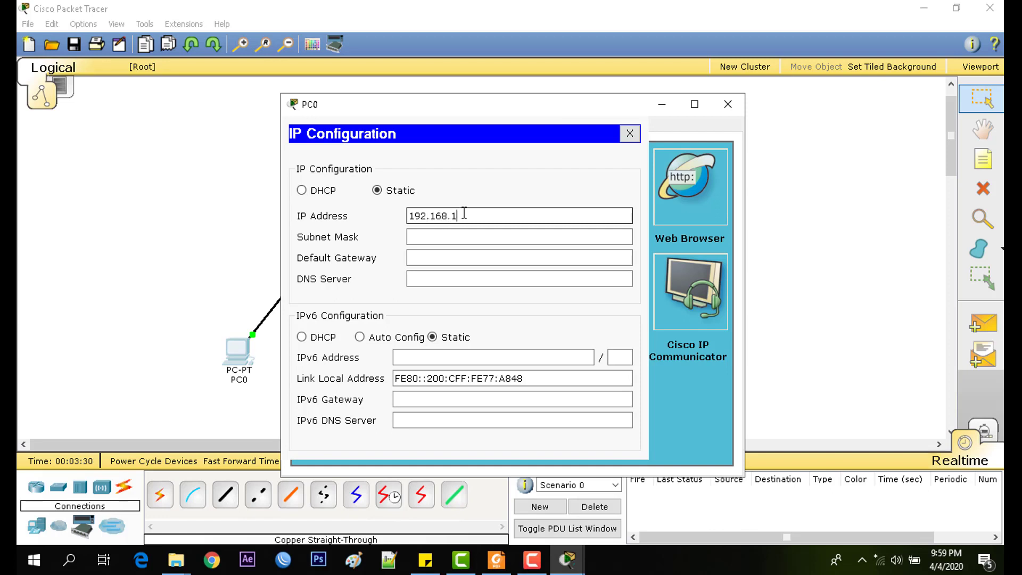
type("192.168.1.2")
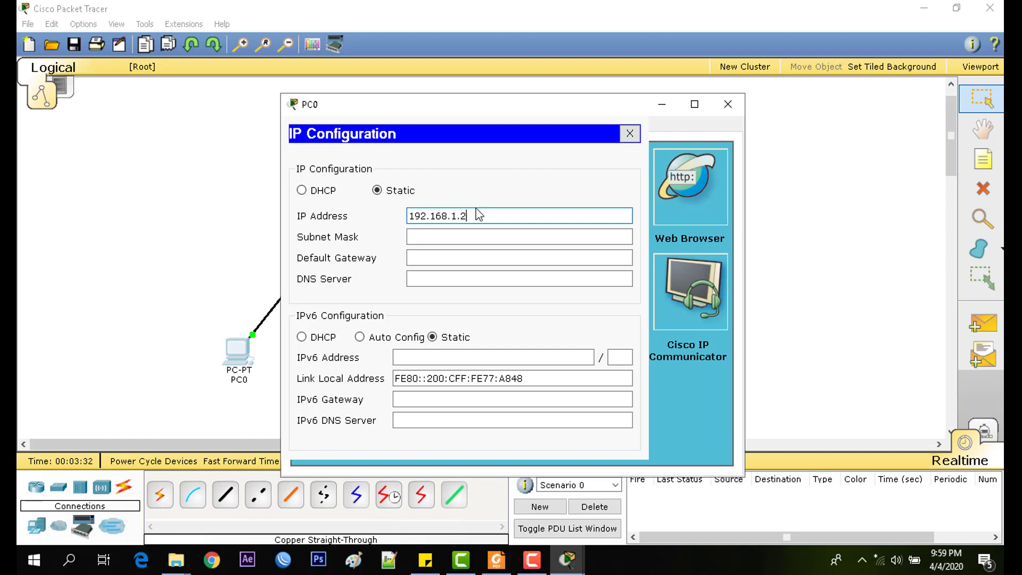
- Set PC0's subnet mask to 255.255.255.0 and default gateway to 192.168.1.1, and close its device window
left_click(499, 236)
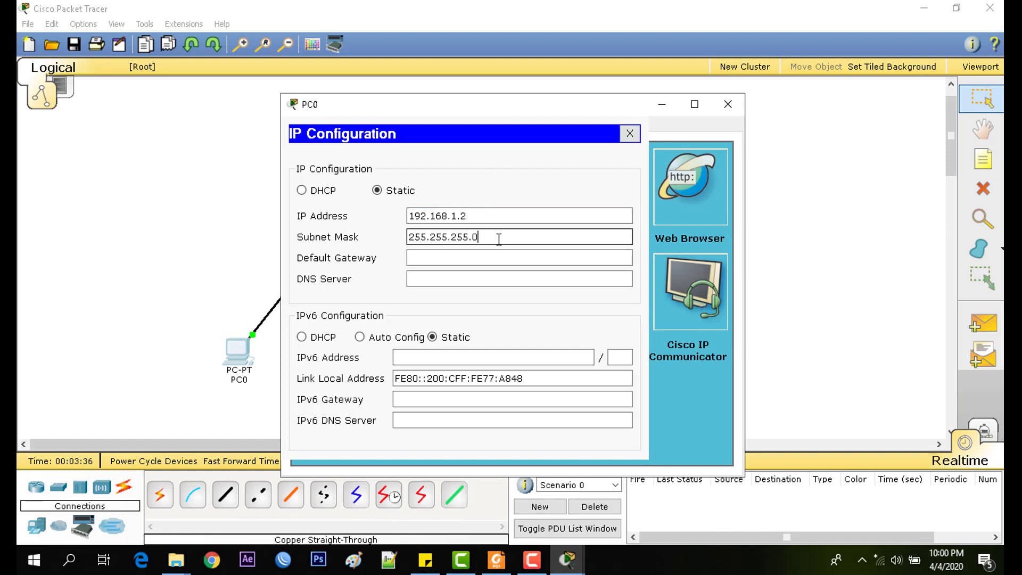
left_click(496, 252)
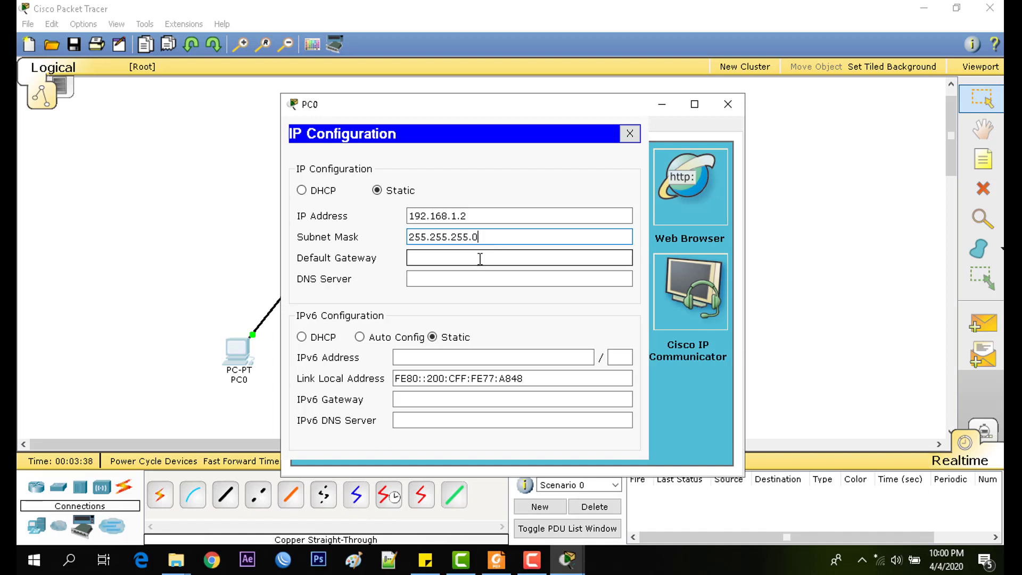
left_click(479, 256)
type("192")
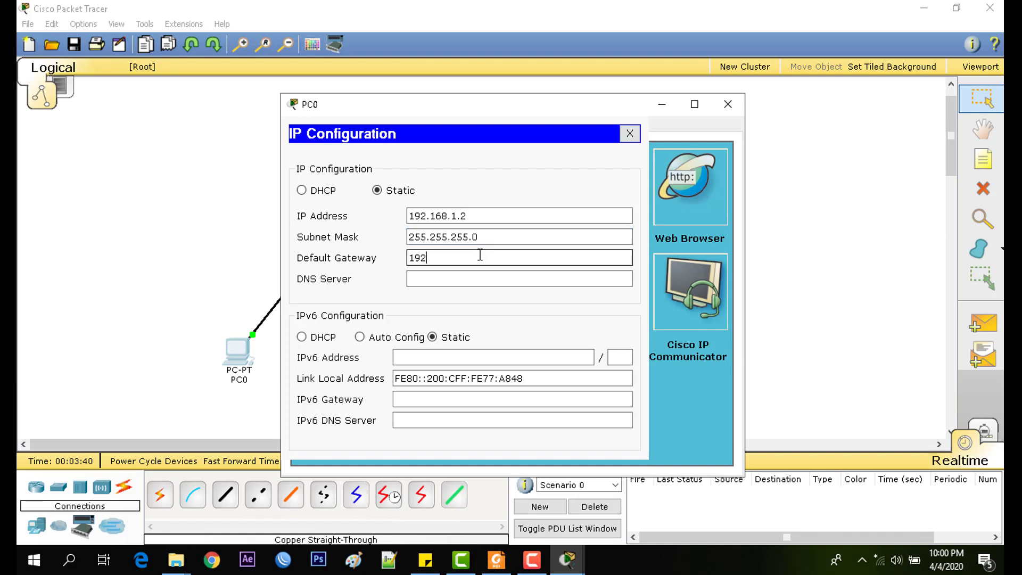
type(".168.1.1")
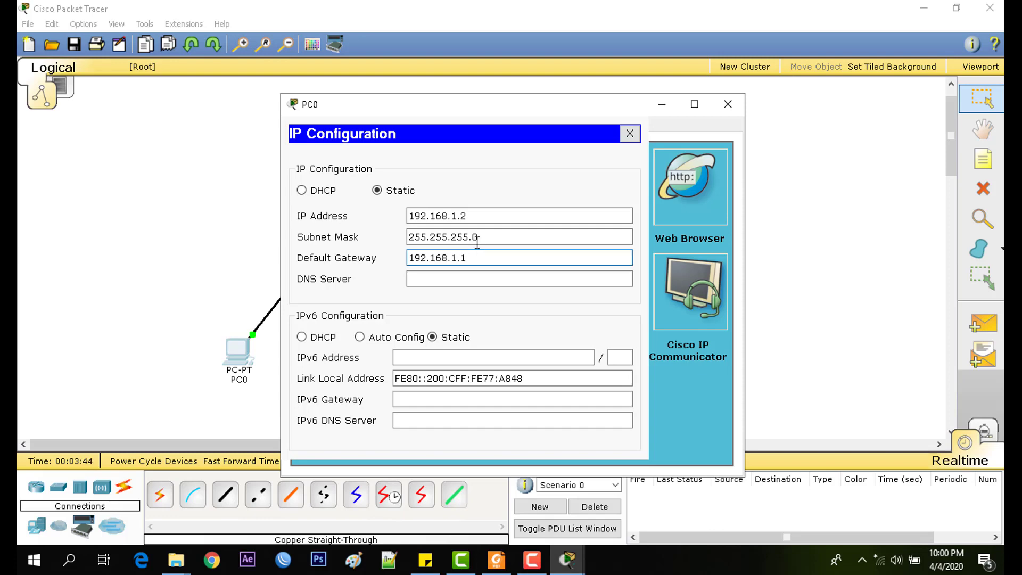
left_click_drag(485, 106, 603, 111)
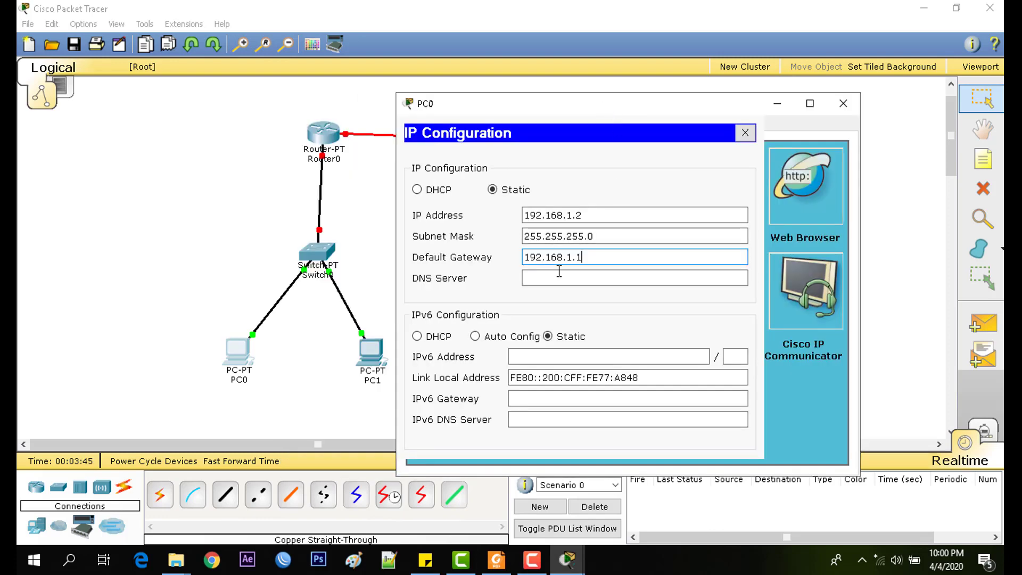
double_click(599, 253)
left_click(599, 254)
double_click(579, 257)
left_click(617, 255)
left_click(843, 104)
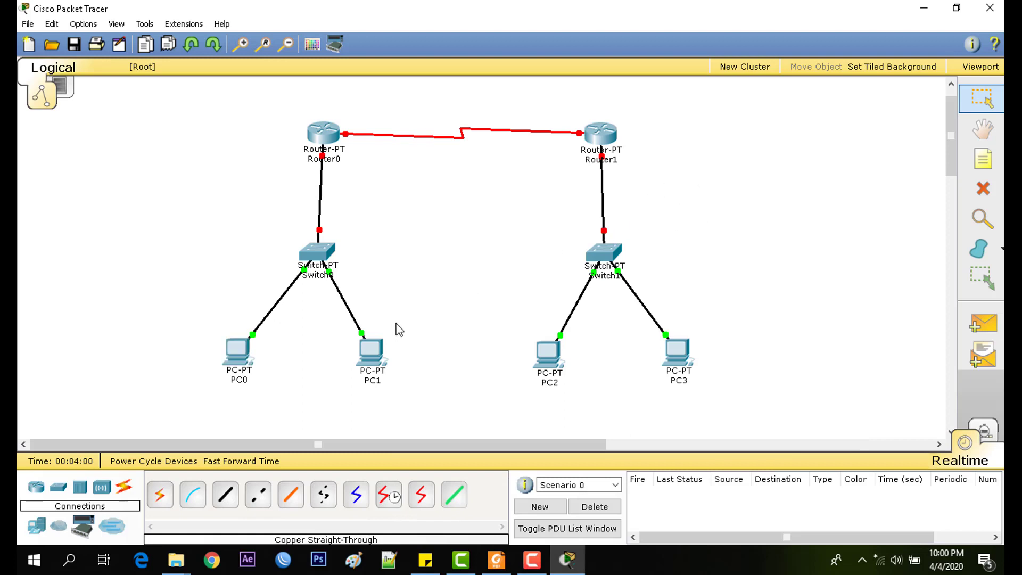
- Open PC1's IP configuration and set its static IP address to 192.168.1.3
left_click(375, 358)
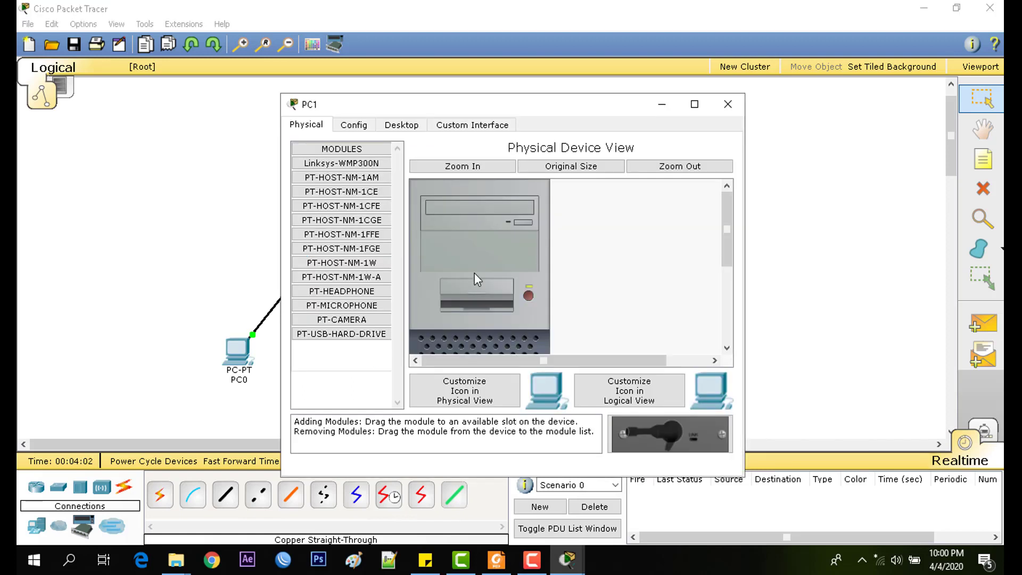
left_click_drag(526, 111, 725, 121)
left_click(601, 136)
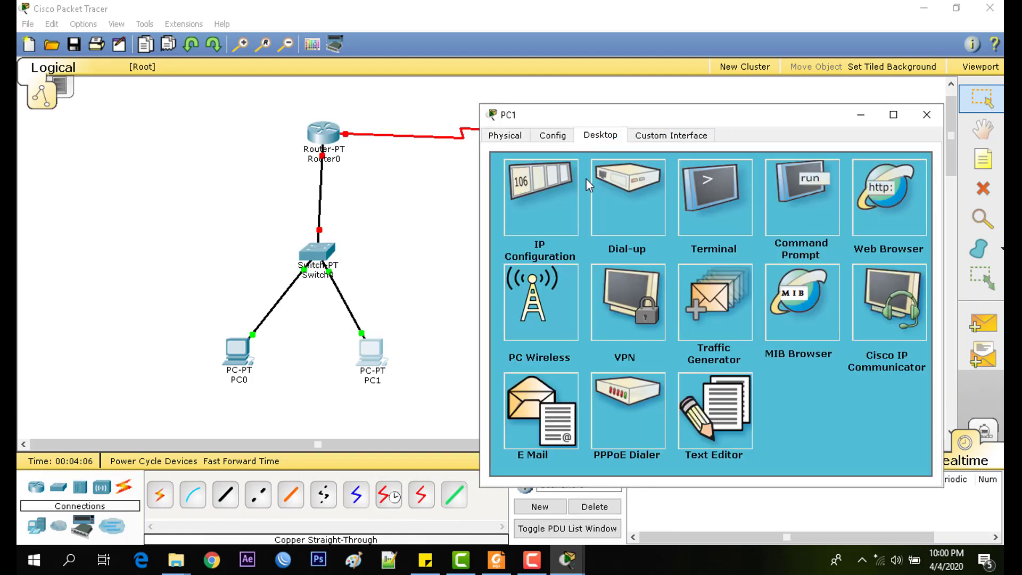
left_click(557, 210)
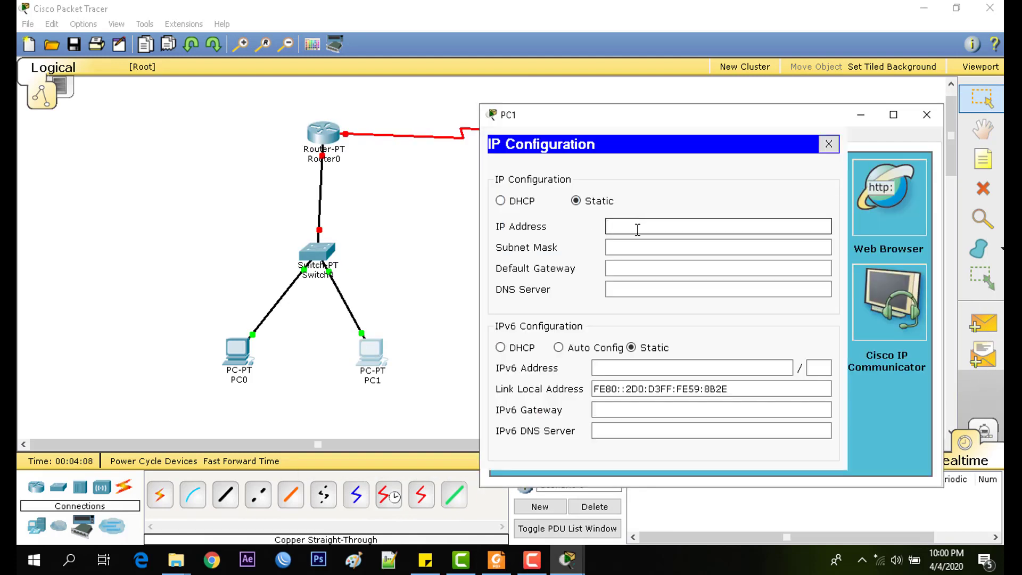
type("192.168.1.3")
- Set PC1's subnet mask to 255.255.255.0 and default gateway to 192.168.1.1, and close its device window
left_click(632, 242)
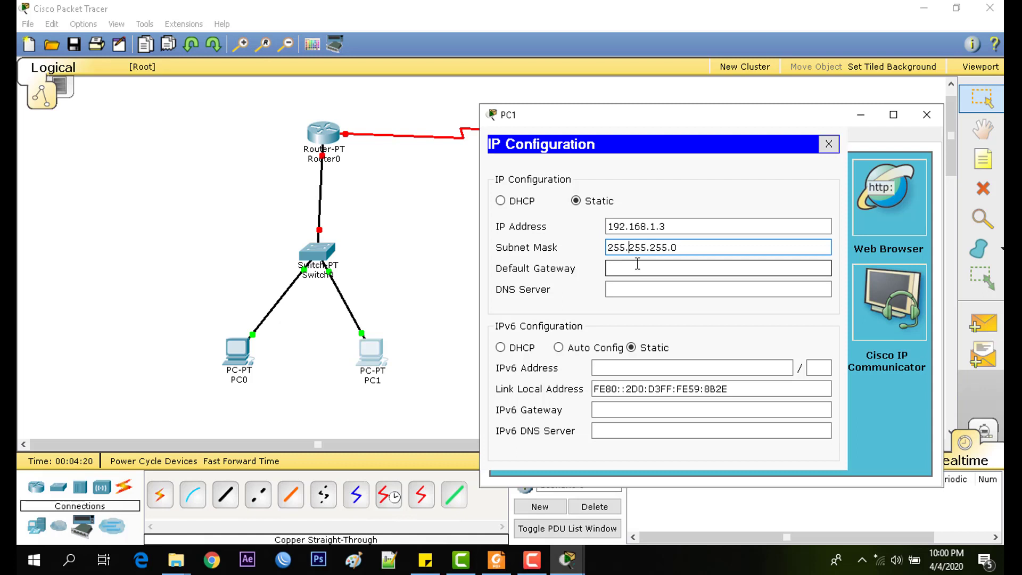
left_click(637, 265)
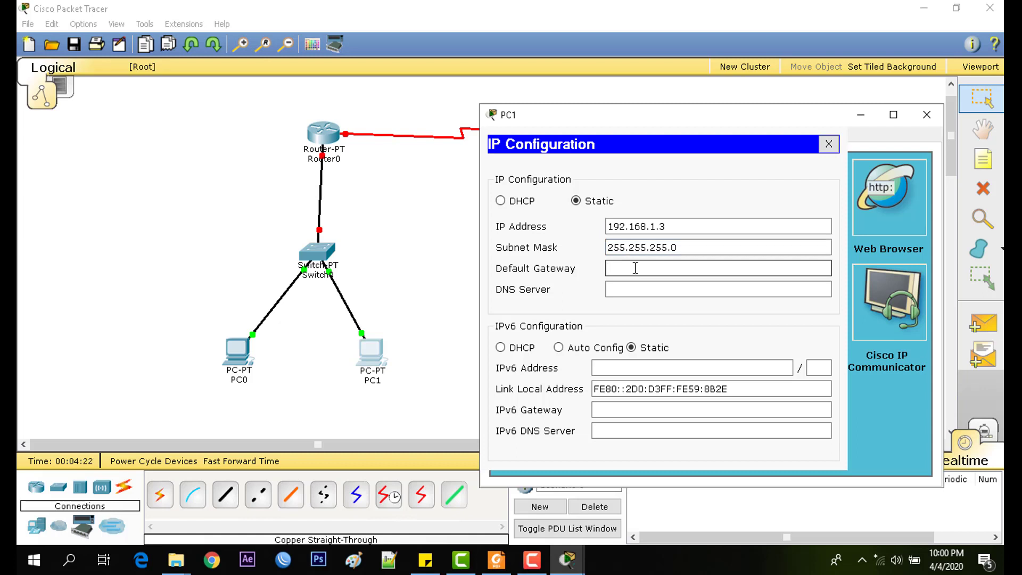
type("192.168.1.1")
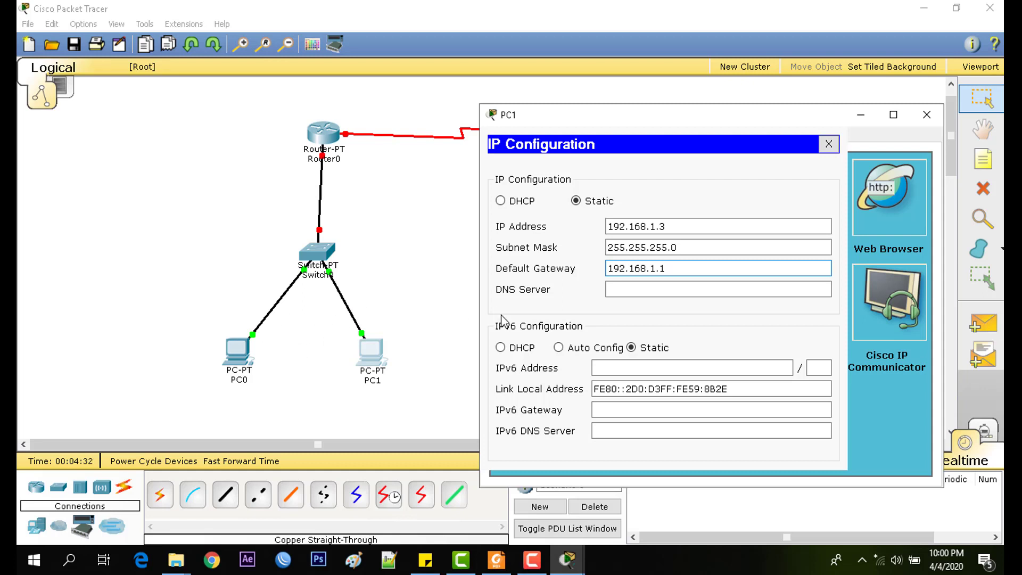
left_click(926, 115)
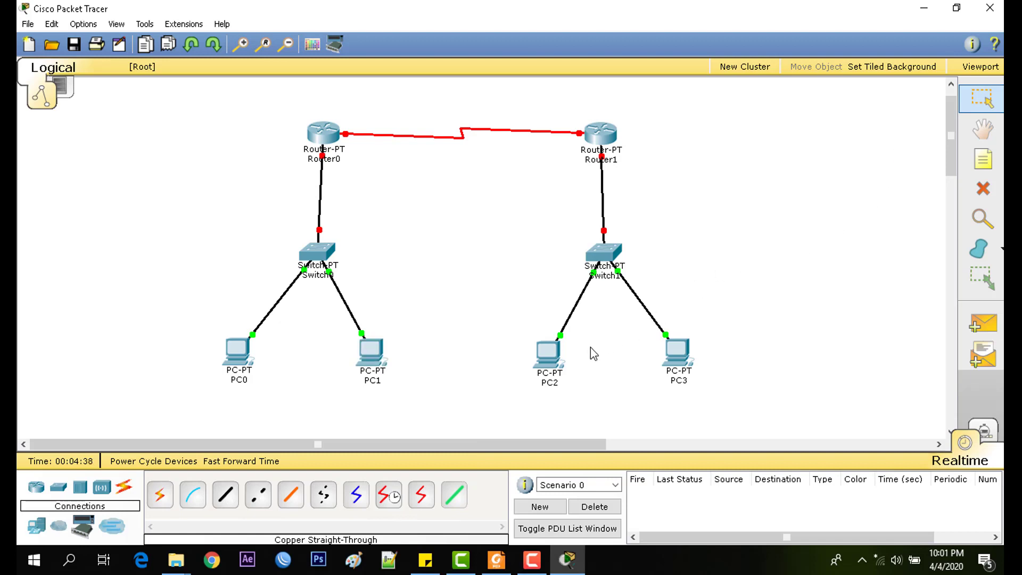
- Open PC2's IP configuration and set its static IP address to 192.168.100.2
left_click(553, 356)
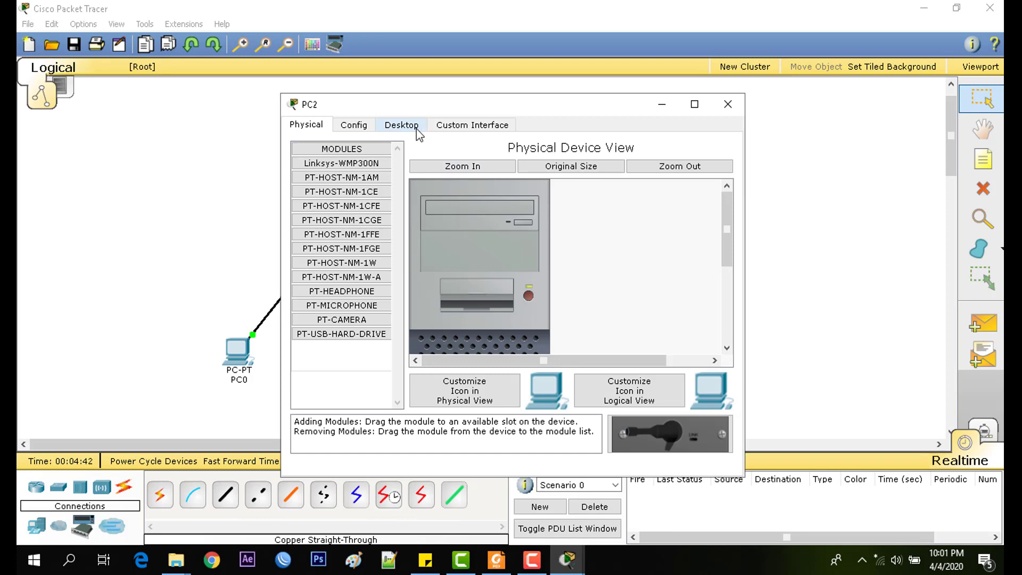
left_click(414, 126)
left_click(349, 204)
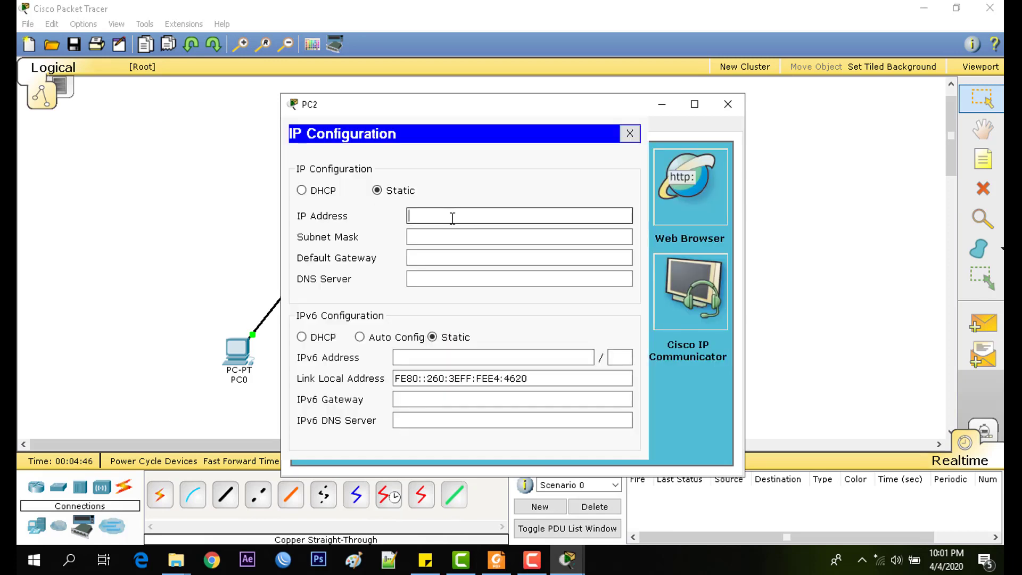
type("192.168.100.2")
- Set PC2's subnet mask to 255.255.255.0 and default gateway to 192.168.100.1, and close its device window
left_click(431, 236)
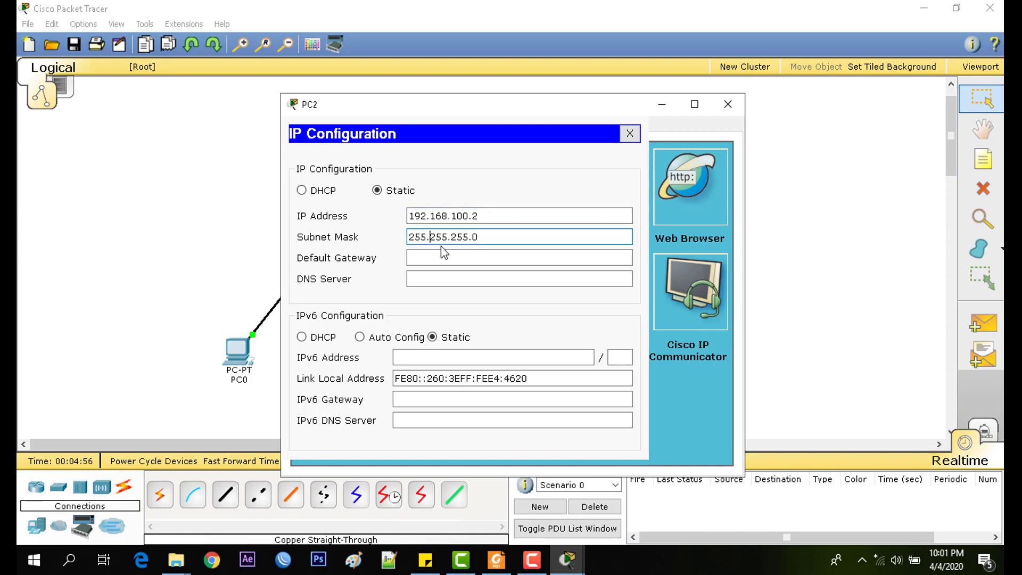
left_click(441, 256)
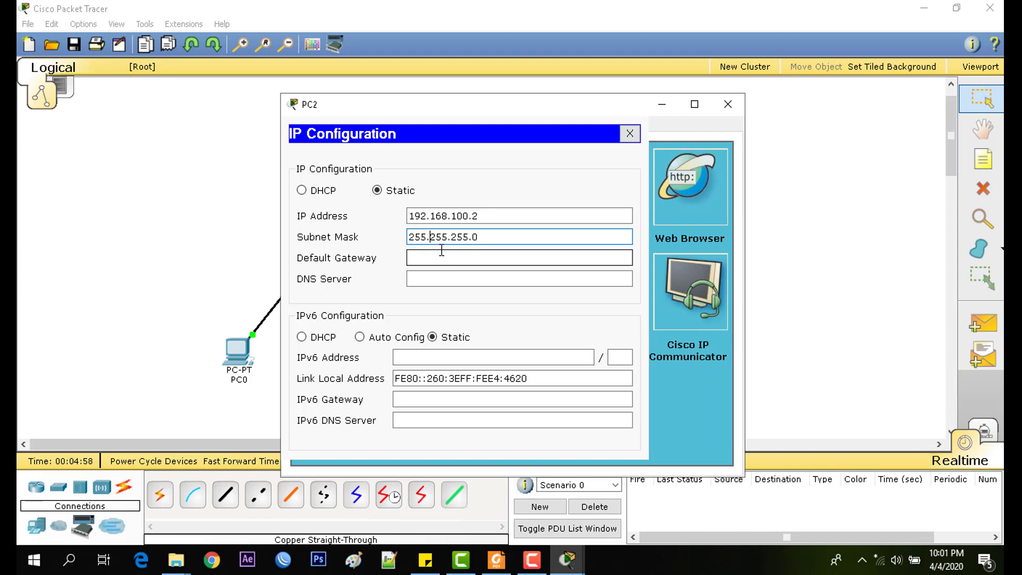
left_click(441, 257)
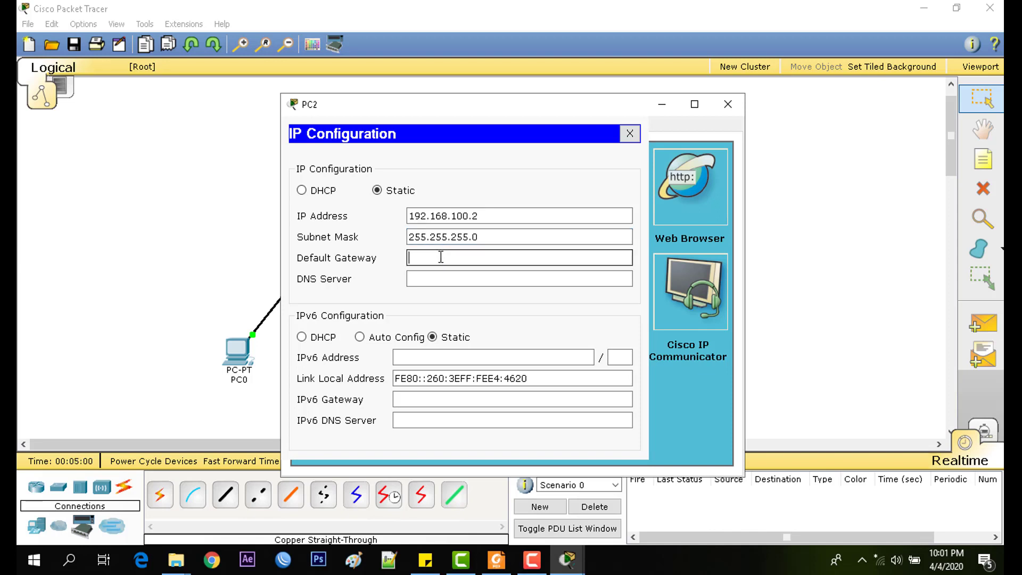
type("192.168.100.1")
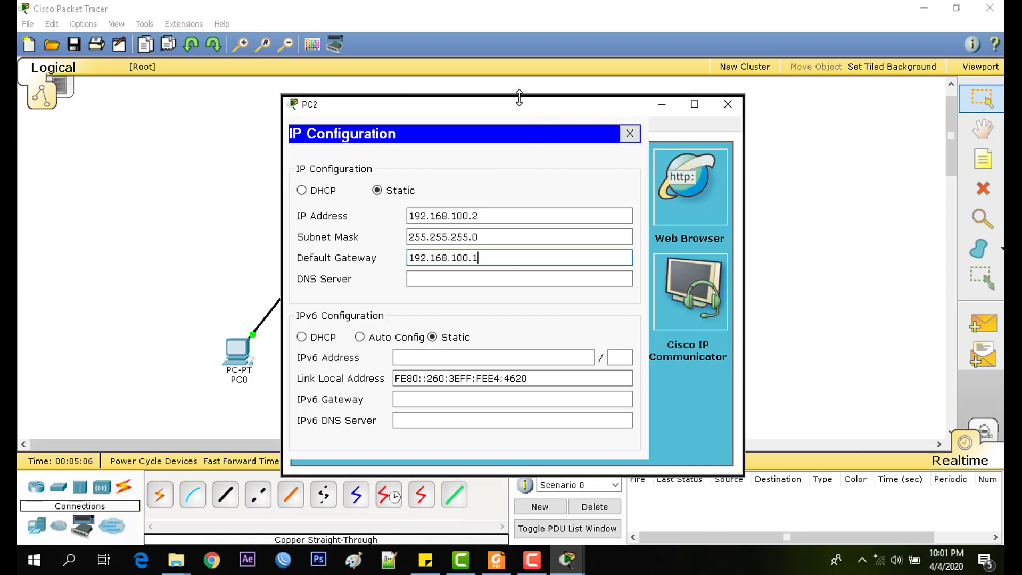
left_click_drag(509, 102, 844, 104)
left_click_drag(779, 110, 836, 105)
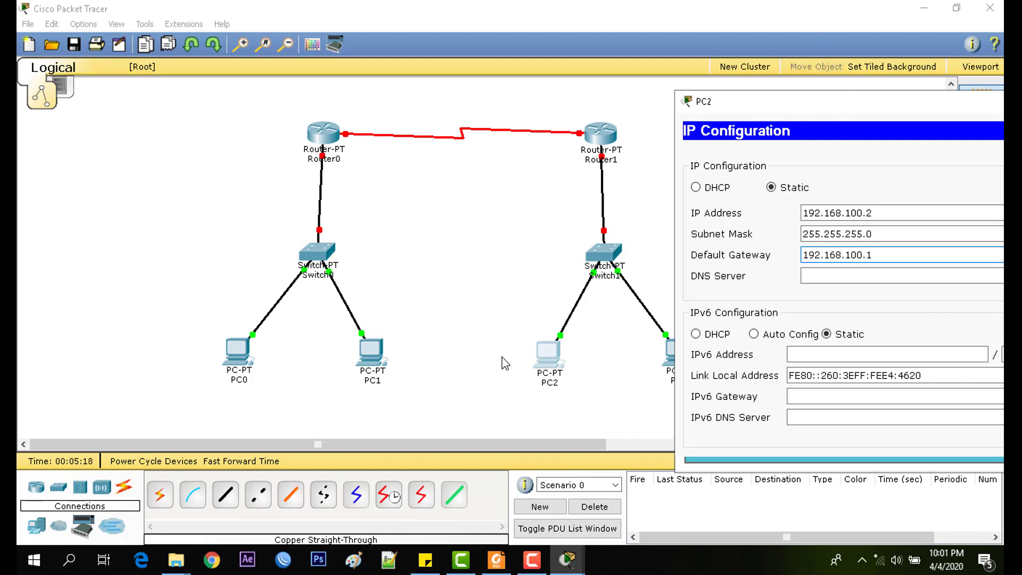
left_click_drag(732, 116, 385, 128)
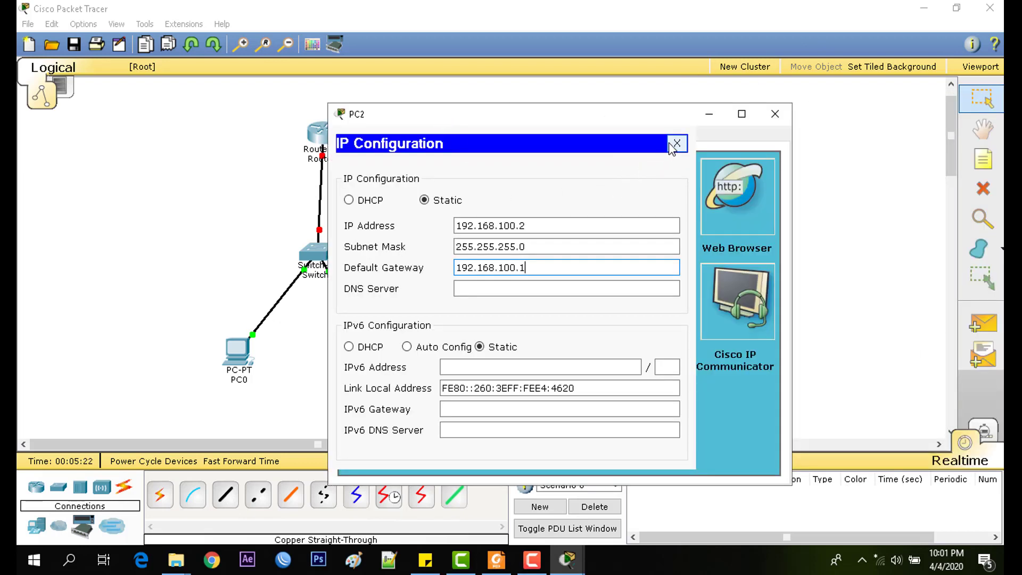
left_click(775, 114)
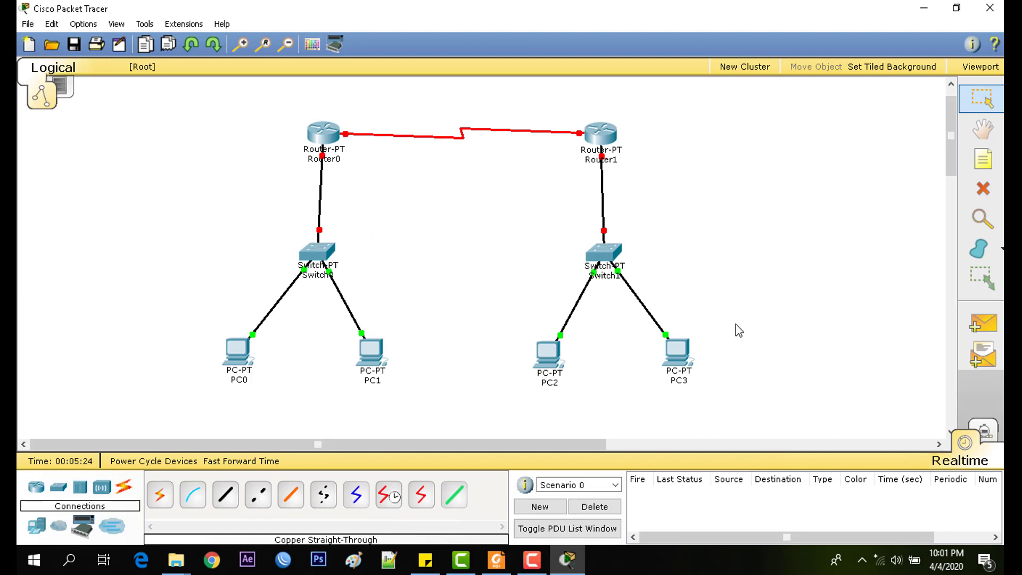
- Open PC3's IP configuration and set its static IP address to 192.168.100.3
left_click(687, 357)
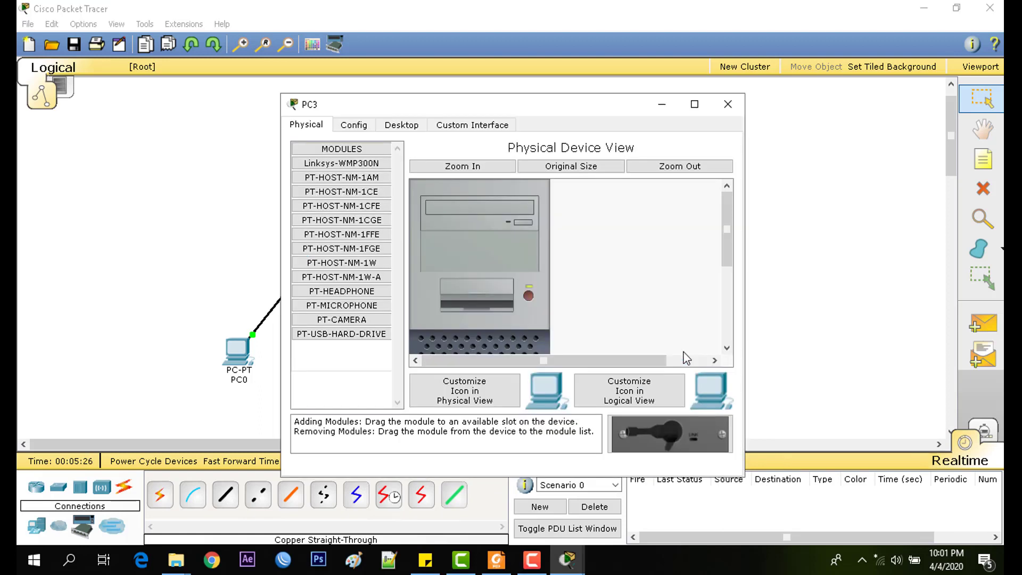
left_click(401, 126)
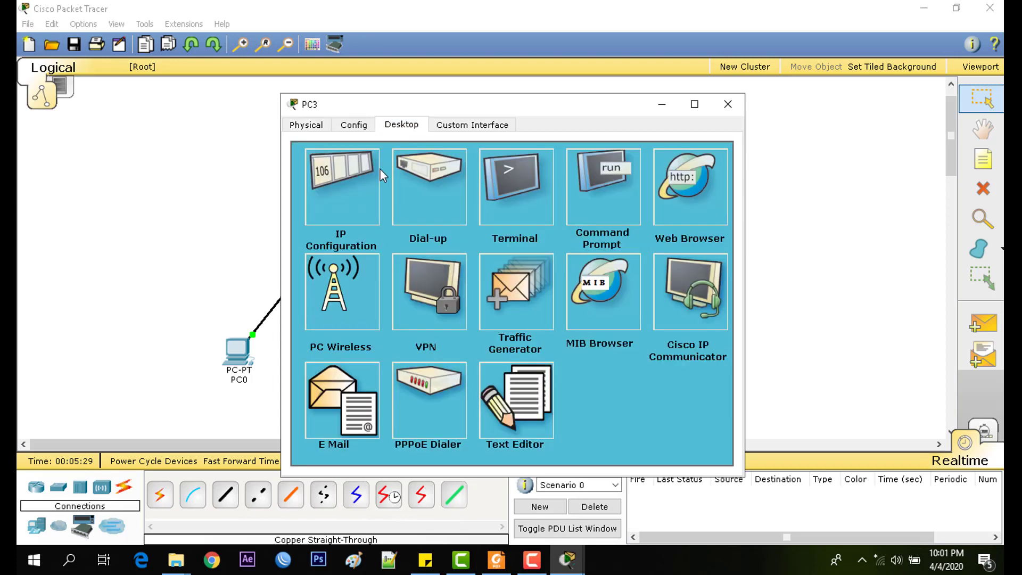
left_click(350, 203)
left_click(459, 214)
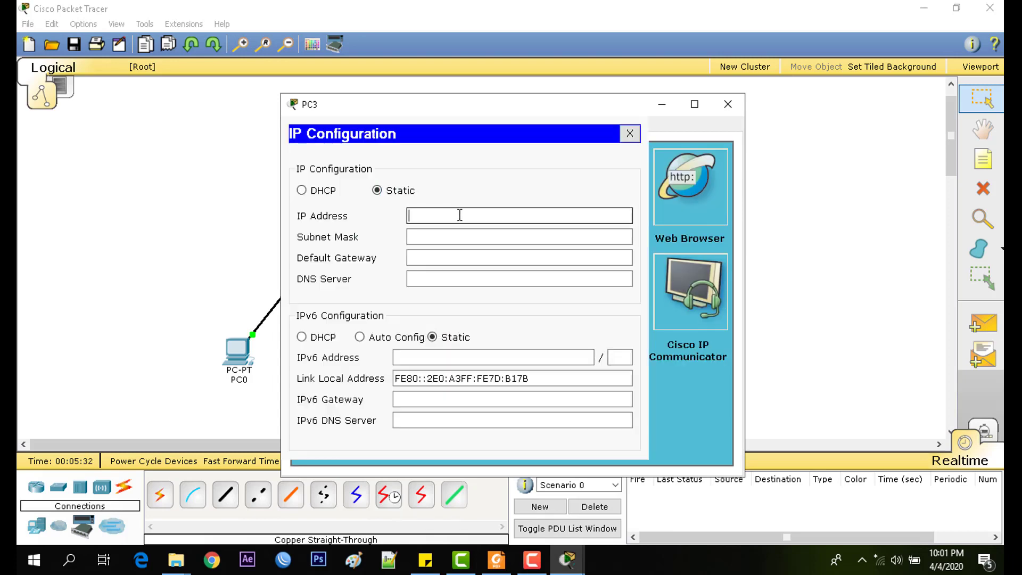
type("192.168.100.3")
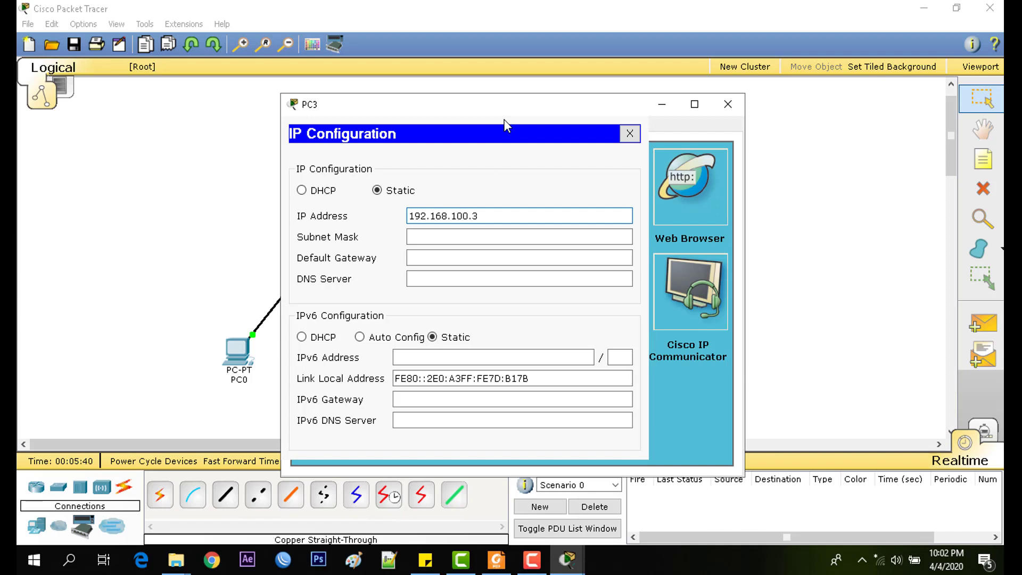
- Set PC3's subnet mask to 255.255.255.0 and default gateway to 192.168.100.1, and close its device window
left_click(459, 234)
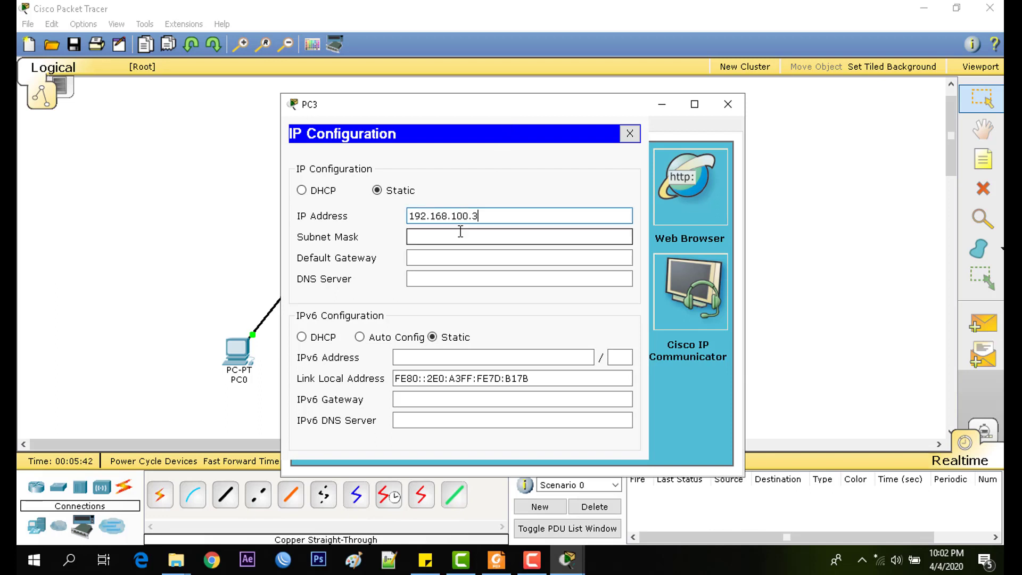
left_click(459, 235)
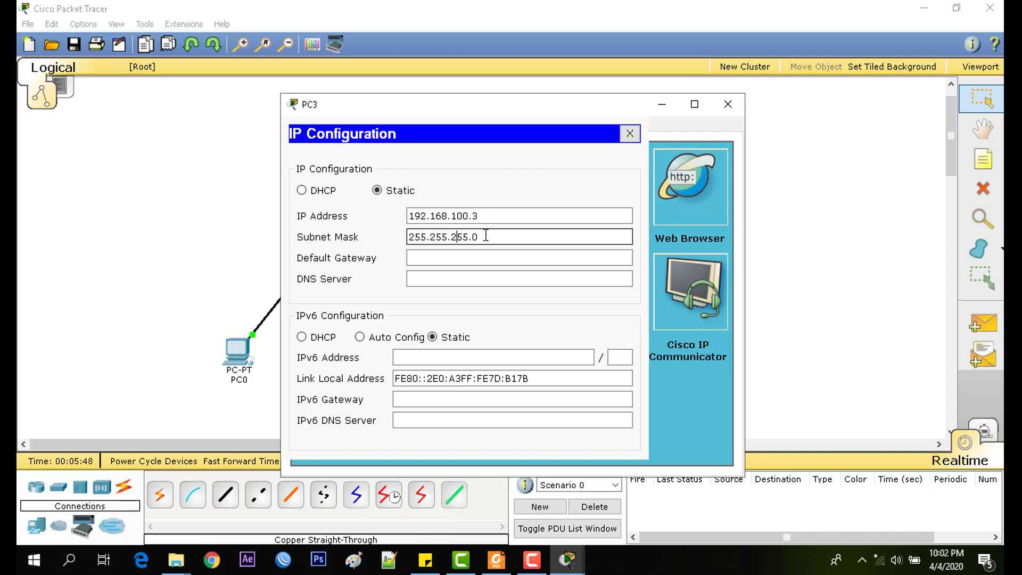
left_click(483, 254)
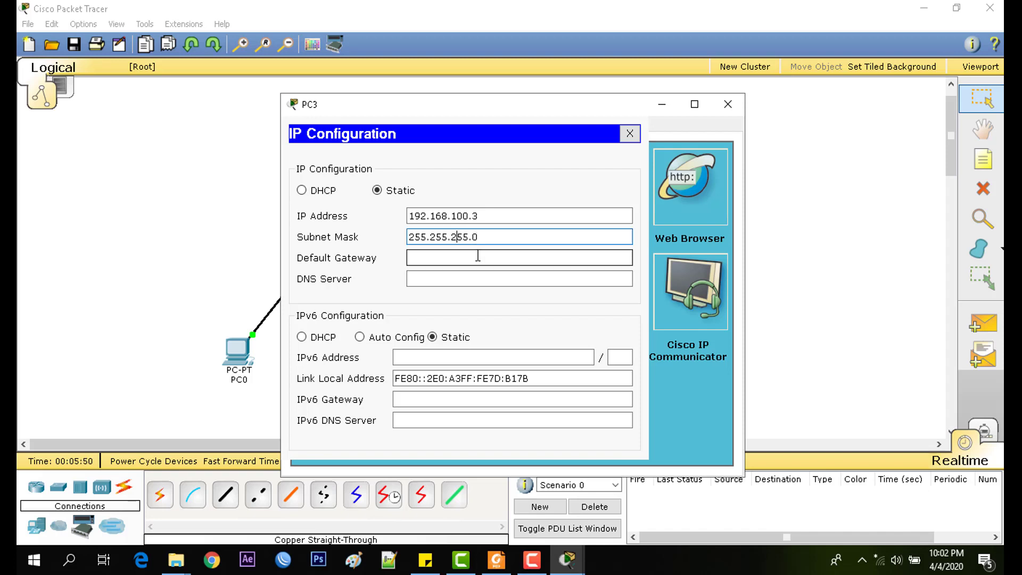
type("192")
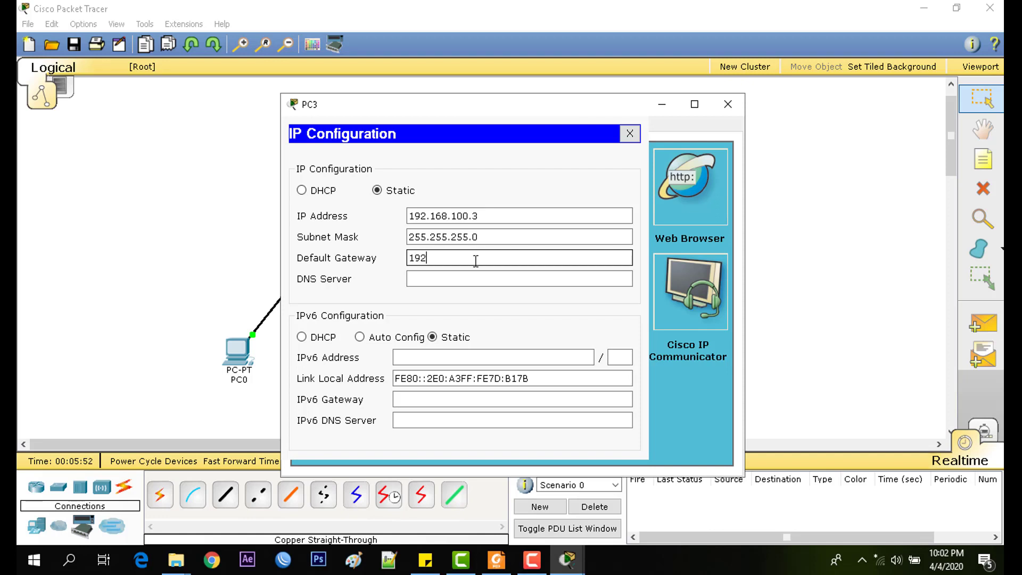
type(".168.100.1")
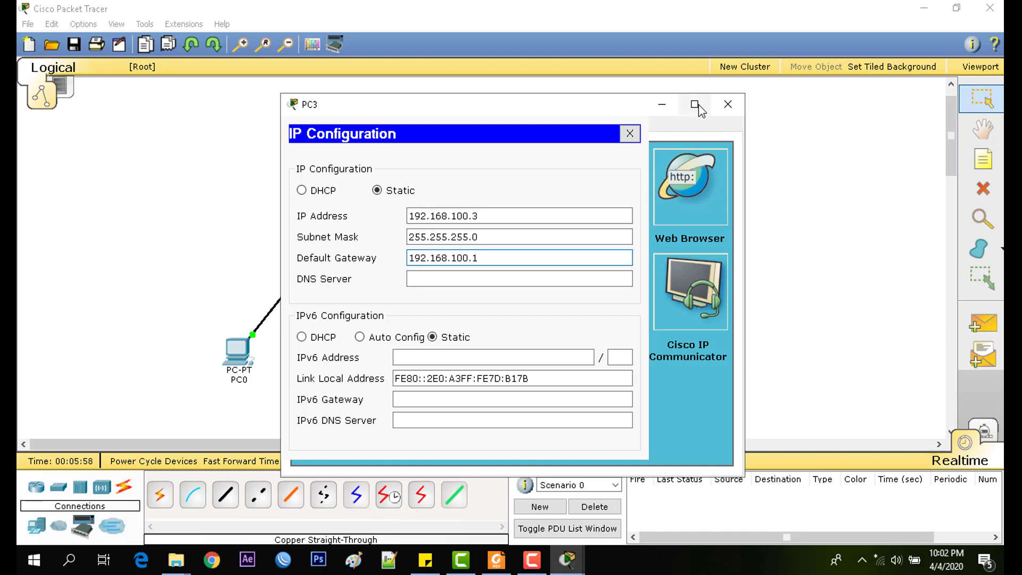
left_click(728, 105)
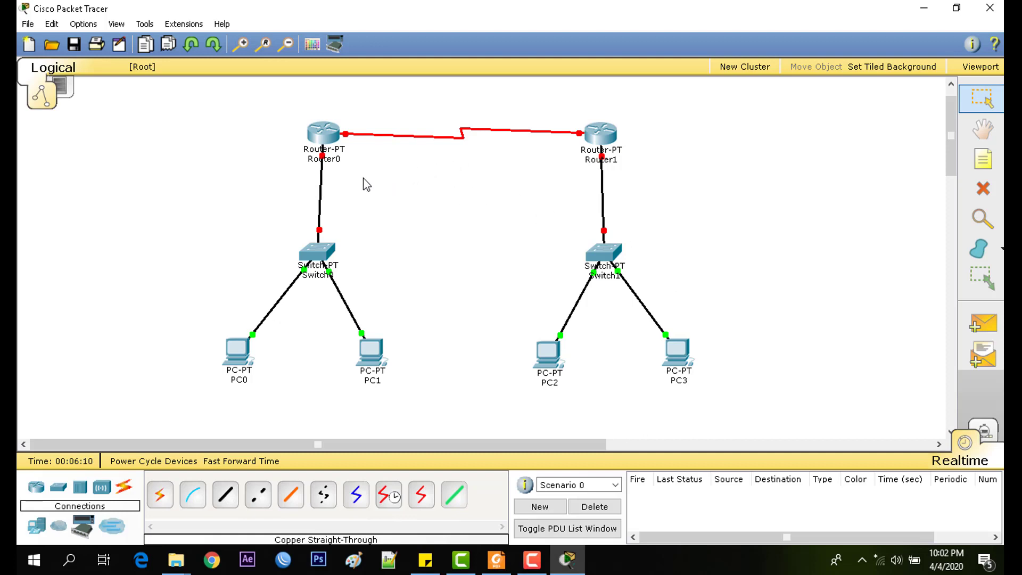
- Open Router0's configuration and turn on its FastEthernet0/0 port
left_click(323, 140)
left_click_drag(438, 107, 577, 102)
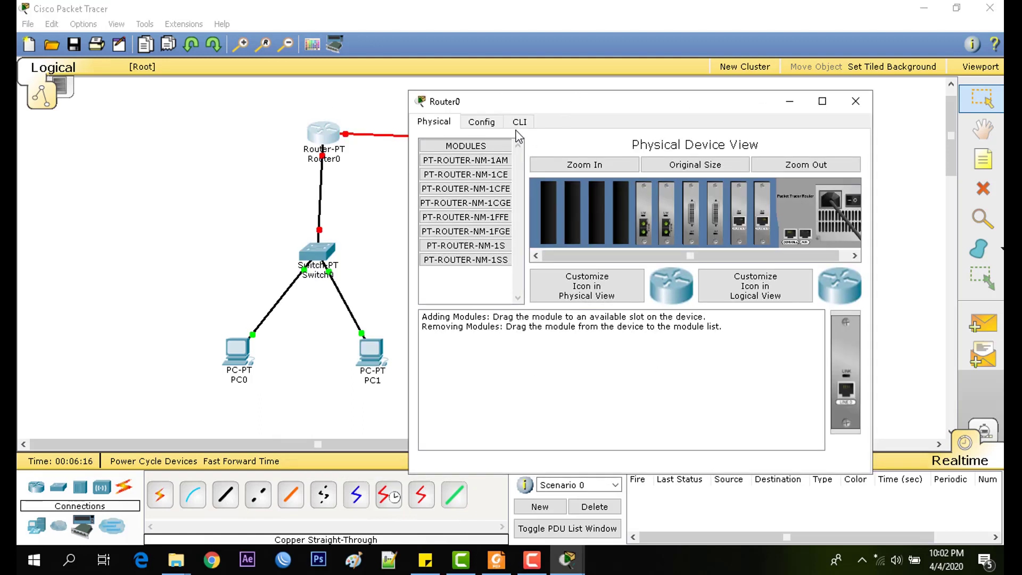
left_click(500, 128)
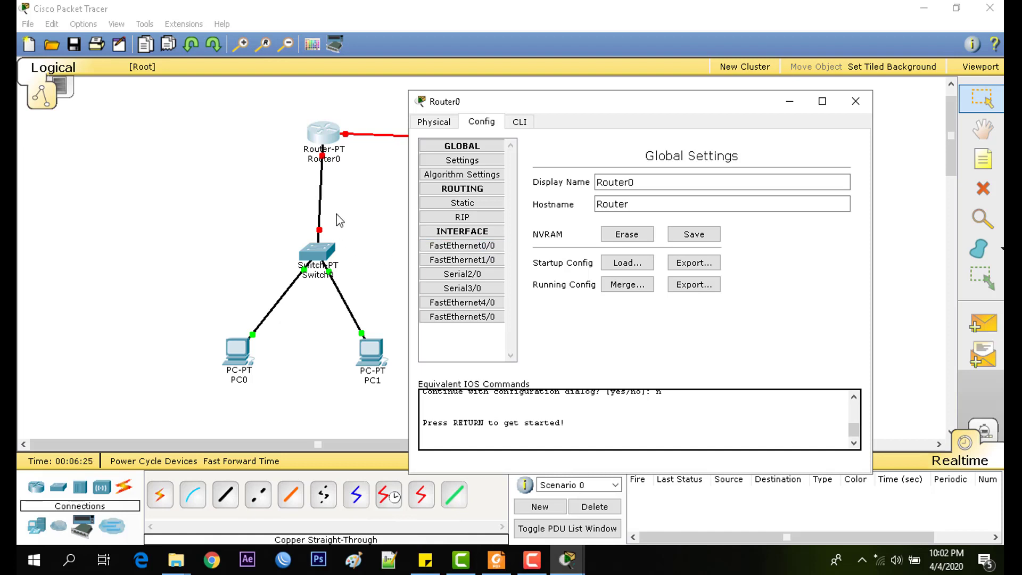
left_click(449, 247)
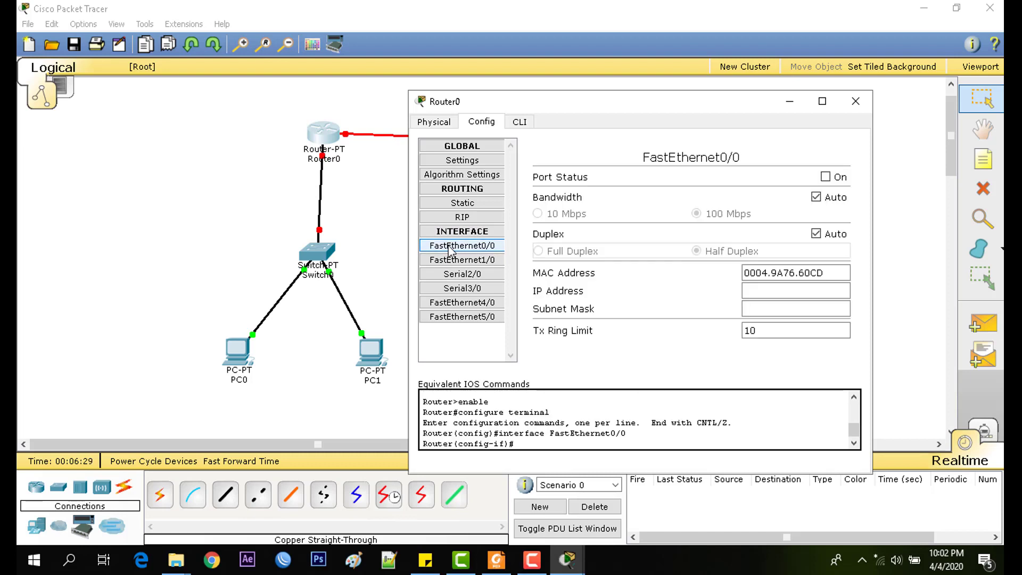
left_click(825, 177)
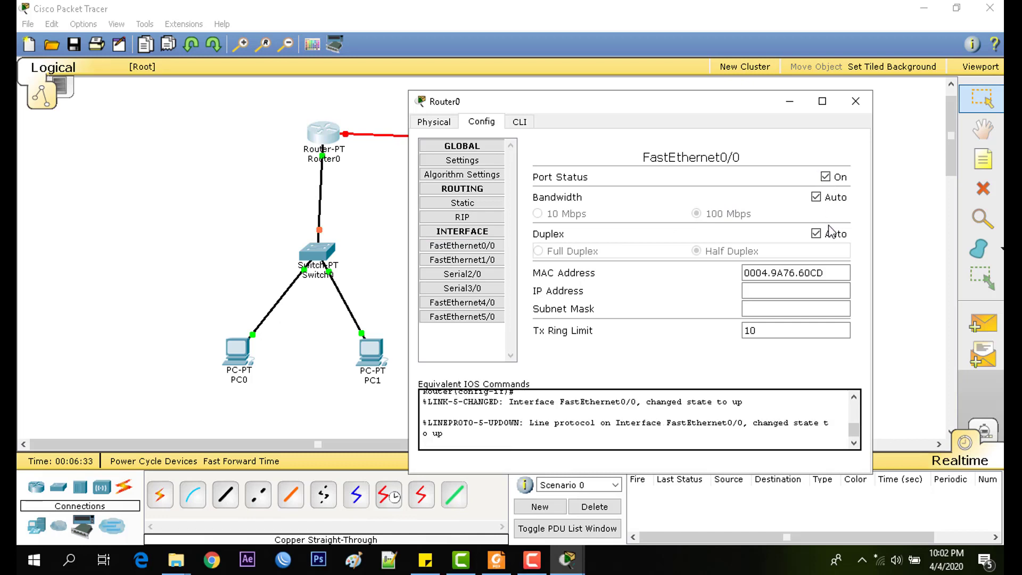
- Assign IP address 192.168.1.1 with subnet mask 255.255.255.0 to Router0's FastEthernet0/0 interface
left_click(776, 290)
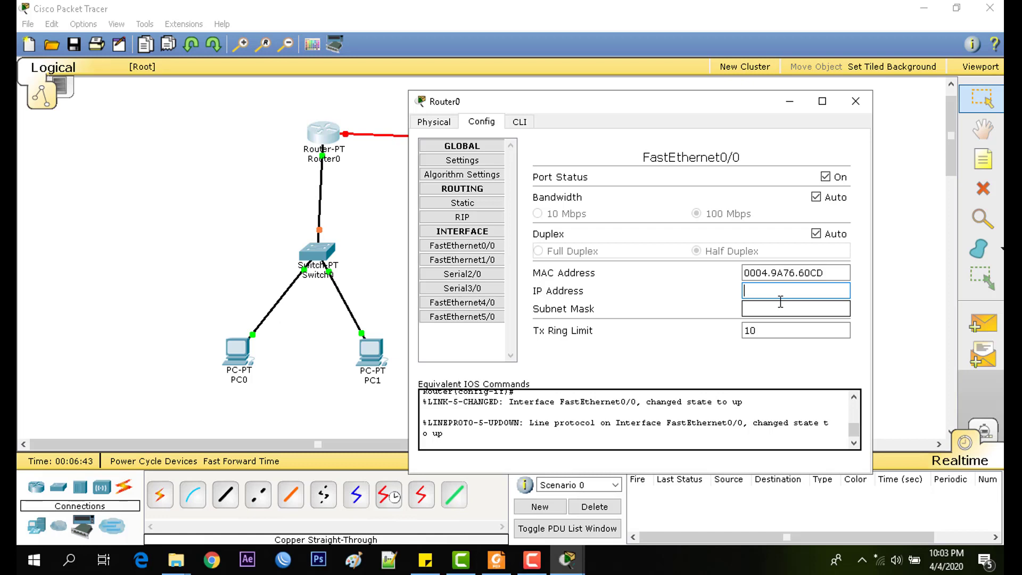
type("92.168.1.1")
left_click(758, 310)
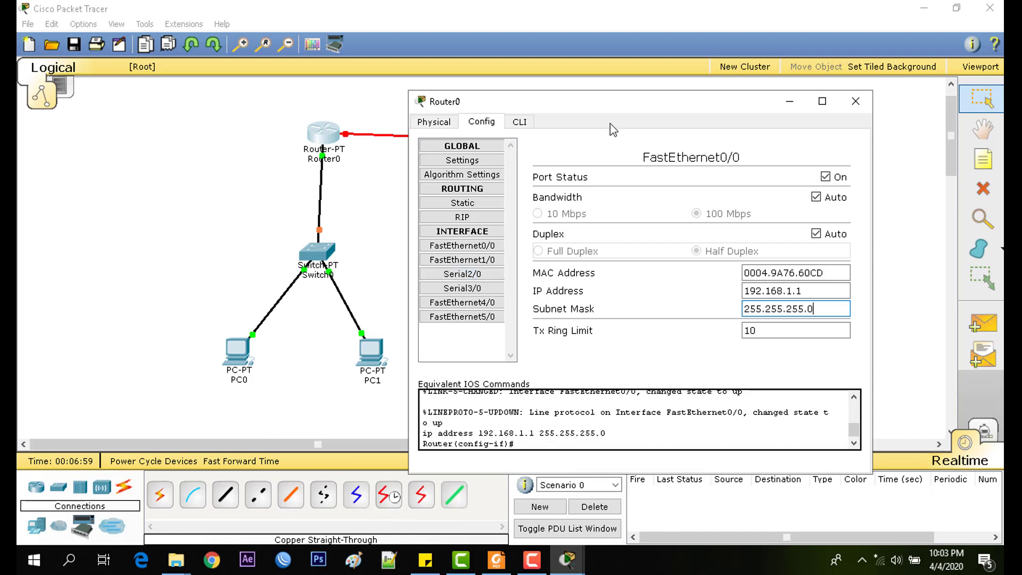
- Turn on Router0's Serial2/0 port and set its IP address to 176.16.1.1
left_click_drag(630, 101, 614, 198)
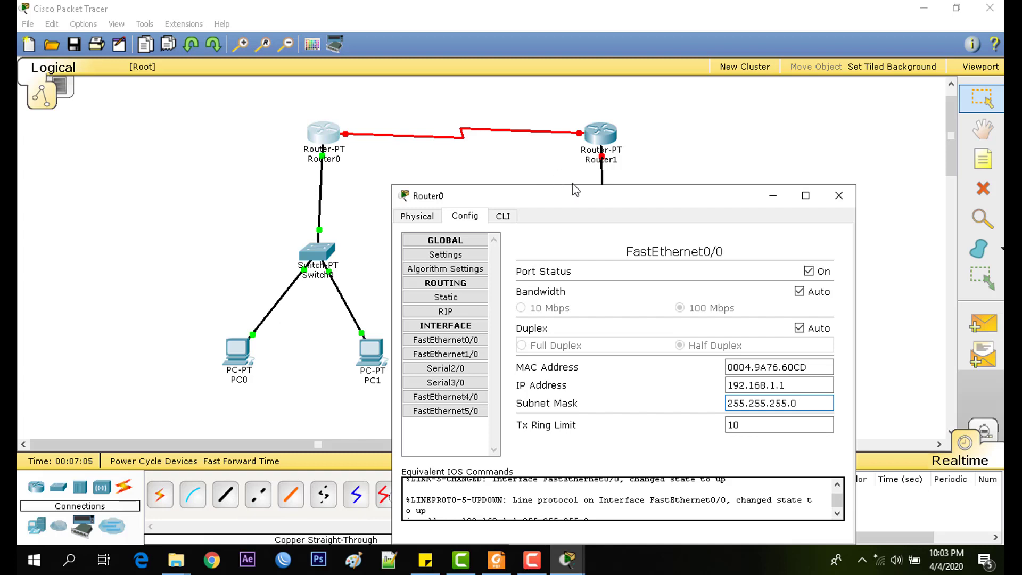
left_click(463, 372)
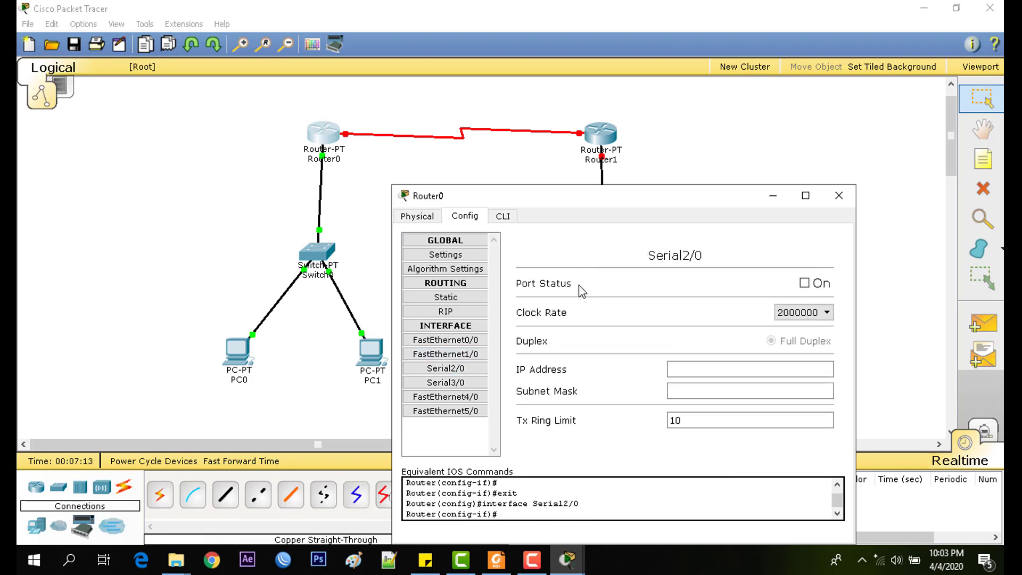
left_click(804, 283)
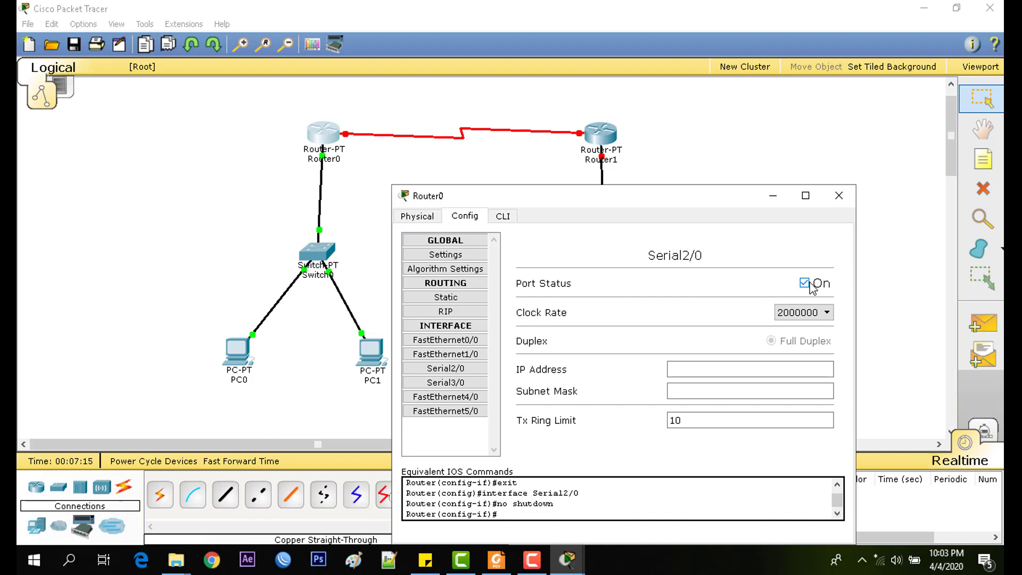
left_click(690, 370)
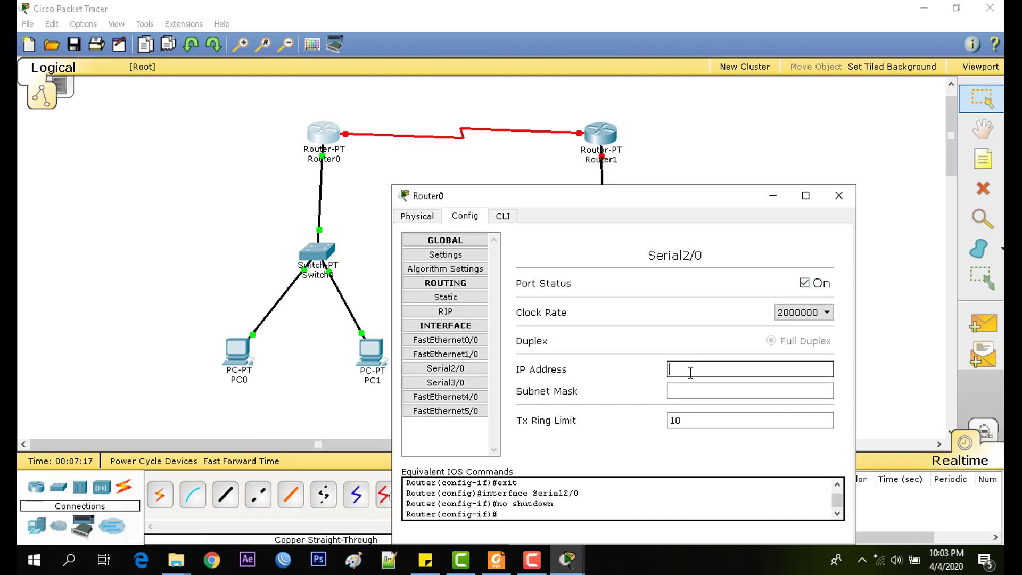
type("1")
type("92")
key("BackSpace")
key("BackSpace")
type("76")
type(".16.1.1")
- Set the subnet mask of Router0's Serial2/0 interface to 255.255.255.252 and close the router's window
left_click(705, 389)
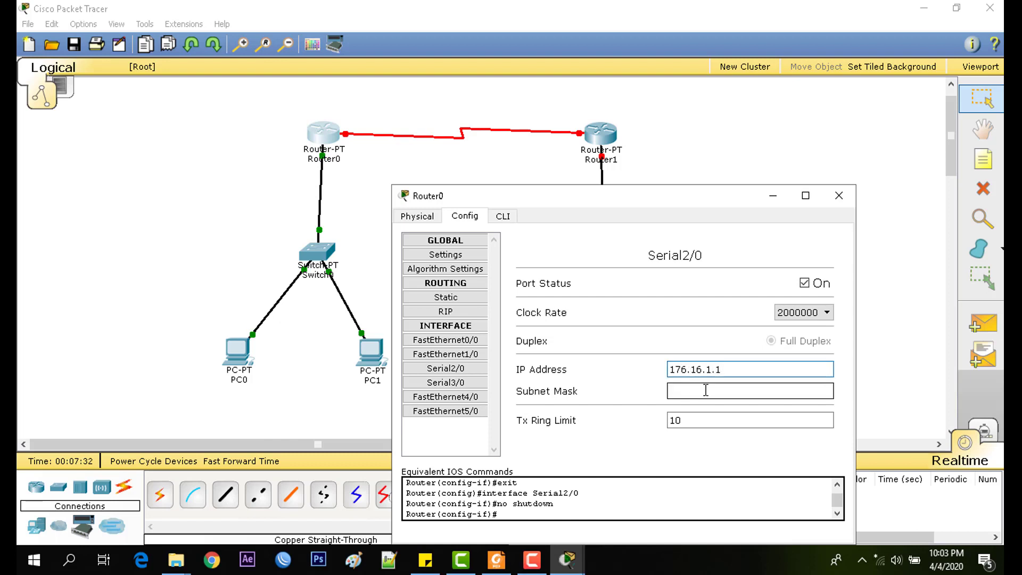
left_click(747, 390)
key("BackSpace")
key("BackSpace")
key("BackSpace")
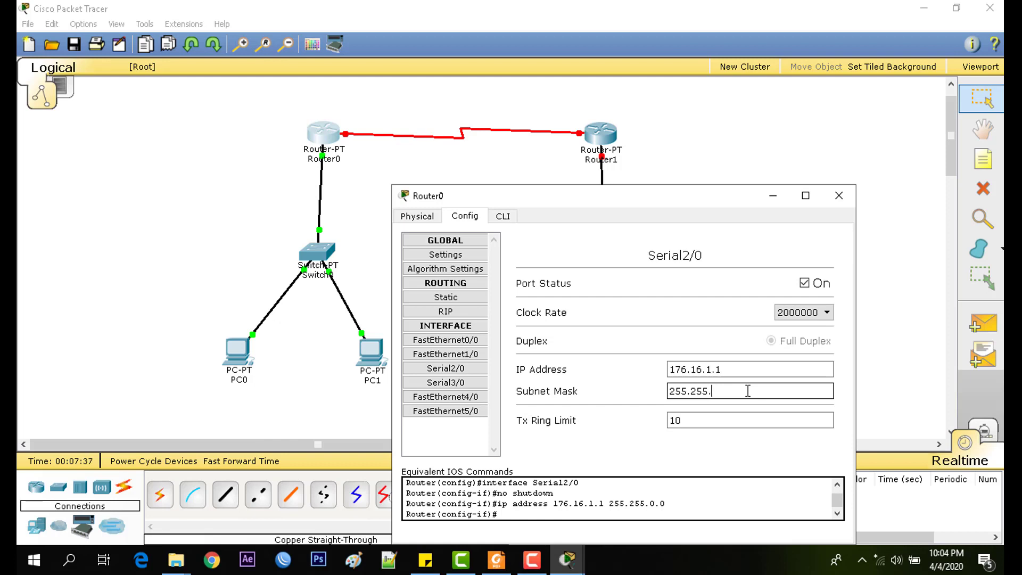
type("255.25")
type("52")
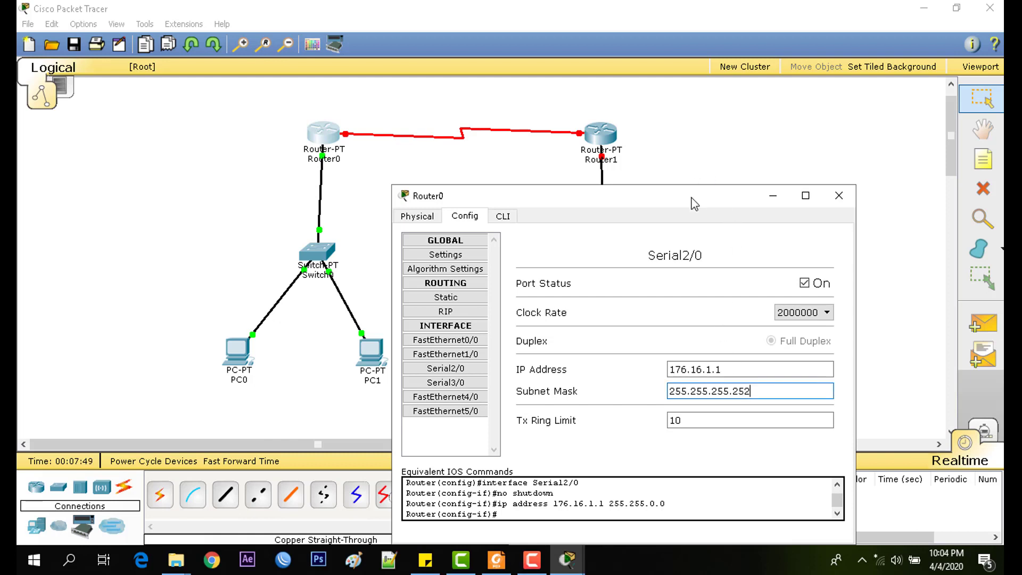
left_click(839, 196)
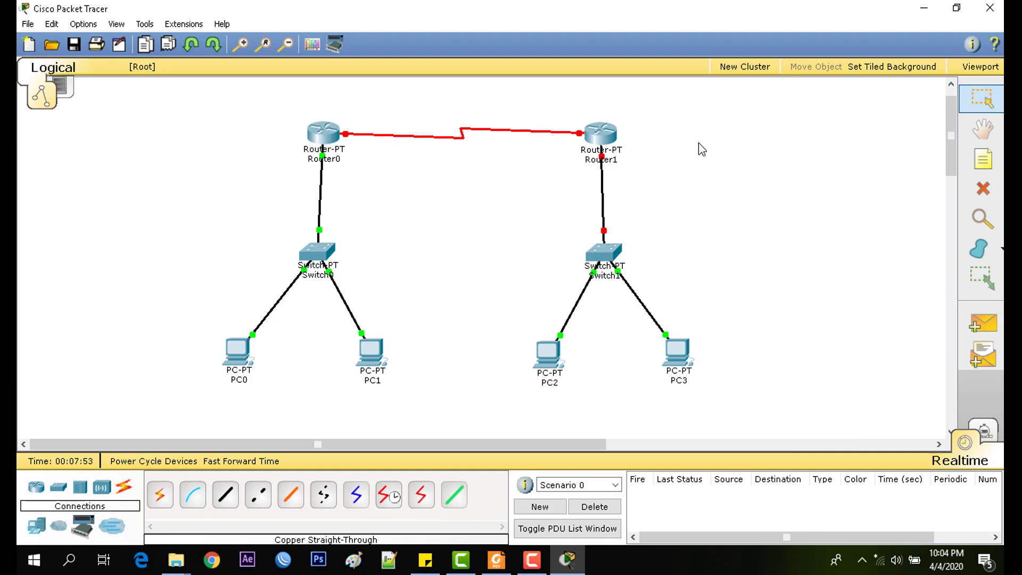
- Open Router1's configuration and turn on its FastEthernet0/0 port
left_click(607, 139)
left_click_drag(565, 109, 724, 111)
left_click(517, 127)
left_click_drag(618, 123, 315, 105)
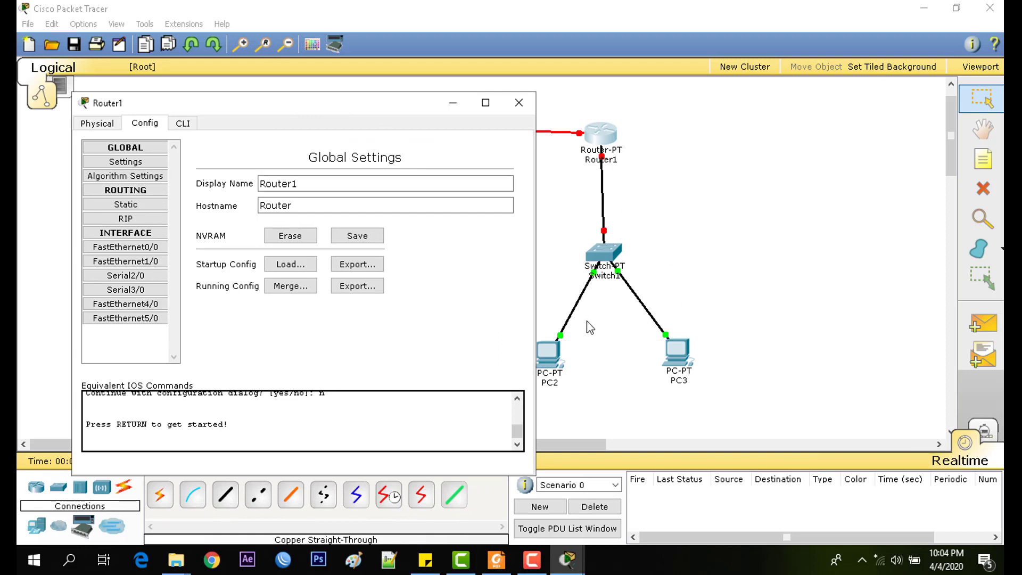
left_click(154, 248)
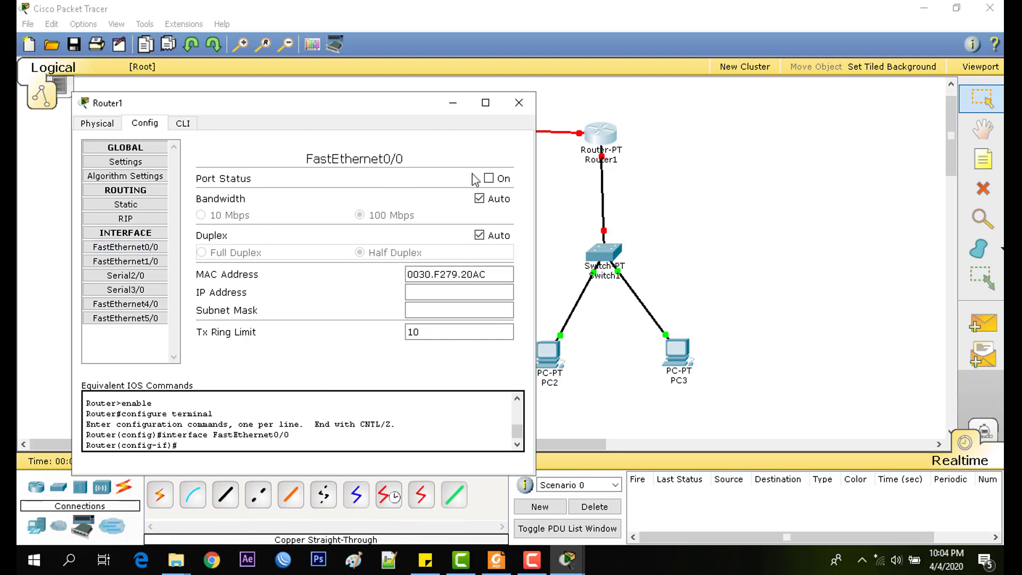
left_click(488, 178)
- Assign IP address 192.168.100.1 with subnet mask 255.255.255.0 to Router1's FastEthernet0/0 interface
left_click(430, 292)
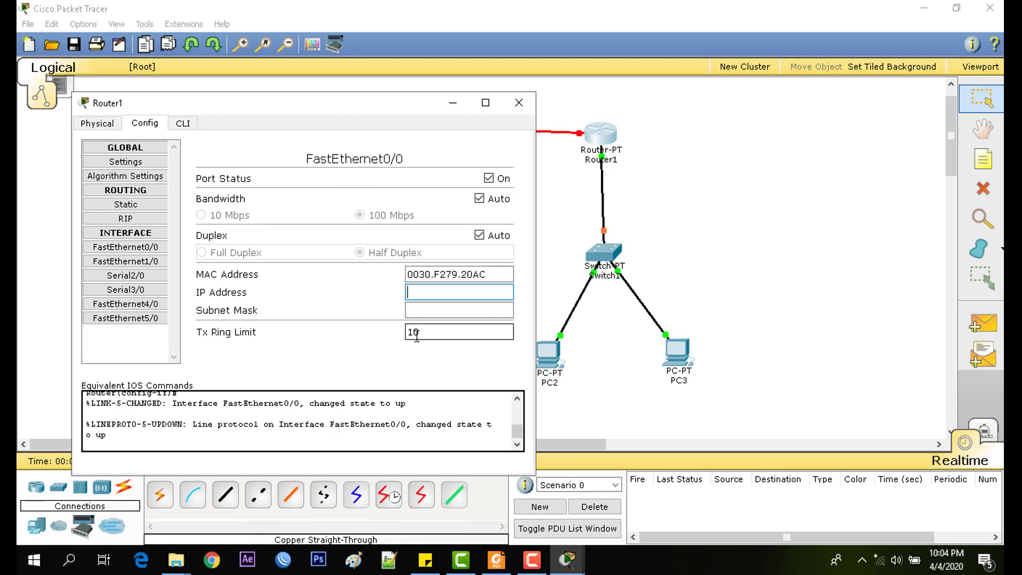
type("192.168.100.1")
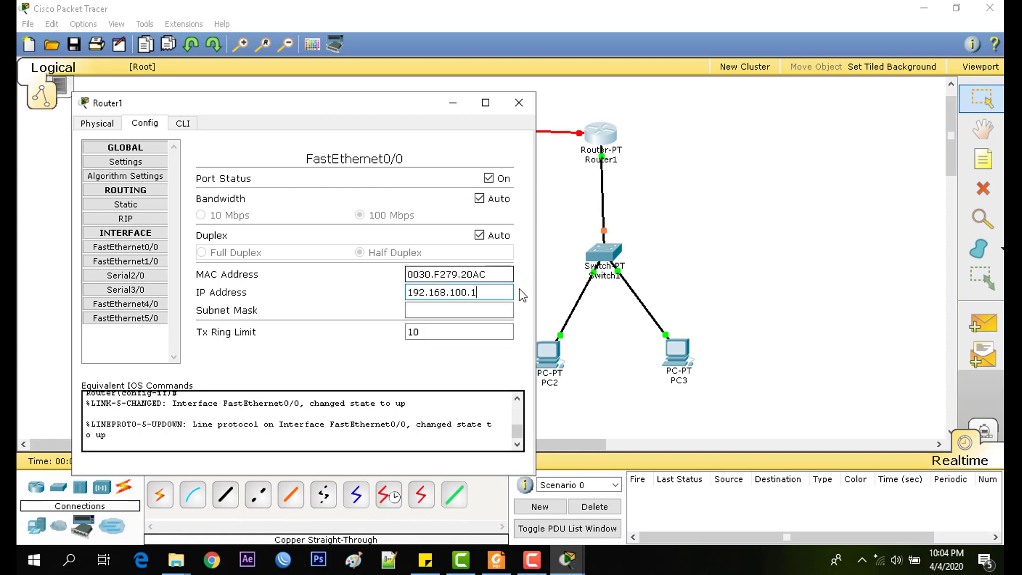
left_click(430, 310)
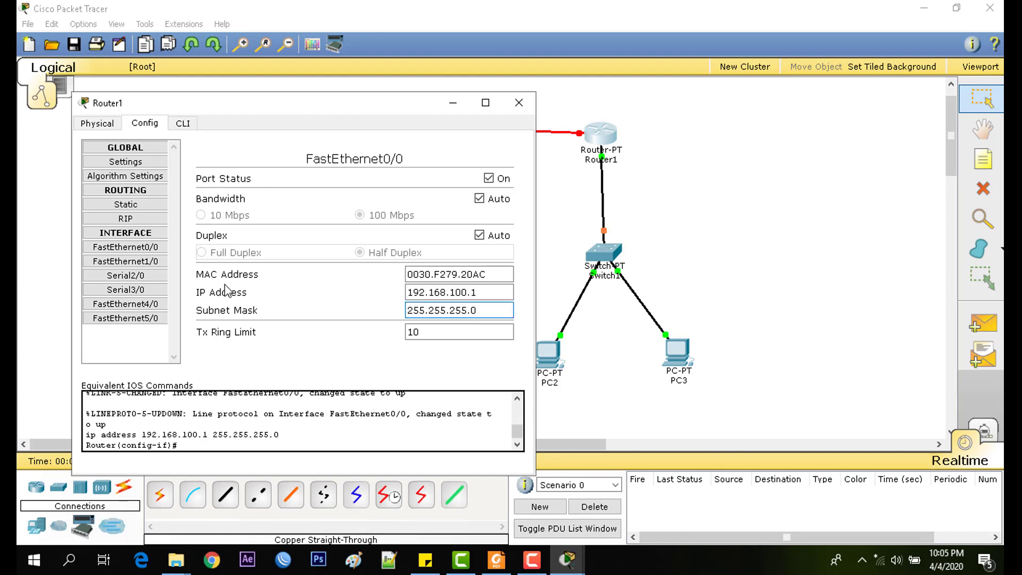
- Turn on Router1's Serial2/0 port and set its IP address to 172.16.1.2
left_click_drag(347, 108, 498, 192)
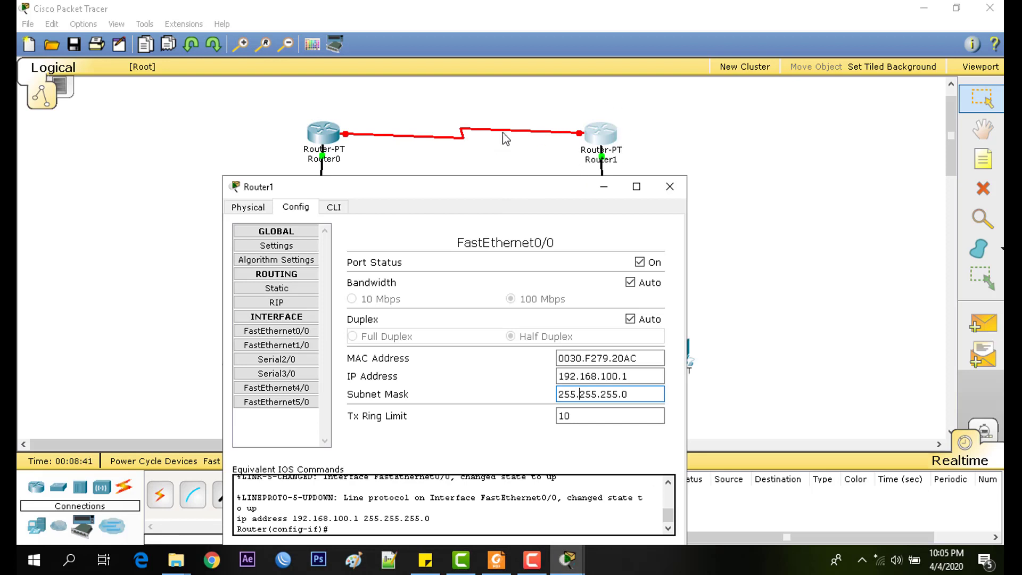
left_click(301, 361)
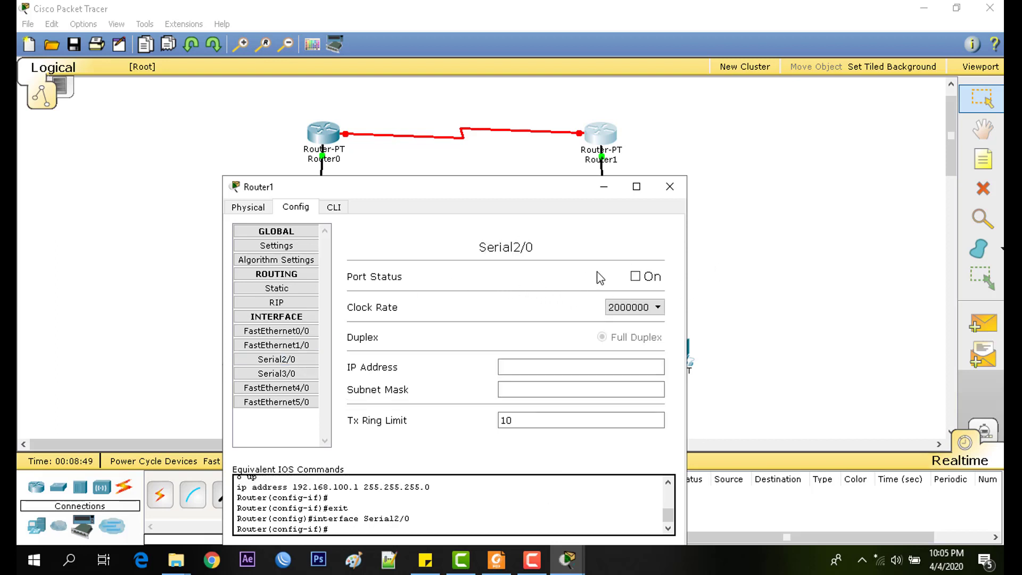
left_click(635, 277)
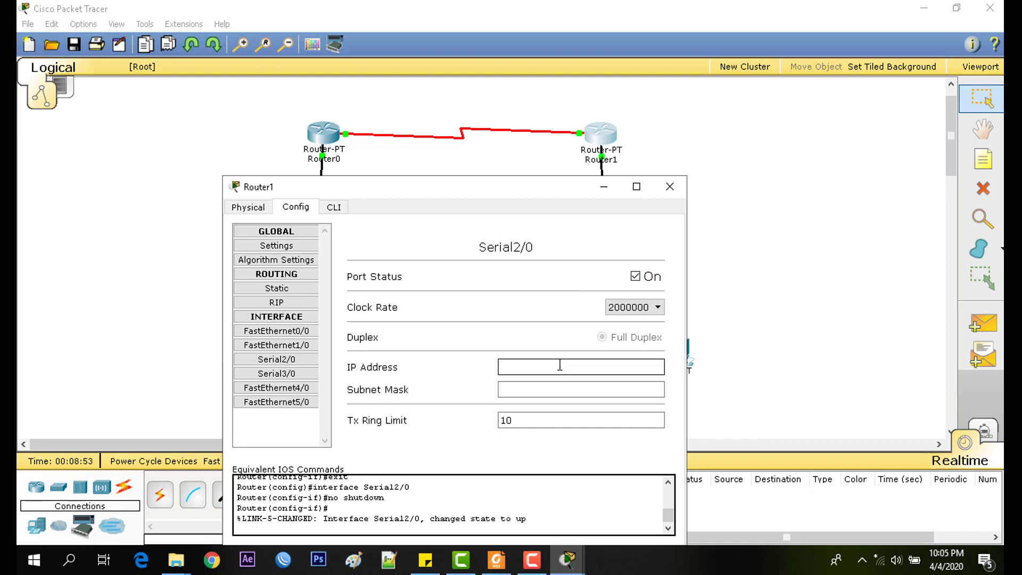
type("172.16.1.2")
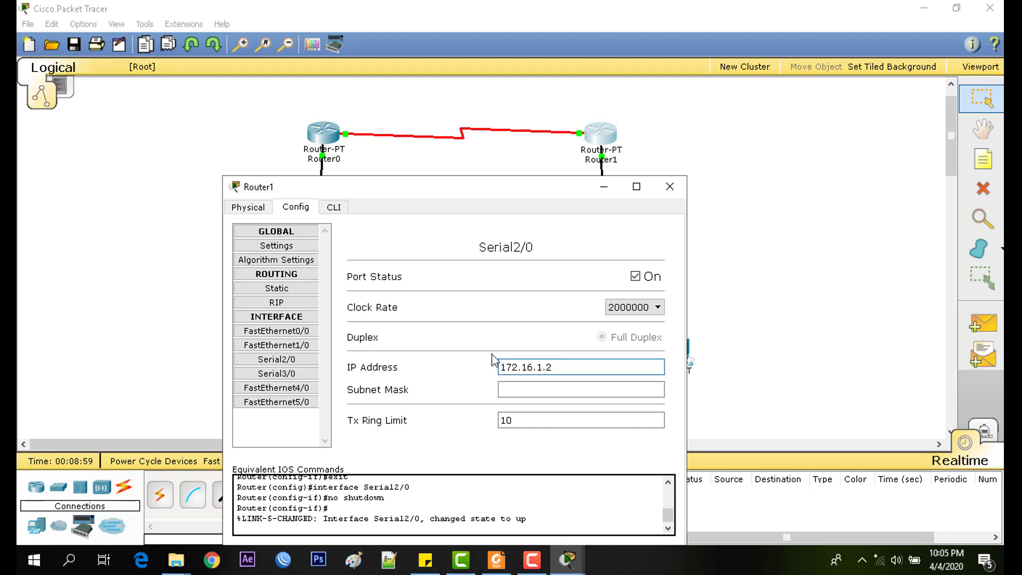
- Set the subnet mask of Router1's Serial2/0 interface to 255.255.255.252 and close the router's window
left_click(554, 389)
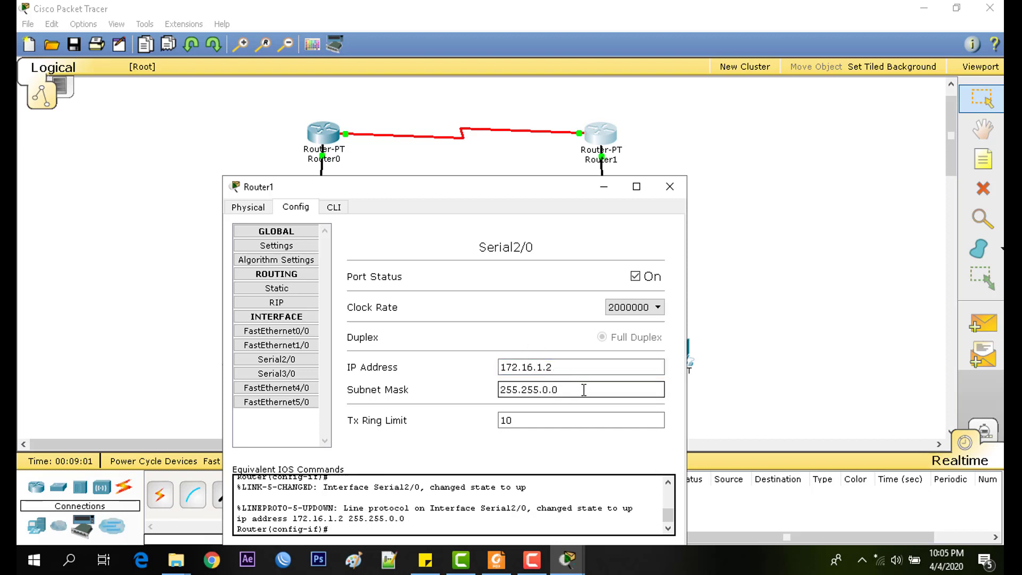
left_click(584, 390)
key("BackSpace")
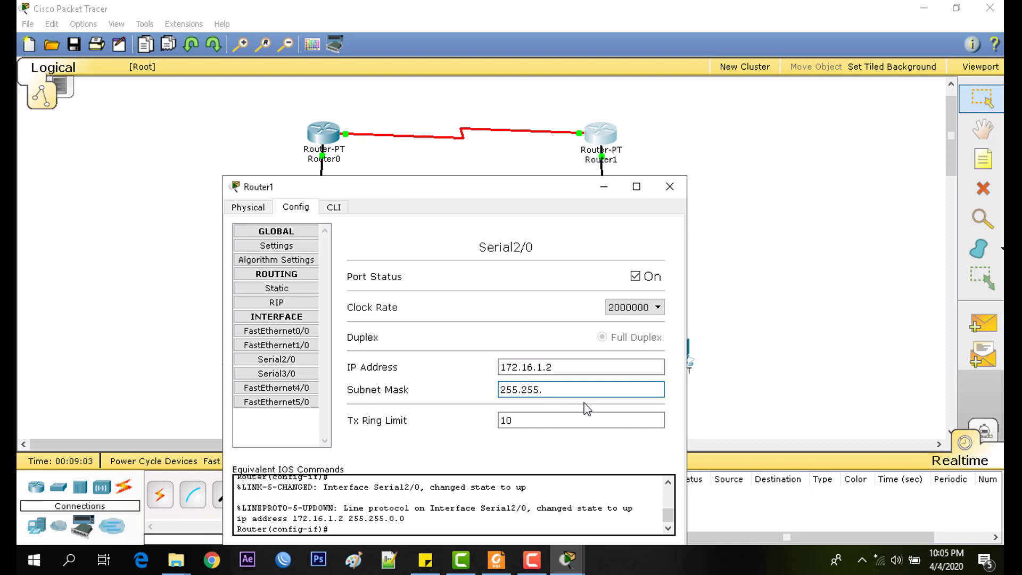
type("255.253")
key("BackSpace")
type("255.252")
left_click(671, 187)
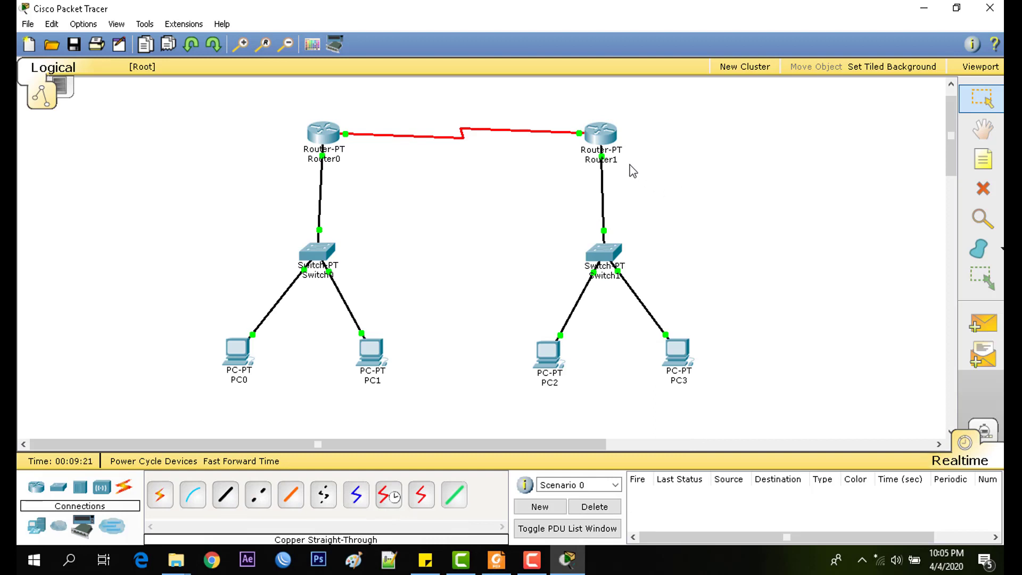
- Place a three-line note under PC0 reading "IP : 192.168.1.2", "SM : 255.255.255.0" and "GW : 192.168.1.1"
mouse_move(605, 161)
mouse_move(580, 138)
left_click(986, 165)
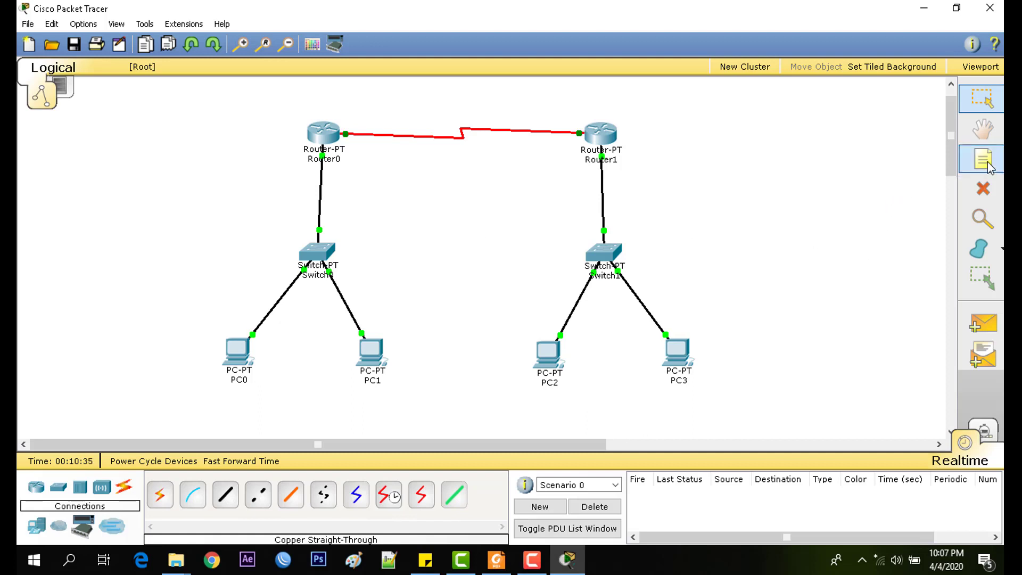
left_click(206, 393)
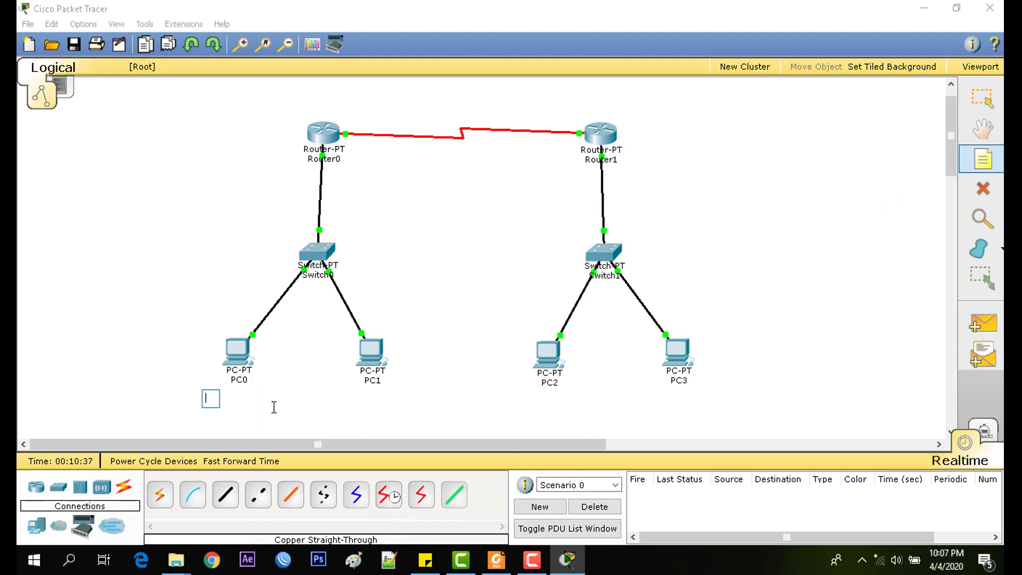
type("IP")
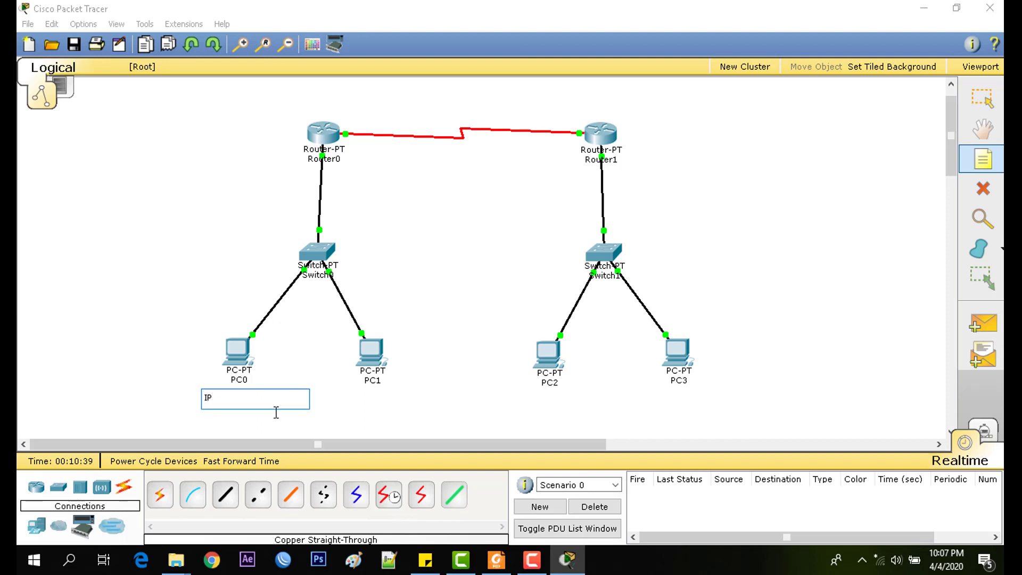
type(" : 192.168.1.2")
key("Return")
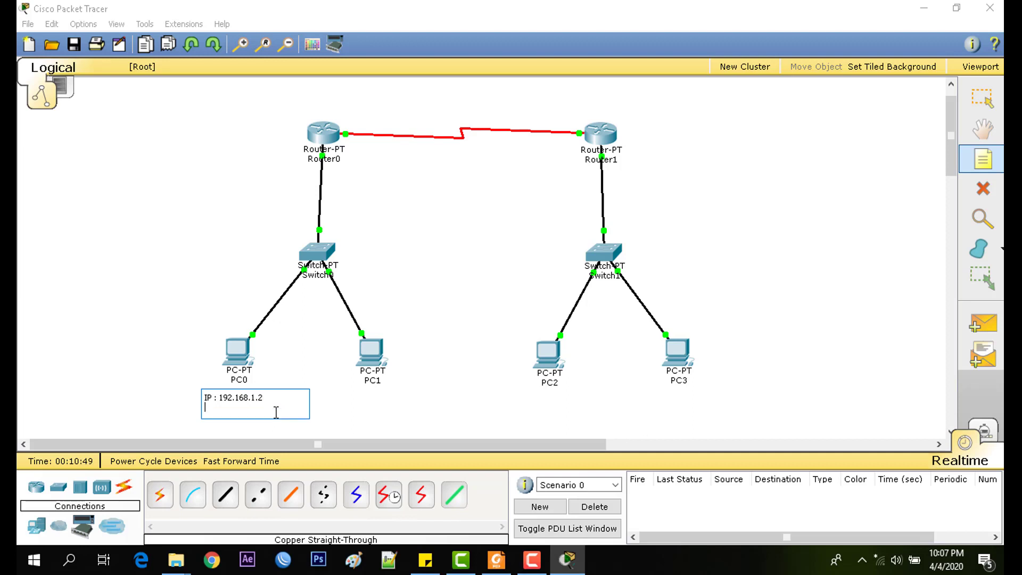
type("SM : 255.255.255.0")
key("Return")
type("GW")
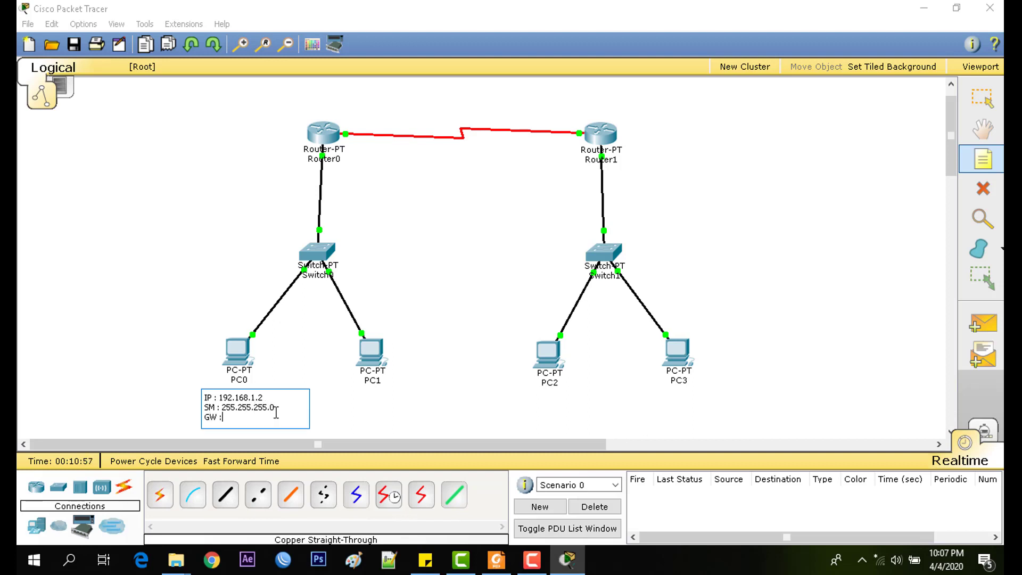
type(" : 192.168.1.1")
key("Escape")
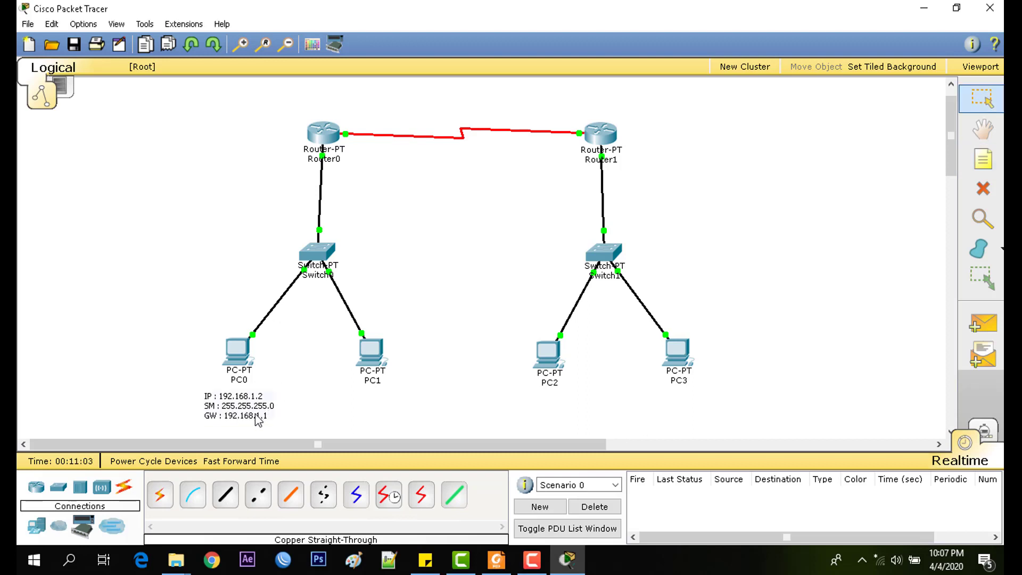
mouse_move(256, 415)
left_mouse_down()
mouse_move(252, 404)
mouse_move(254, 416)
left_mouse_up()
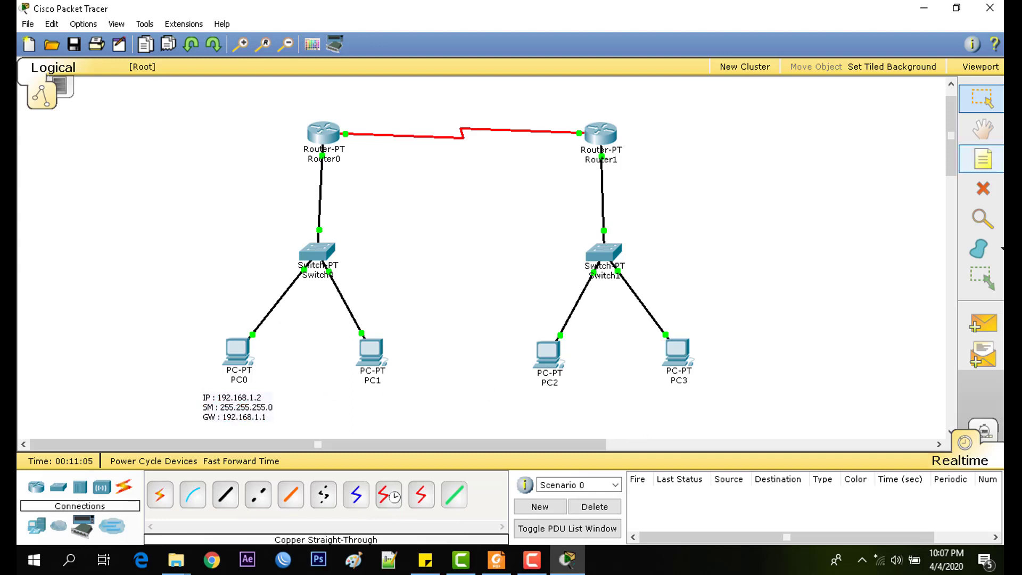
- Place a three-line note under PC1 reading "IP : 192.168.1.3", "SM : 255.255.255.0" and "GW : 192.168.1.1"
left_click(983, 158)
left_click(359, 398)
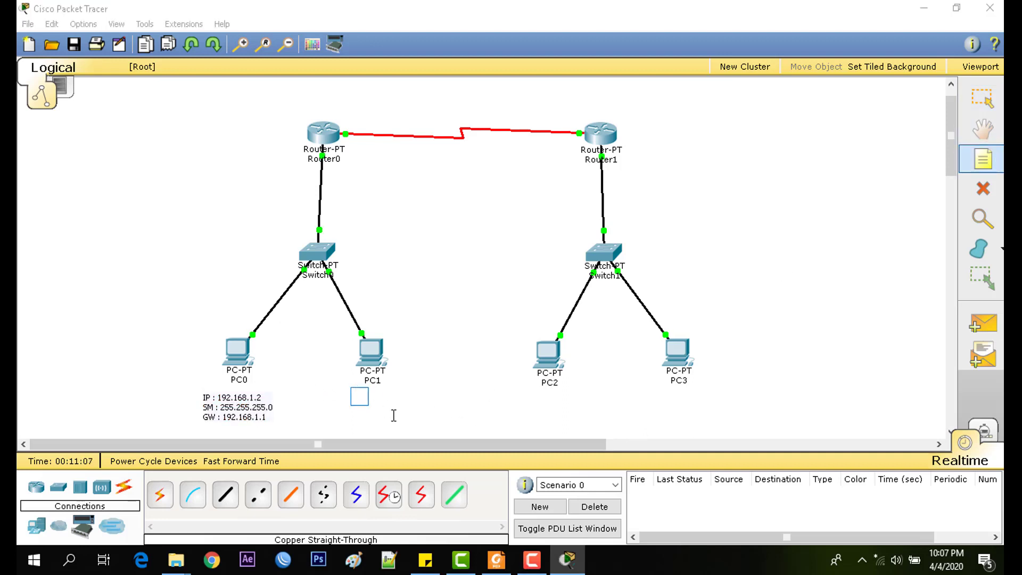
type("IP : ")
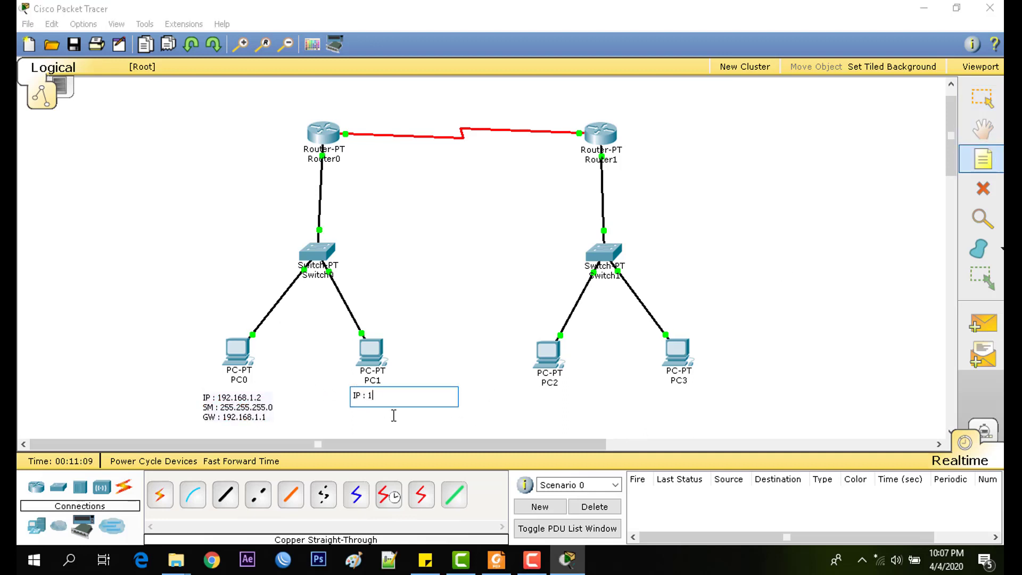
type("192.168.1.3")
key("Return")
type("SM :")
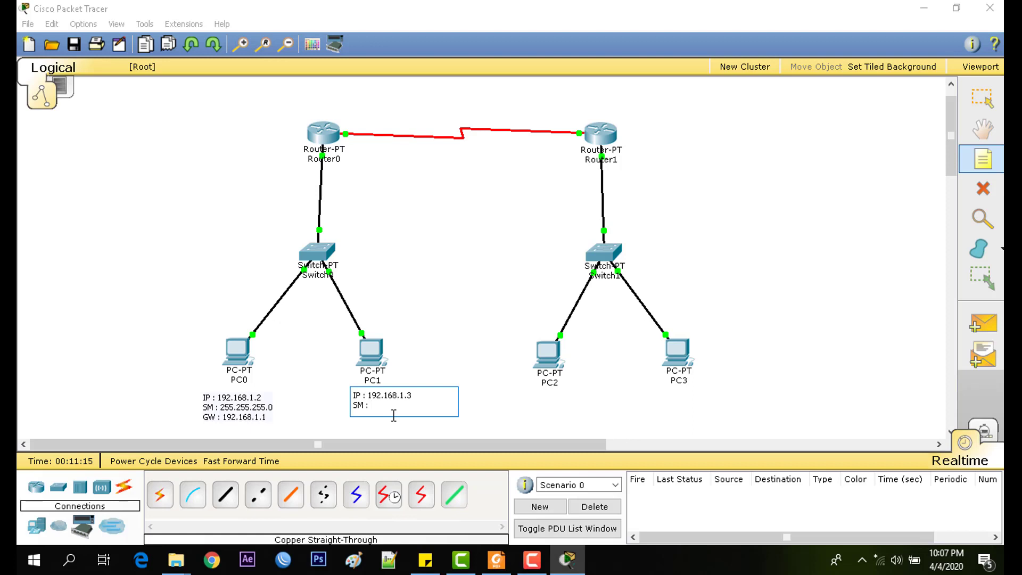
type(" 255.255.2")
type("55.255.0")
key("Return")
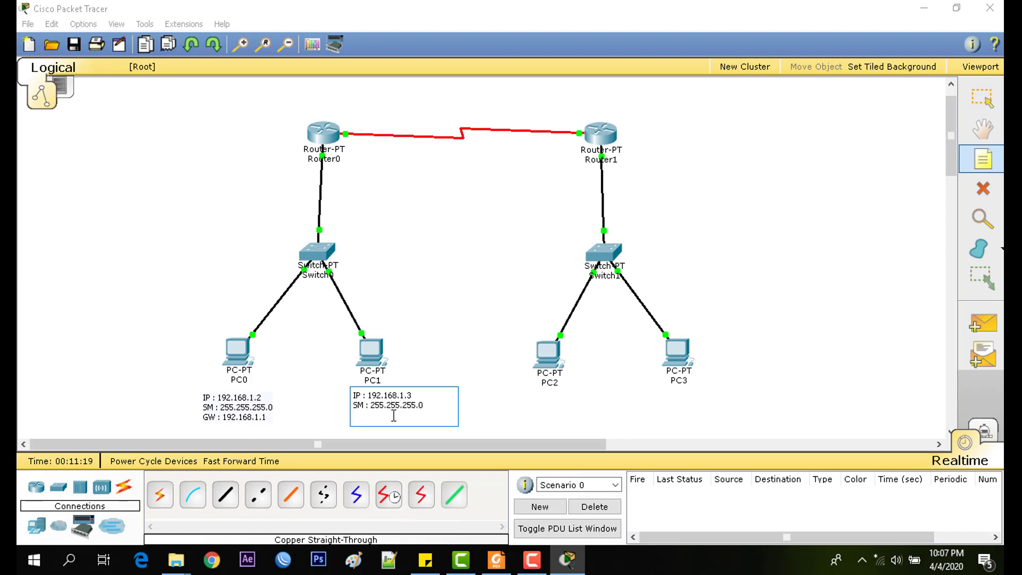
type("GW : 192.168.1.1")
left_click(432, 355)
left_click_drag(403, 398, 397, 400)
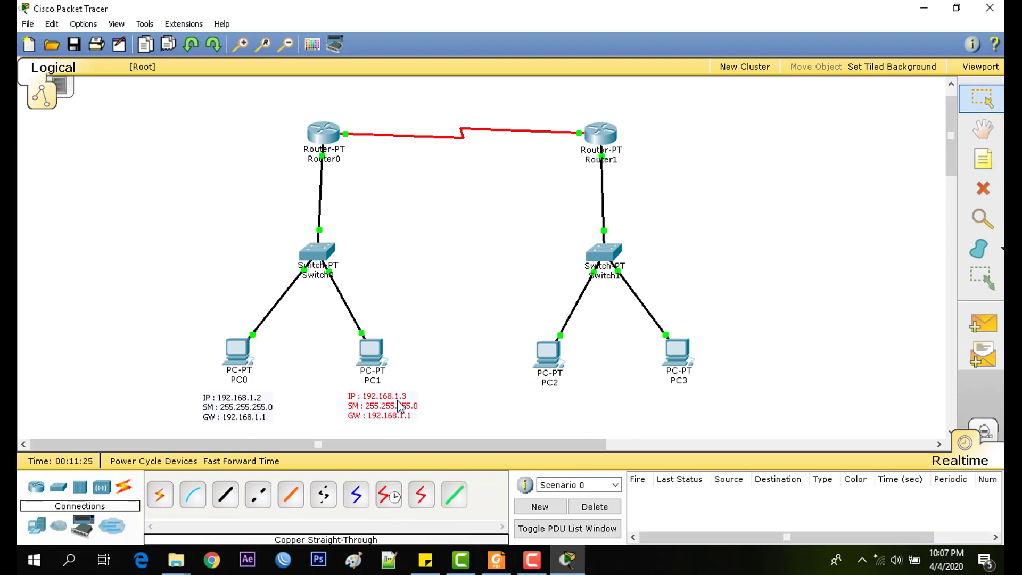
left_click(418, 388)
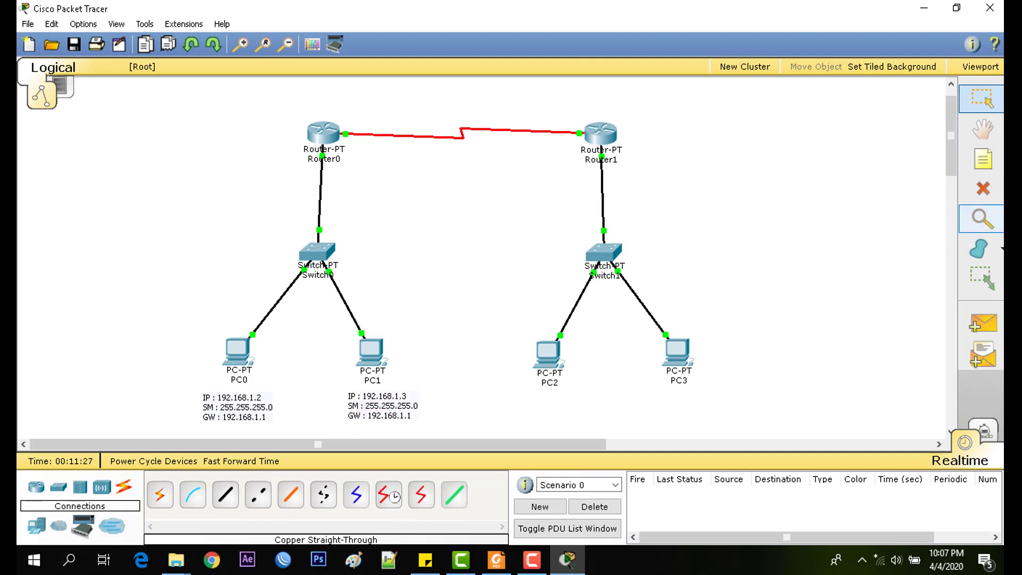
- Place a three-line note under PC2 reading "IP : 192.168.100.2", "SM : 255.255.255.0" and "GW : 192.168.100.1"
left_click(984, 159)
left_click(527, 400)
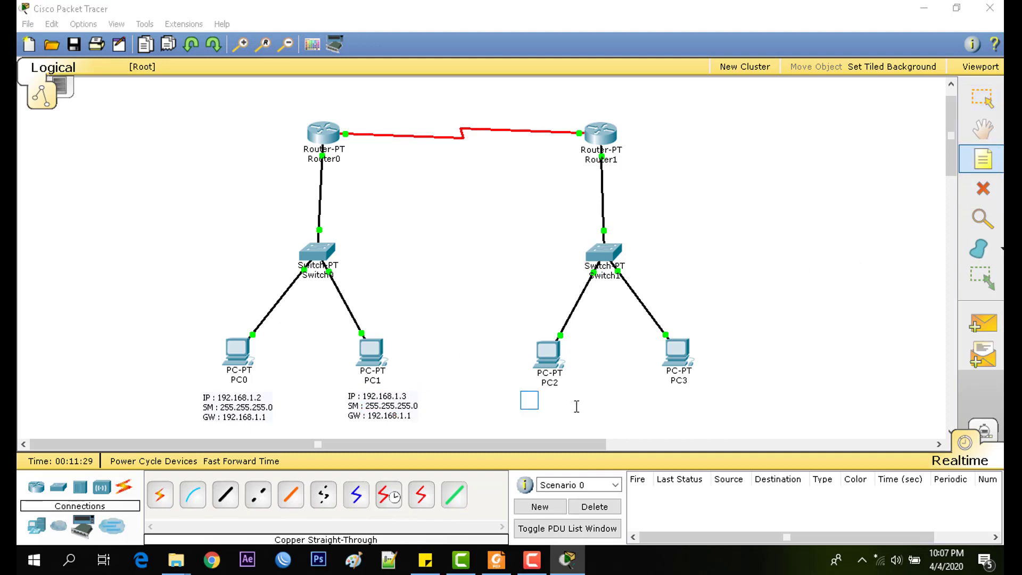
type("IP : ")
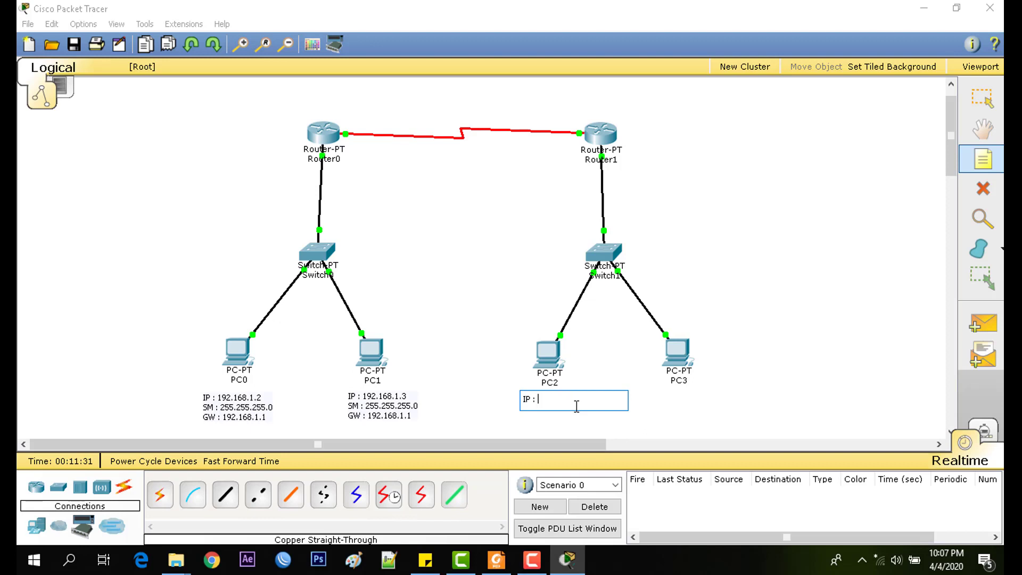
type("192.168.100.2")
key("Return")
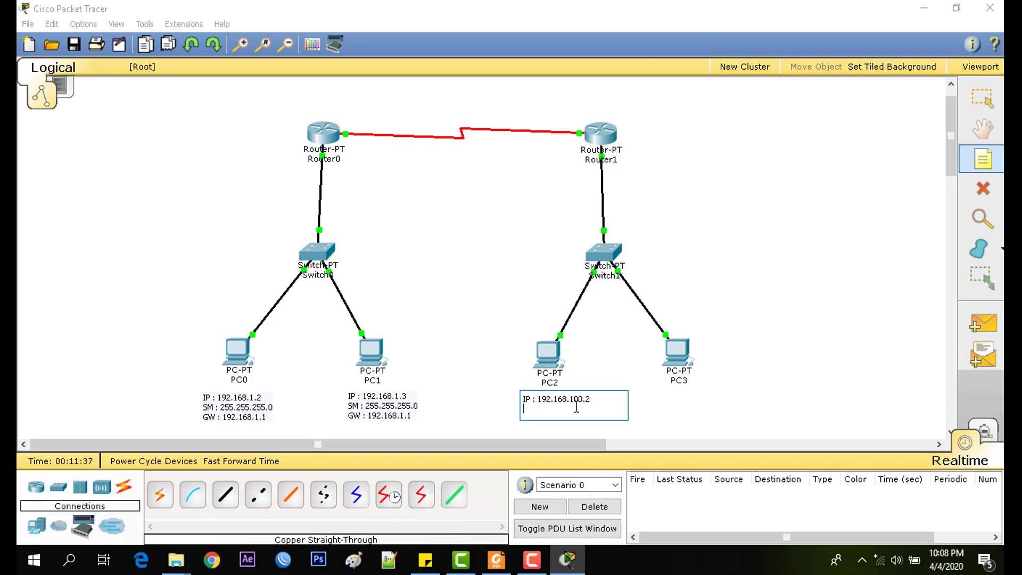
type("SM : 255.255.255.0")
key("Return")
type("G")
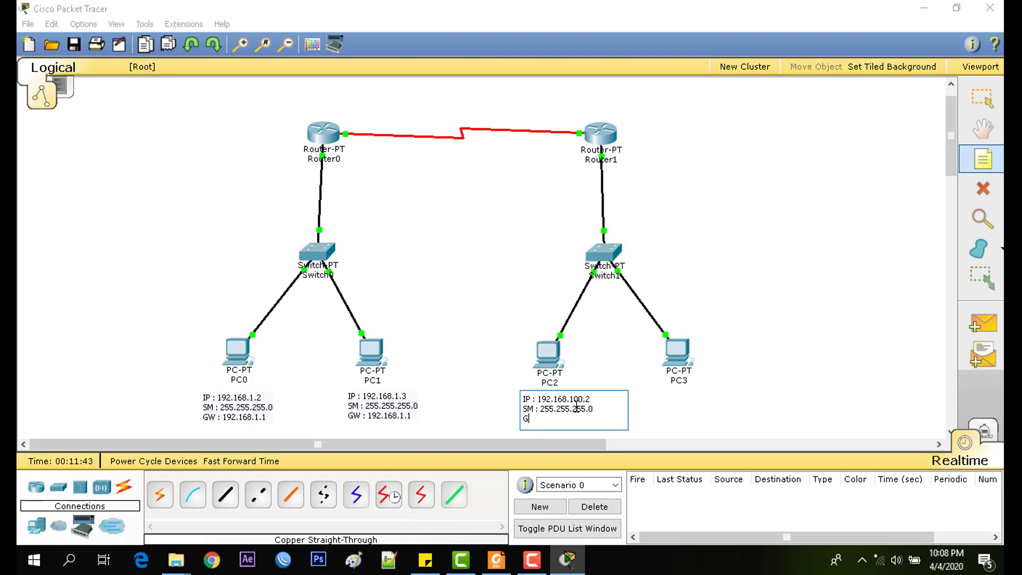
type("W : 192.168.100.1")
key("Escape")
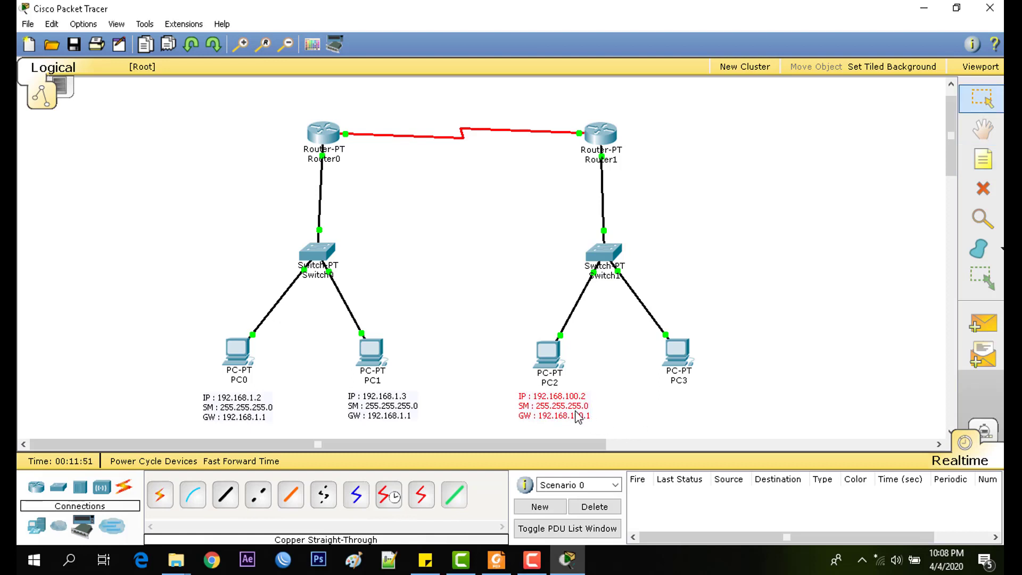
- Place a three-line note under PC3 reading "IP : 192.168.100.3", "SM : 255.255.255.0" and "GW : 192.168.100.1"
left_click(982, 159)
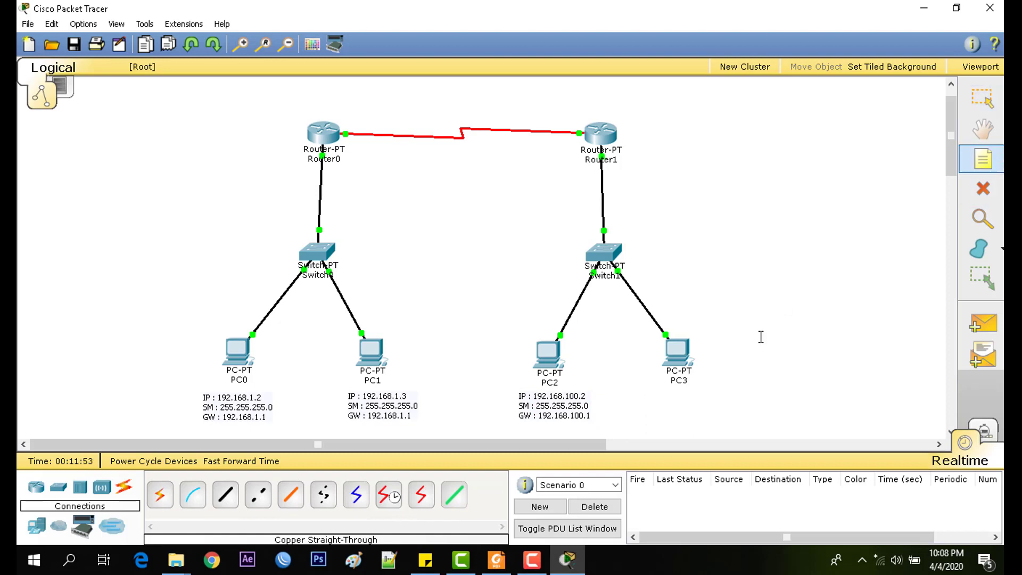
left_click(662, 399)
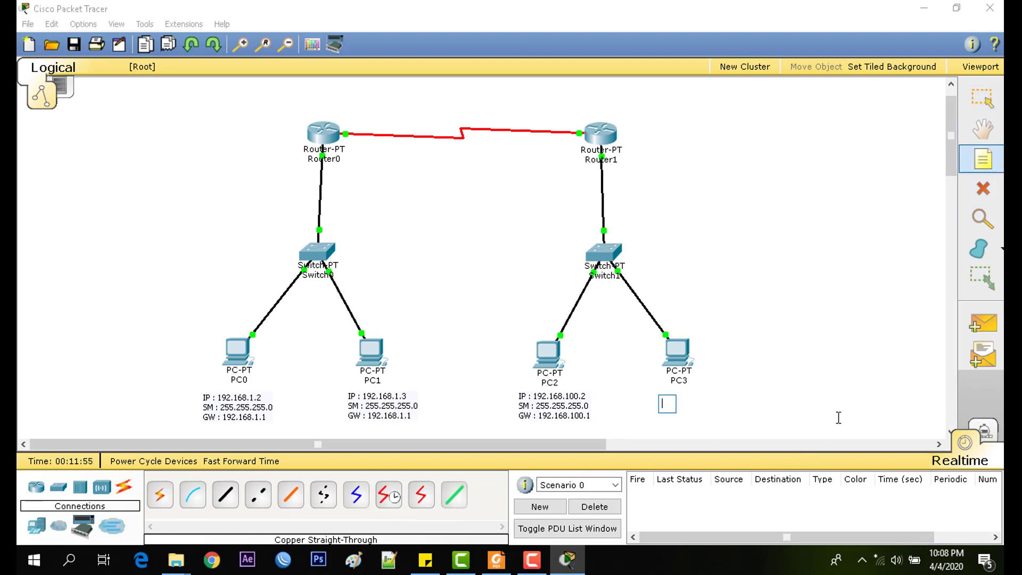
type("IP : 19")
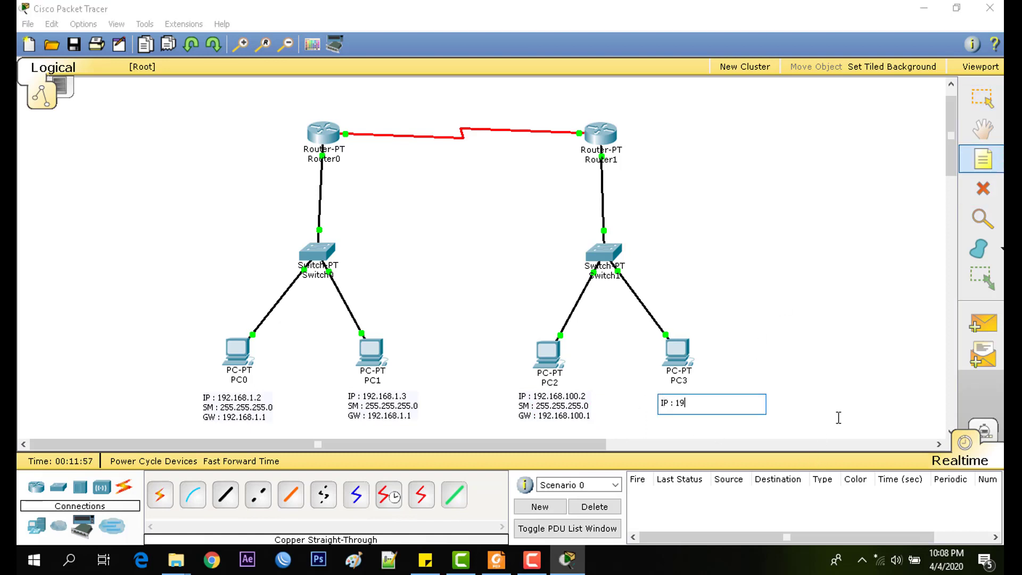
type("2.168.100.3")
key("Return")
type("SM : ")
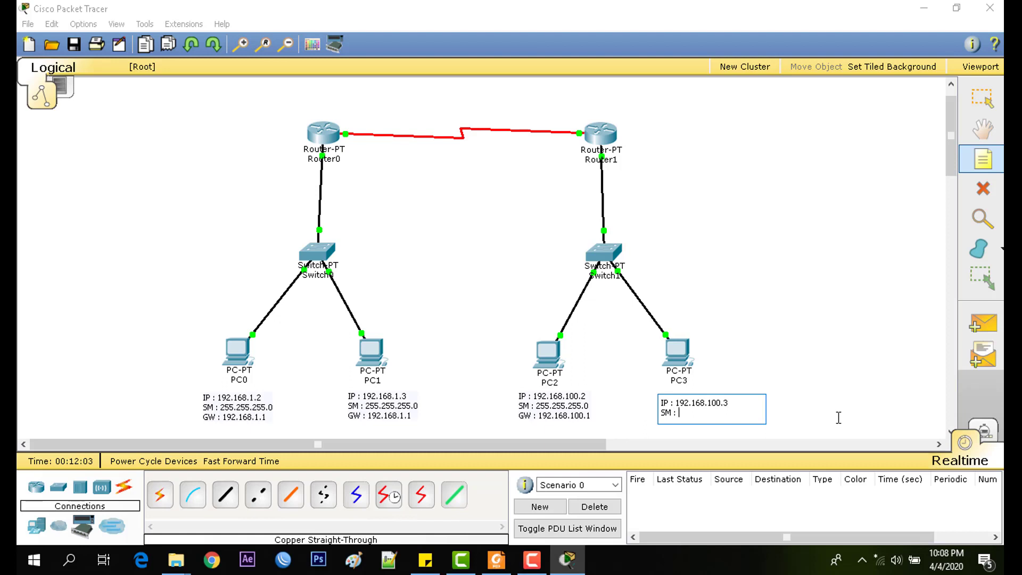
type("255.255.255.0")
key("Return")
type("GW ")
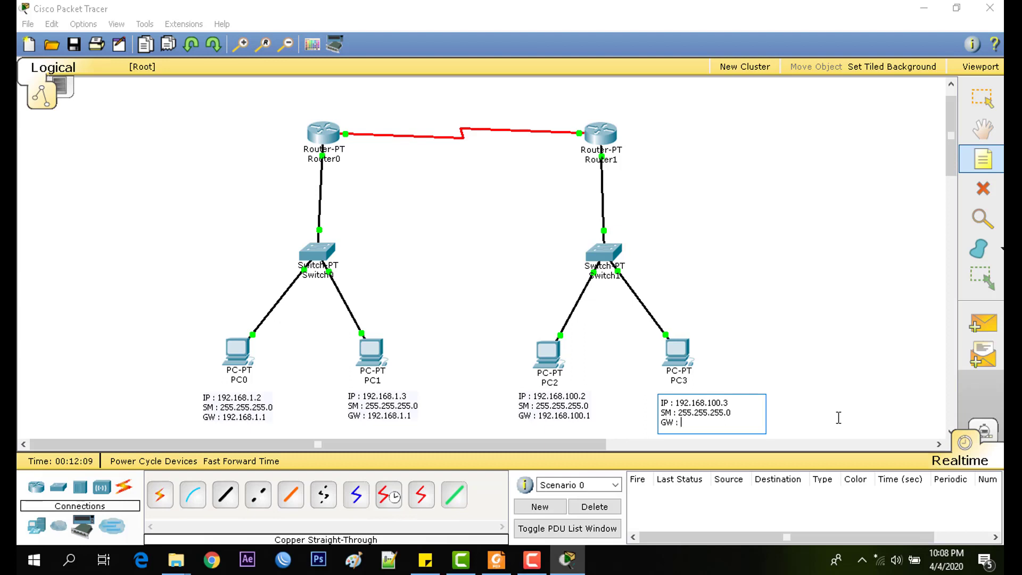
type(": 192.168.100.1")
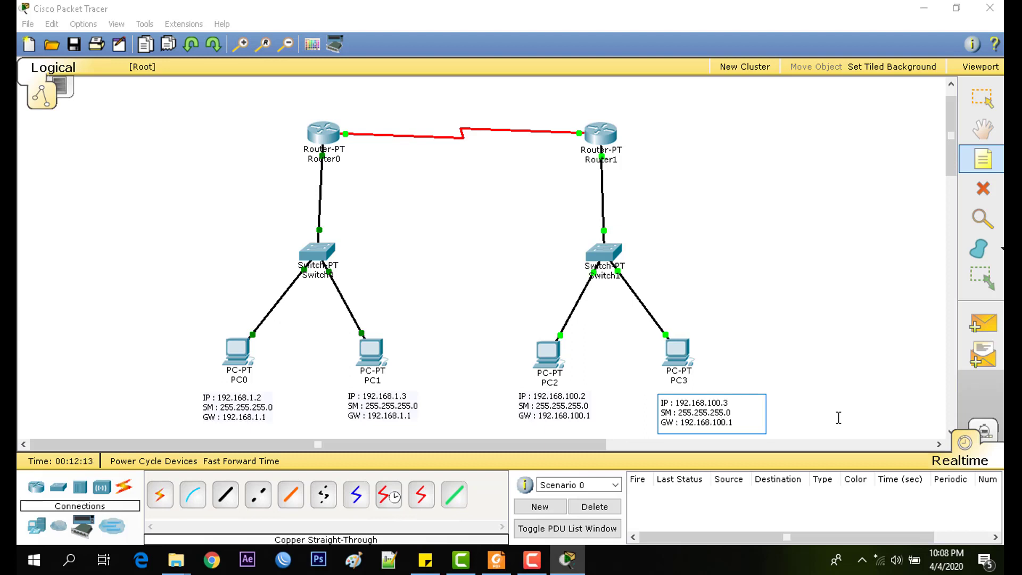
left_click(845, 395)
left_click_drag(696, 410, 691, 403)
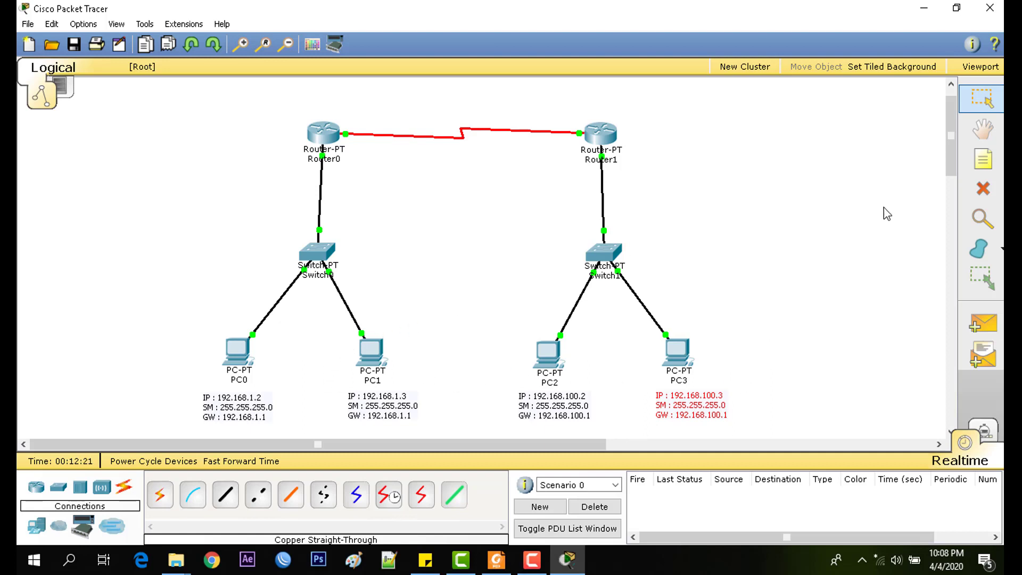
- Place a two-line note beside Router0's link to Switch0 reading "IP : 192.168.1.1" and "SM : 255.255.255.0"
left_click(982, 158)
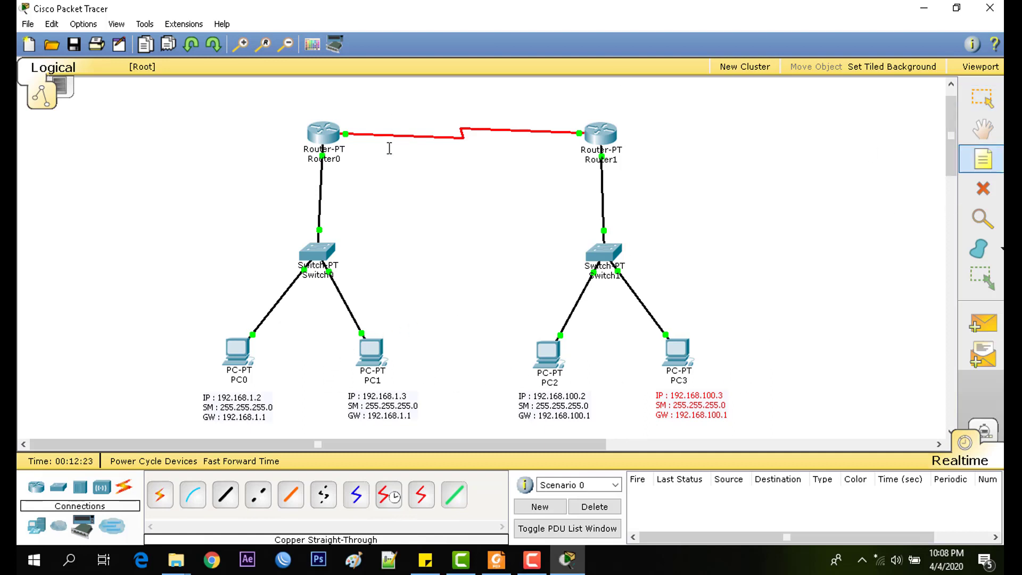
left_click(346, 177)
type("IP")
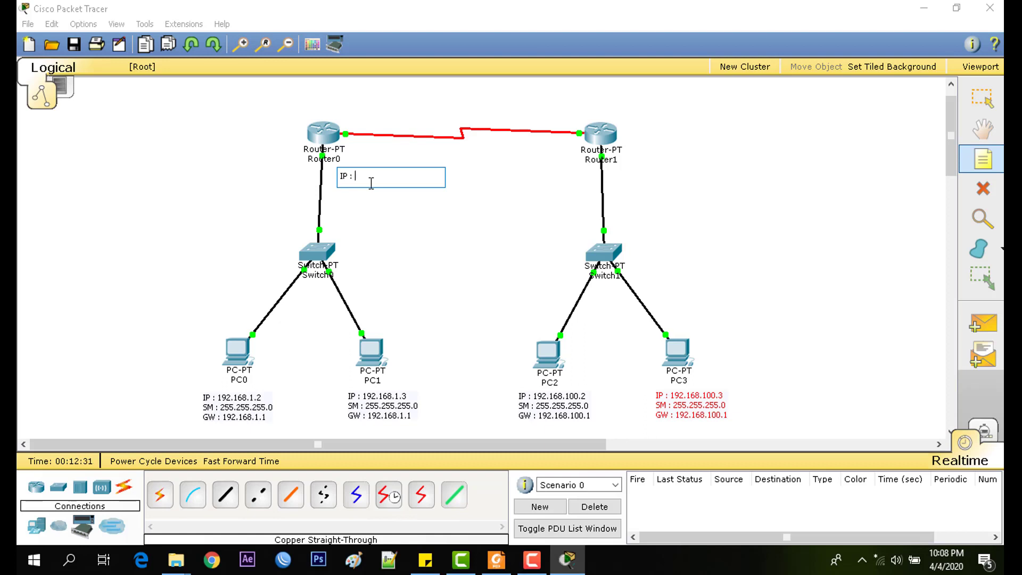
type(" : 192.168.1.1")
key("Return")
type("SM : 255.255.255")
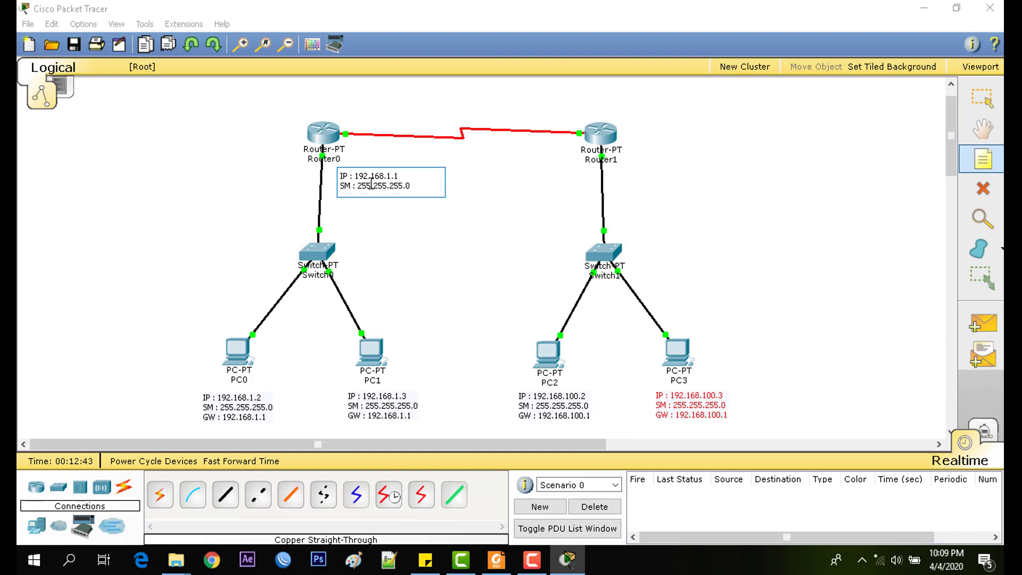
type(".0")
key("Escape")
left_click_drag(364, 186, 268, 179)
left_click(568, 183)
- Place a two-line note above Router0 for its serial link reading "IP : 172.16.1.1" and "SM : 255.255.255.252"
left_click(983, 159)
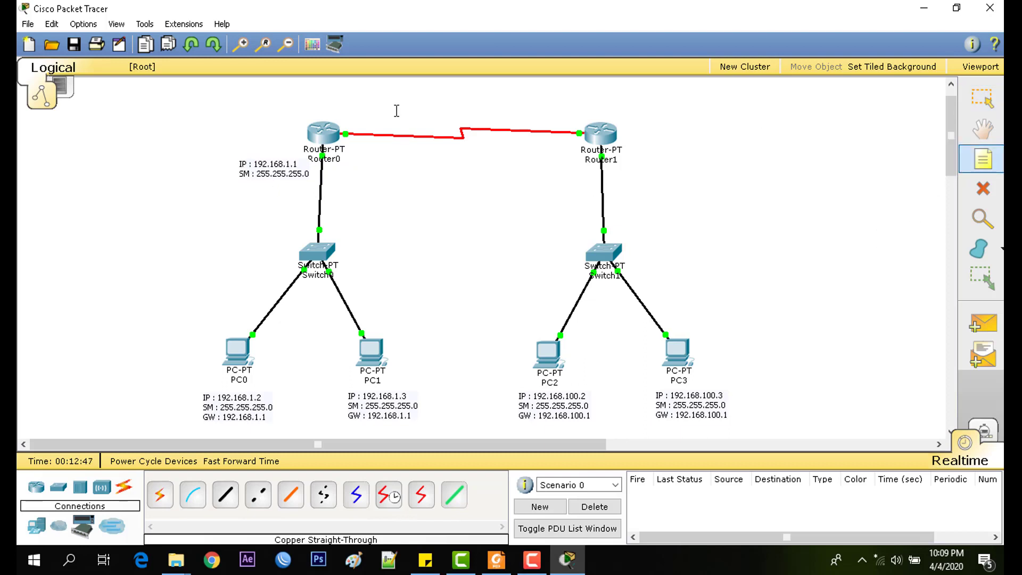
left_click(331, 94)
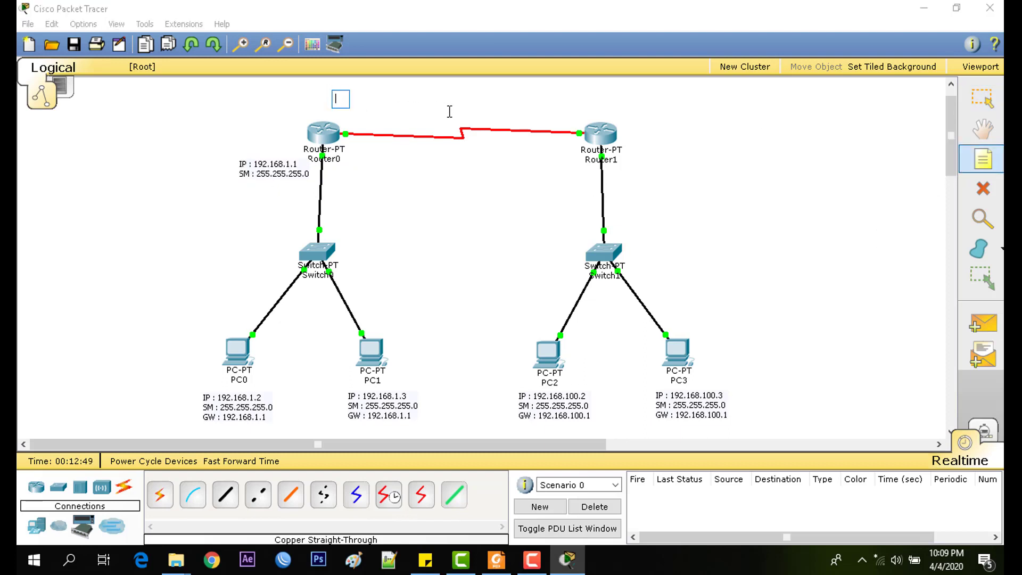
type("IP :")
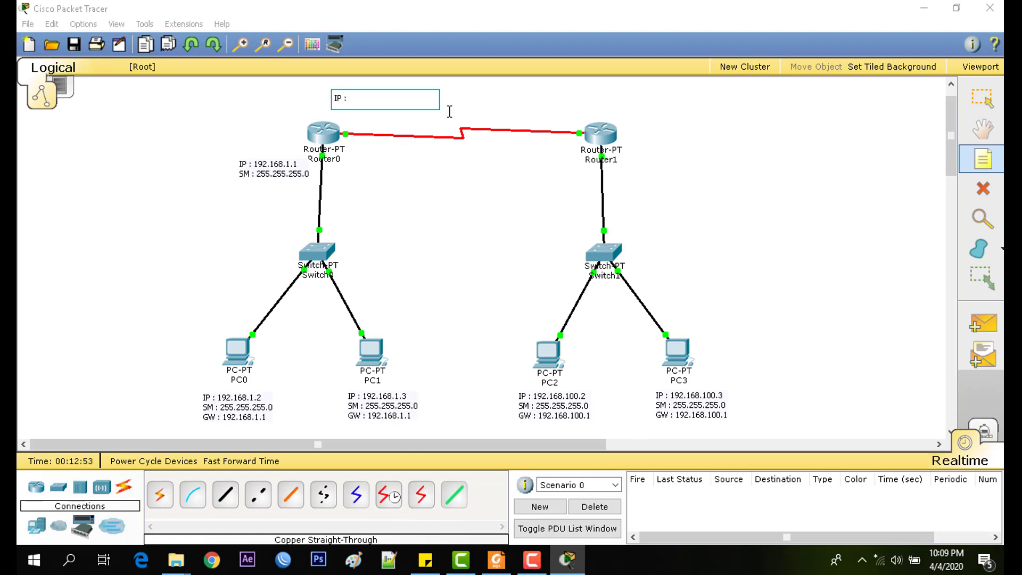
type(" 192.1")
type("68")
key("BackSpace")
key("BackSpace")
key("BackSpace")
key("BackSpace")
key("BackSpace")
type("72.16.1.1")
key("Return")
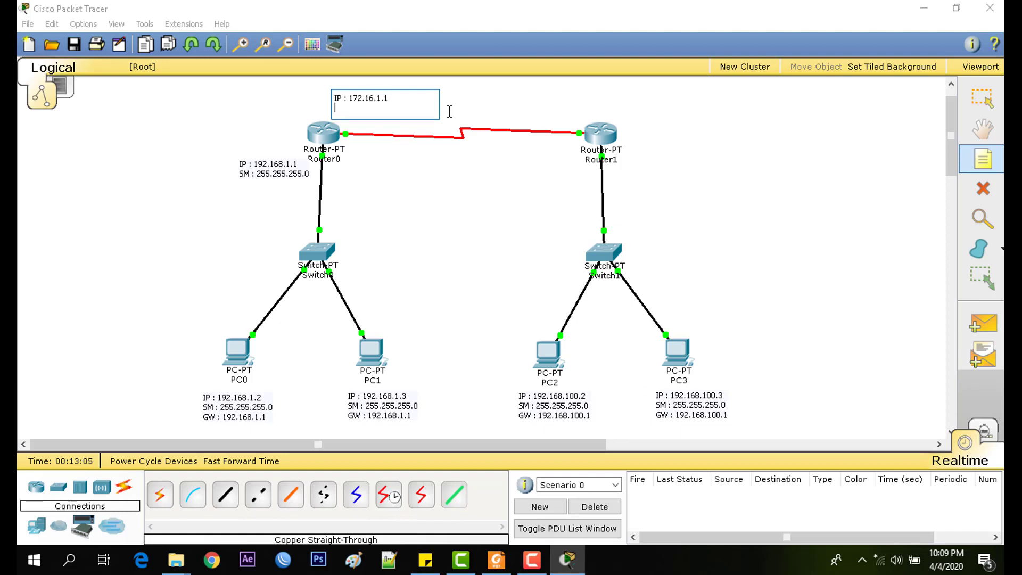
type("SM : 255.255.255.25")
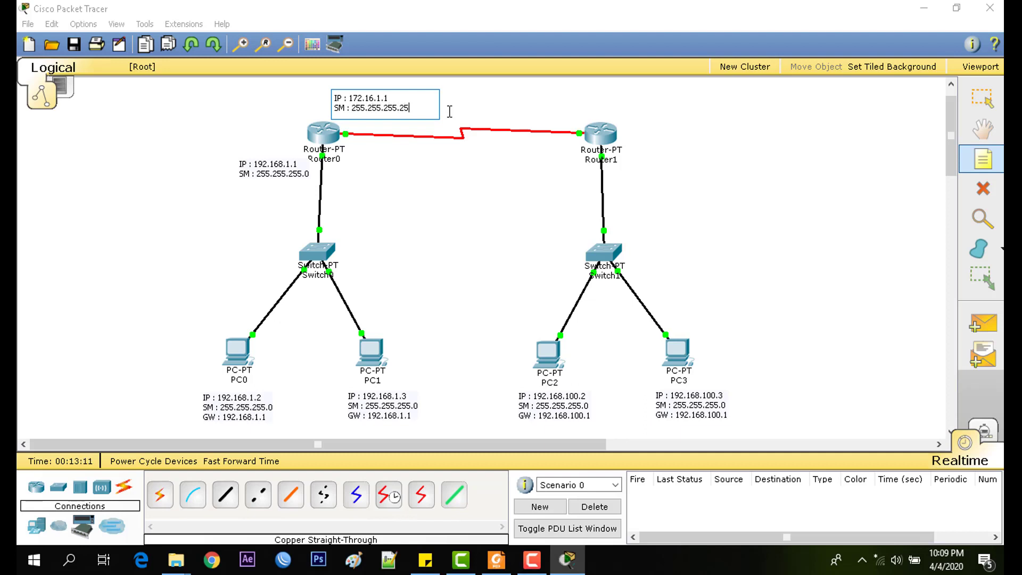
type("2")
key("Escape")
- Place a two-line note beside Router1's link to Switch1 reading "IP : 192.168.100.1" and "SM : 255.255.255.0"
left_click(974, 159)
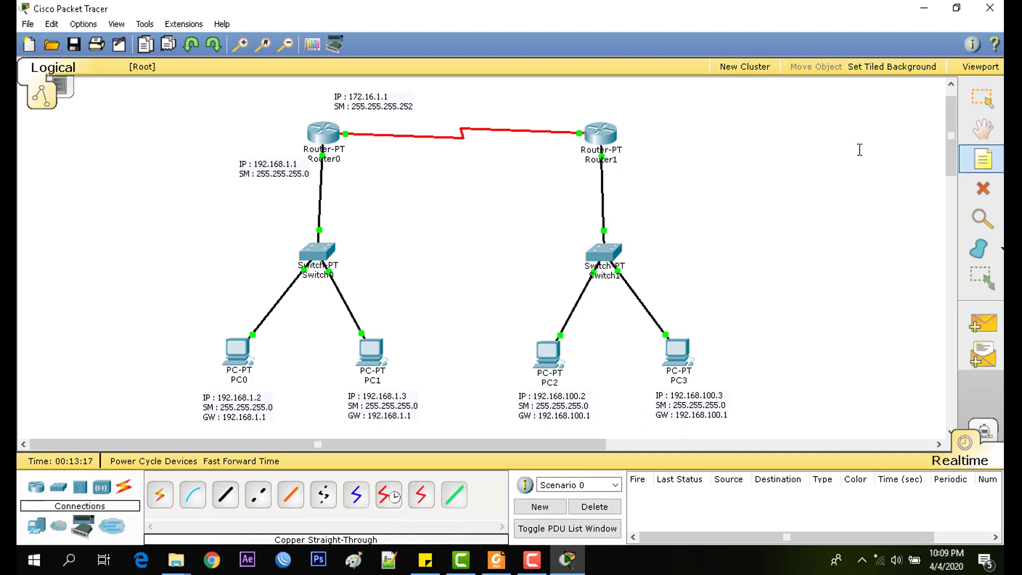
left_click(626, 173)
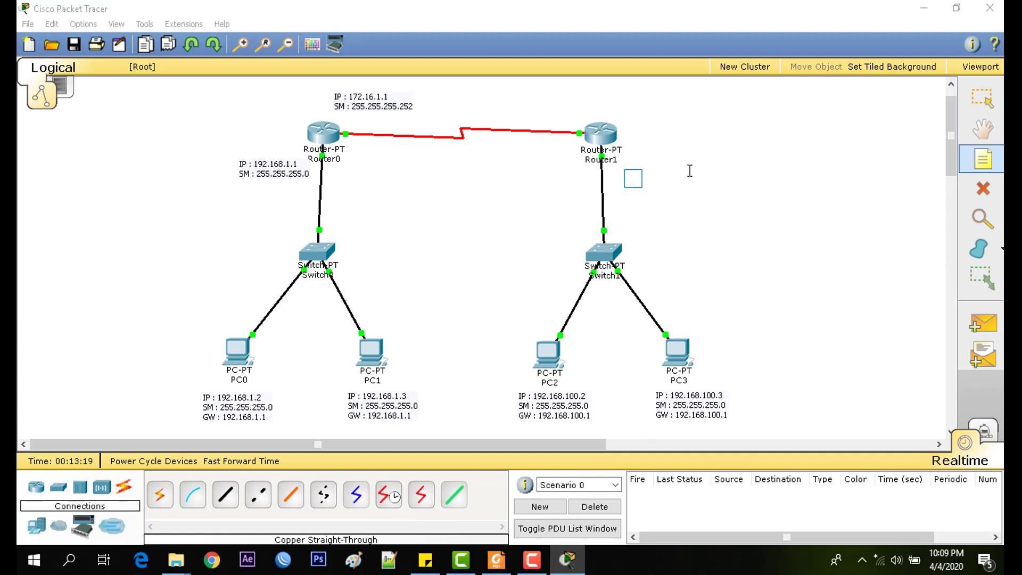
type("IP : 192.168")
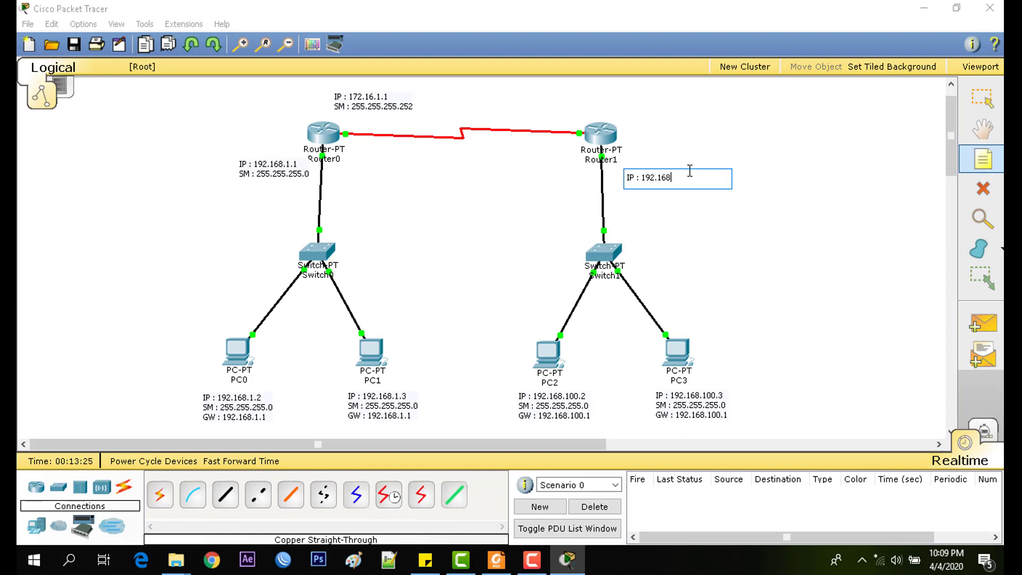
type(".100.1")
key("Return")
type("SM : 255.255.")
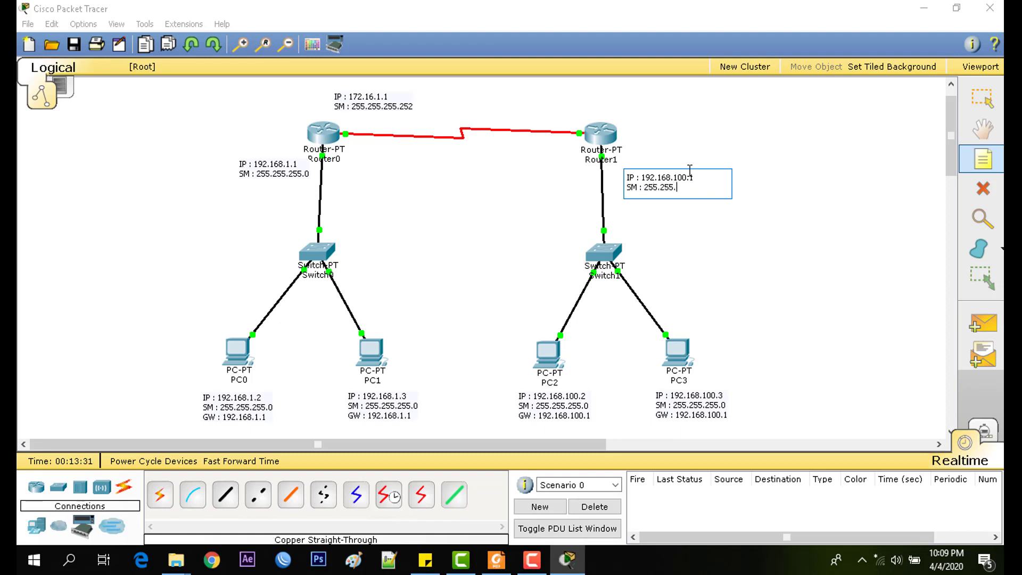
type("255.0")
key("Escape")
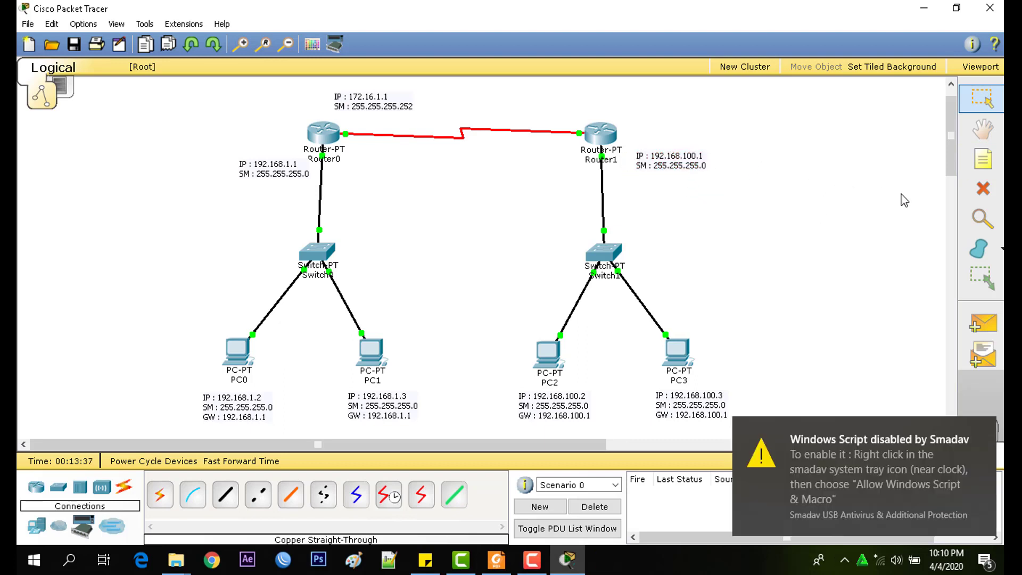
- Place a two-line note above Router1 for its serial link reading "IP : 172.16.1.2" and "SM : 255.255.255.252"
left_click(989, 163)
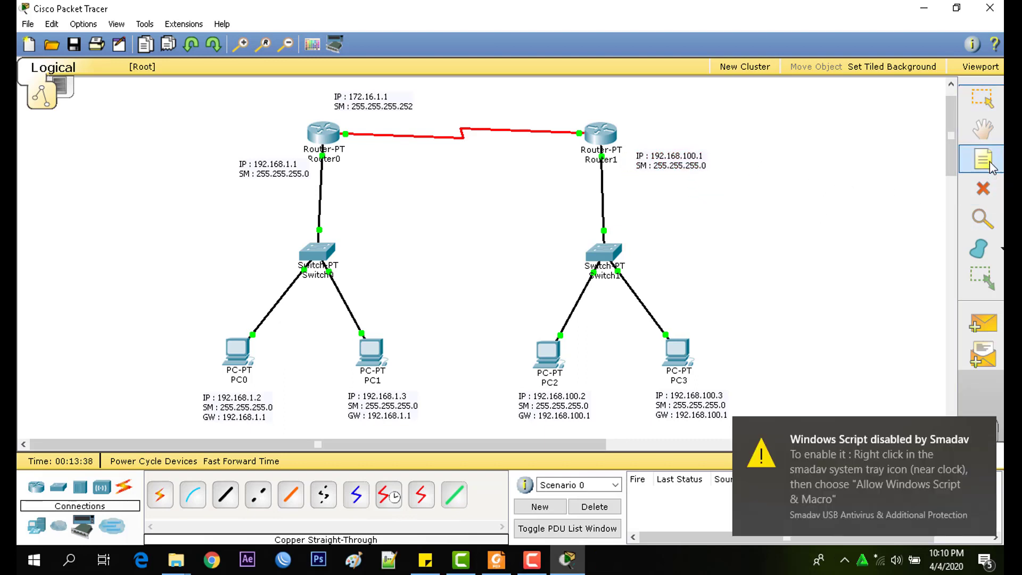
left_click(602, 98)
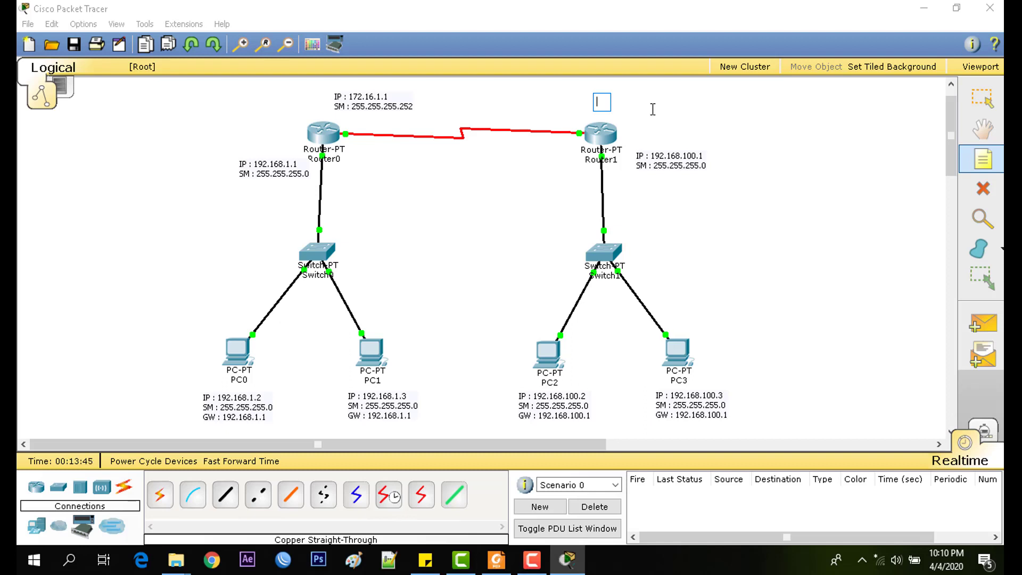
type("IP")
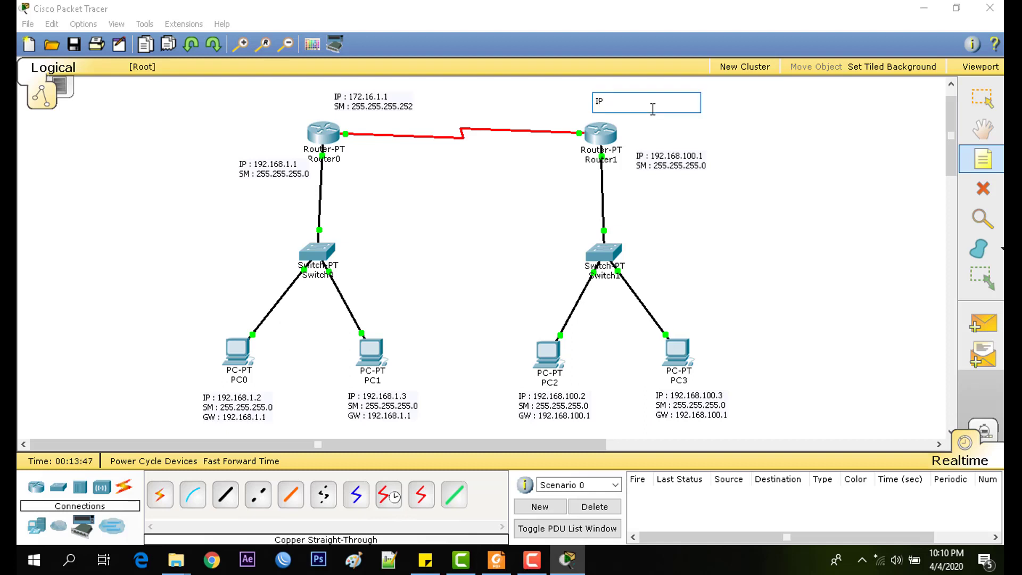
type(" : 172.16.1.2")
key("Return")
type("SM : 255")
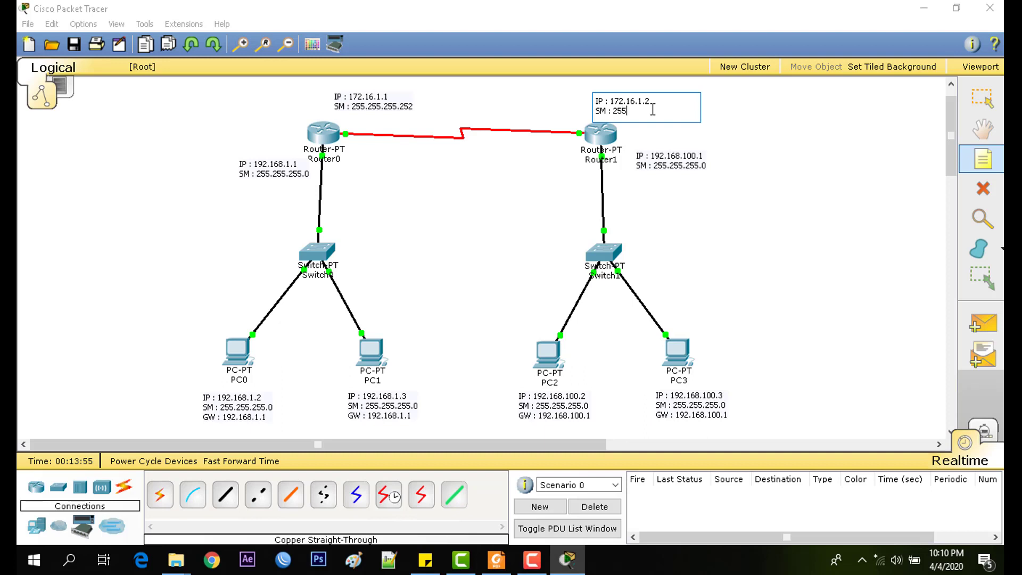
type(".255.255.252")
left_click(739, 126)
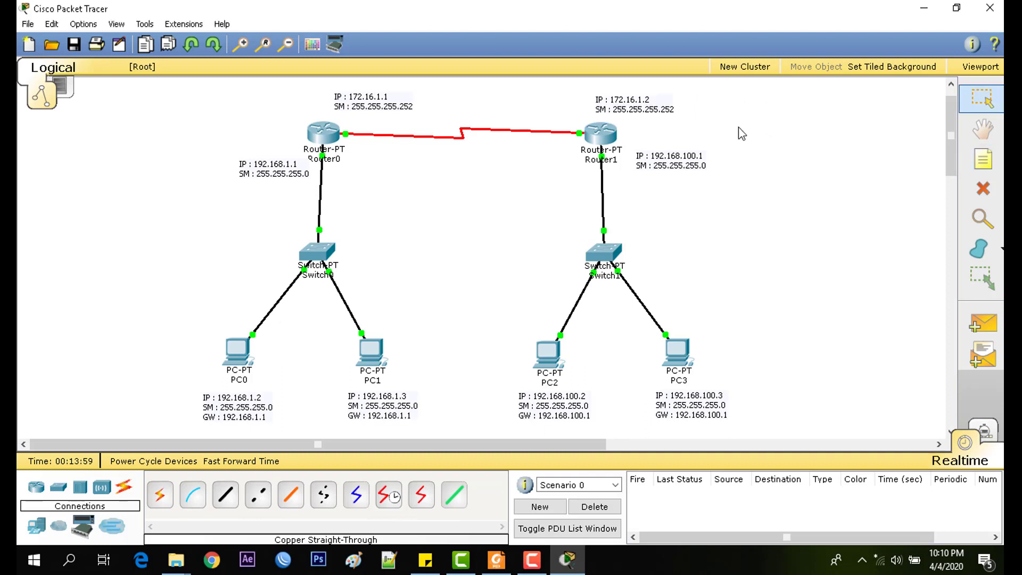
mouse_move(663, 111)
left_mouse_down()
mouse_move(638, 116)
mouse_move(655, 111)
left_mouse_up()
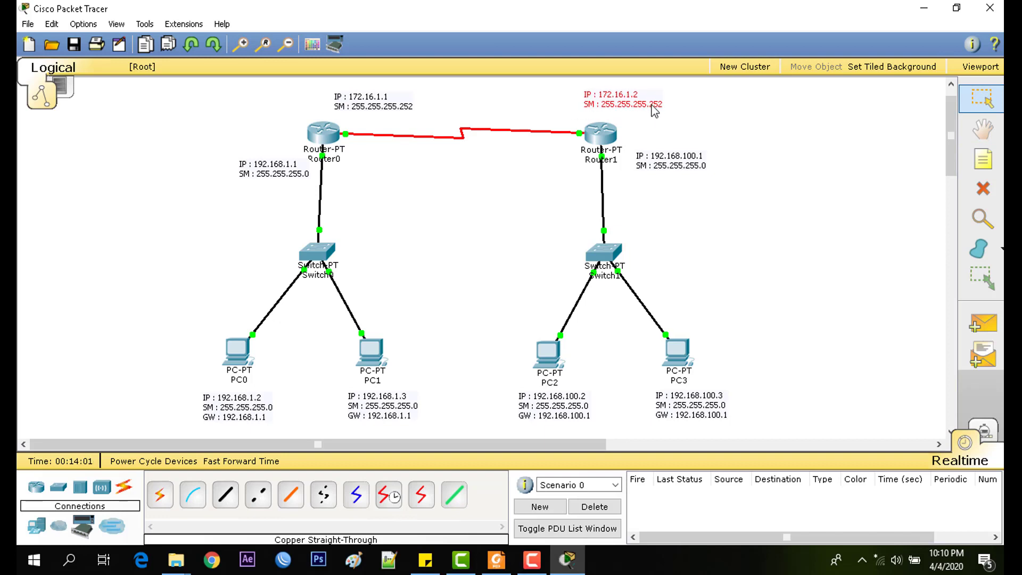
left_click(859, 124)
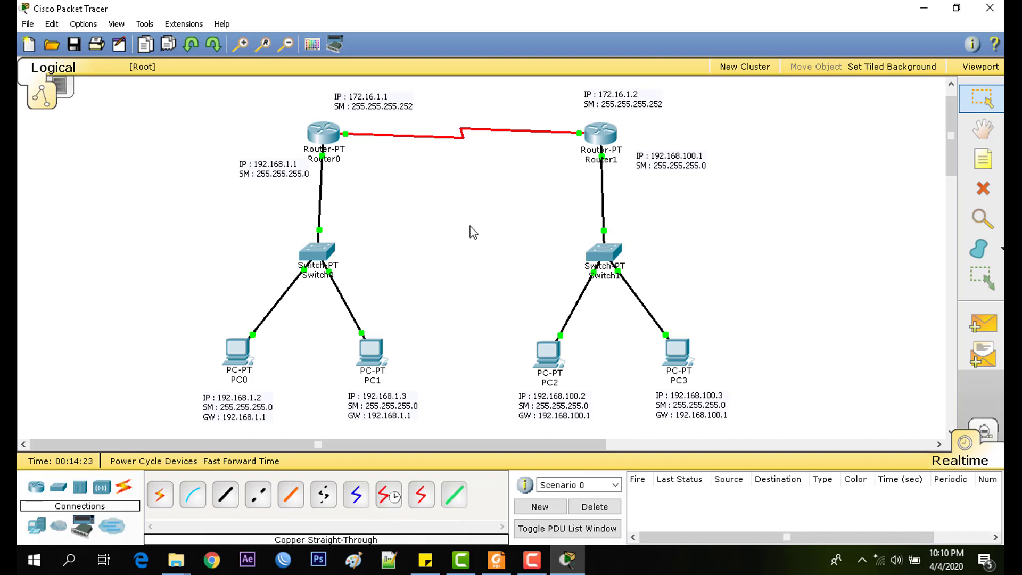
- Shift Router0's 192.168.1.1 note slightly down and away from the router's name
left_click(271, 180)
left_click_drag(271, 175, 265, 179)
left_click(509, 181)
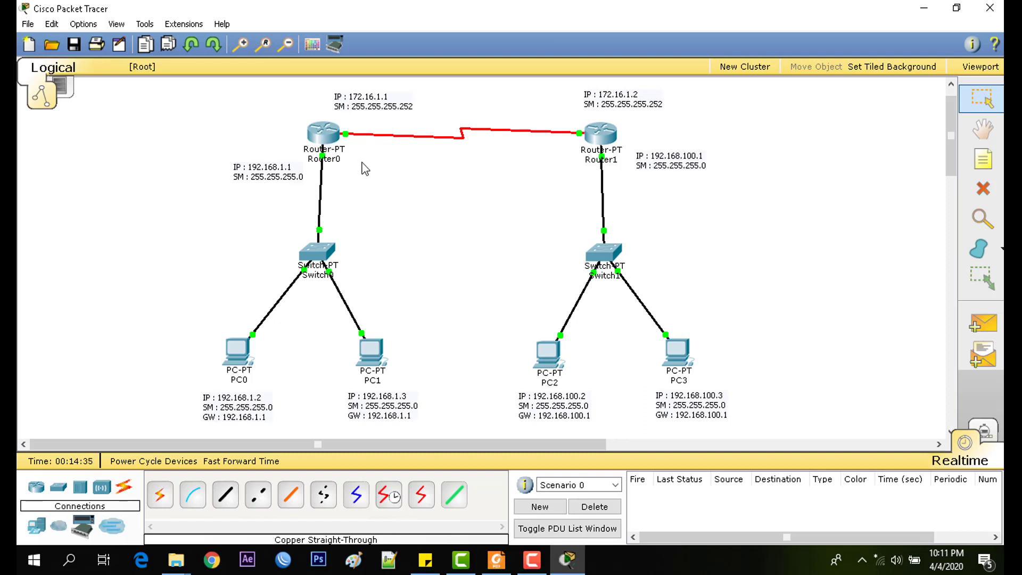
left_click(341, 137)
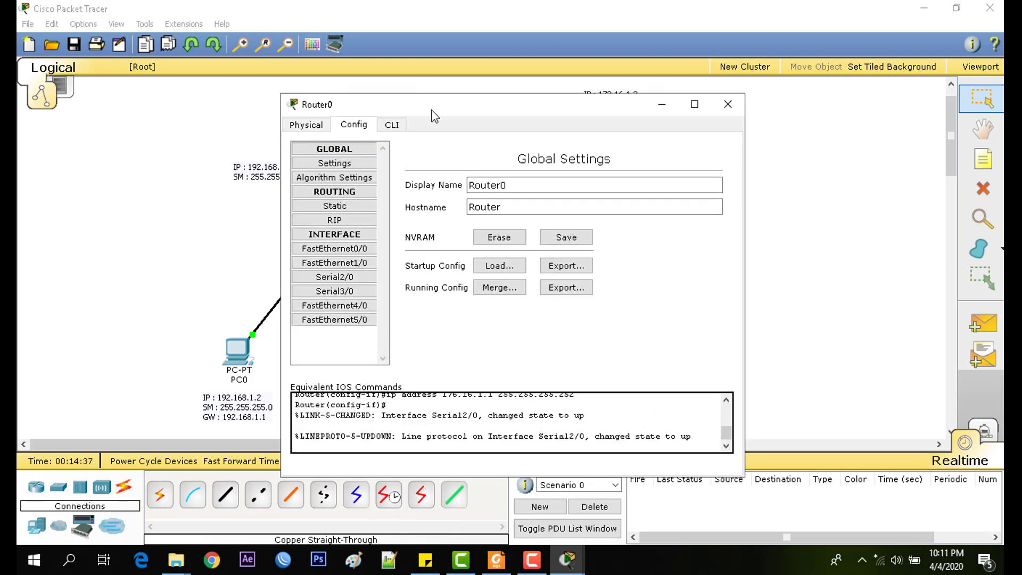
left_click_drag(433, 106, 632, 120)
left_click(772, 104)
left_click(329, 133)
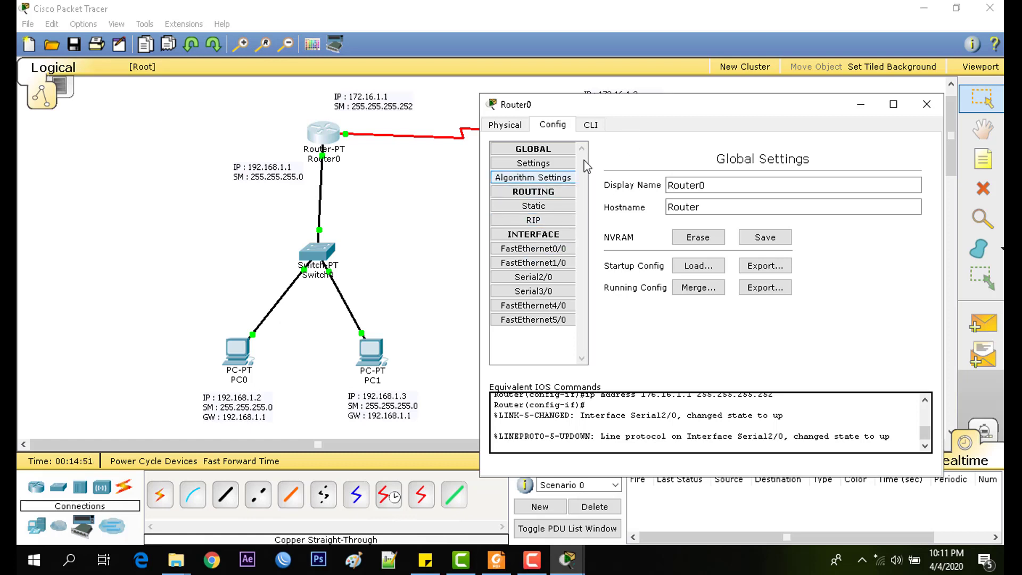
left_click(546, 223)
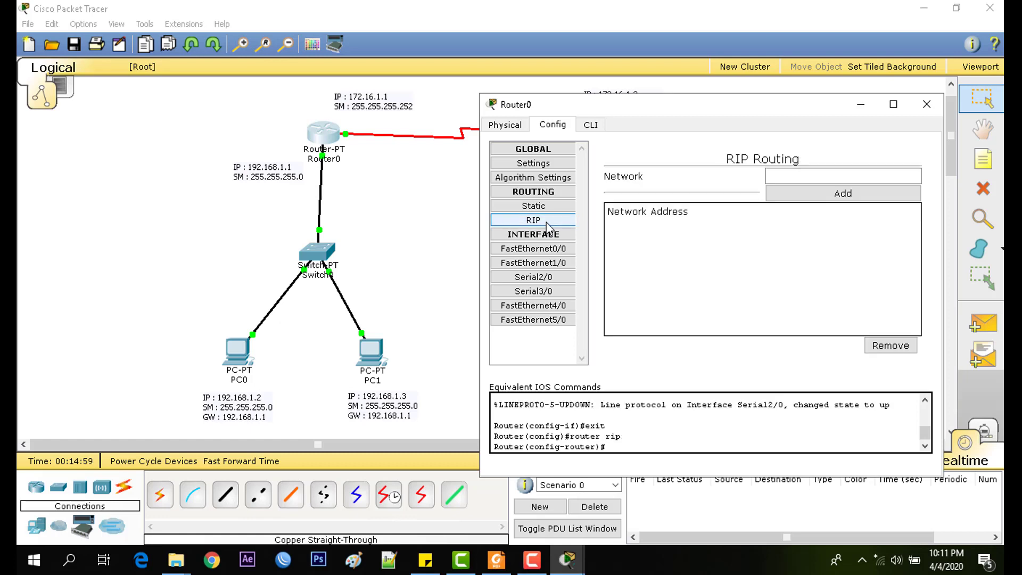
left_click_drag(650, 111, 607, 99)
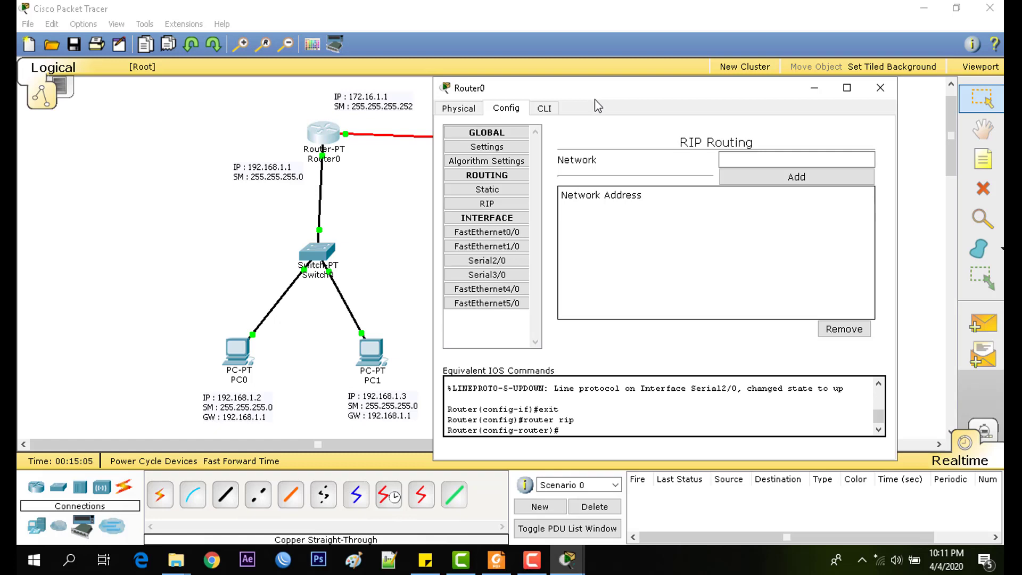
left_click_drag(596, 98, 633, 98)
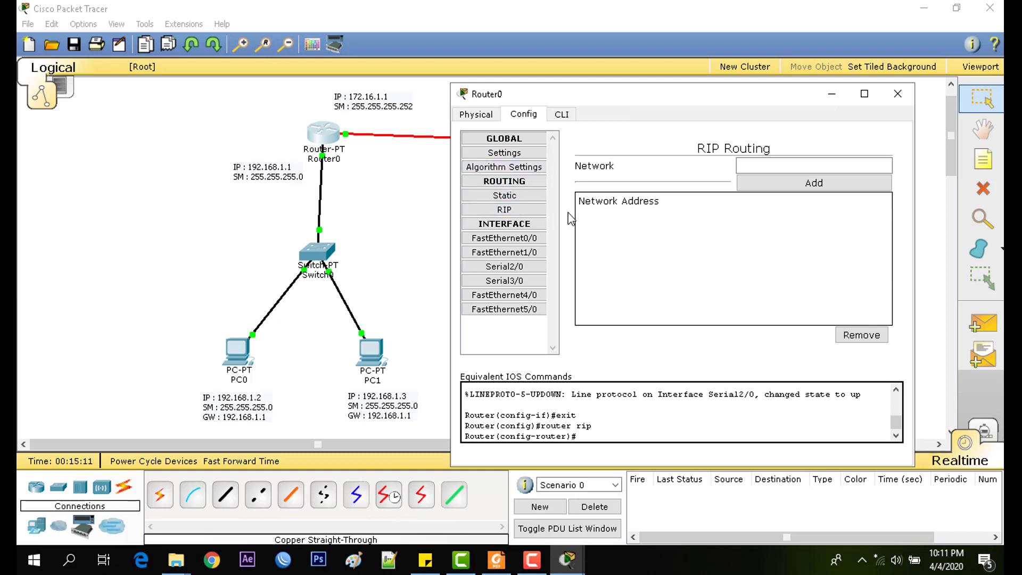
mouse_move(620, 99)
left_mouse_down()
mouse_move(611, 166)
mouse_move(623, 109)
left_mouse_up()
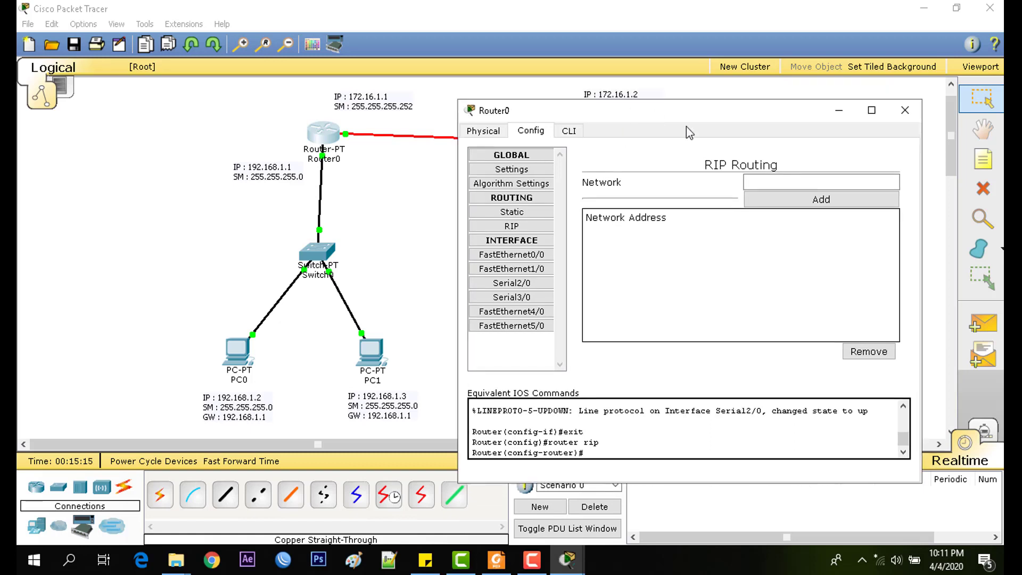
left_click(801, 183)
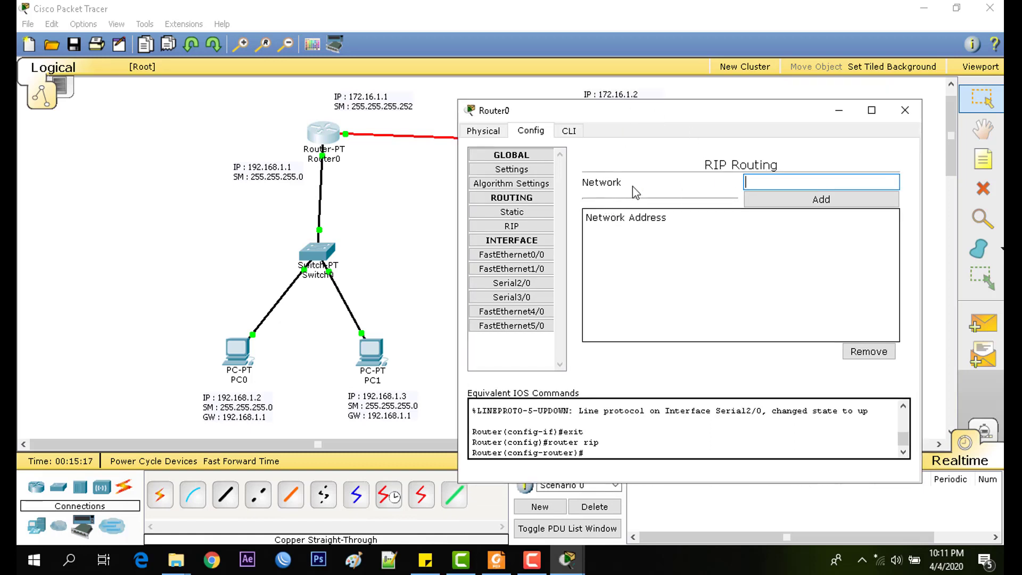
left_click_drag(663, 115, 688, 160)
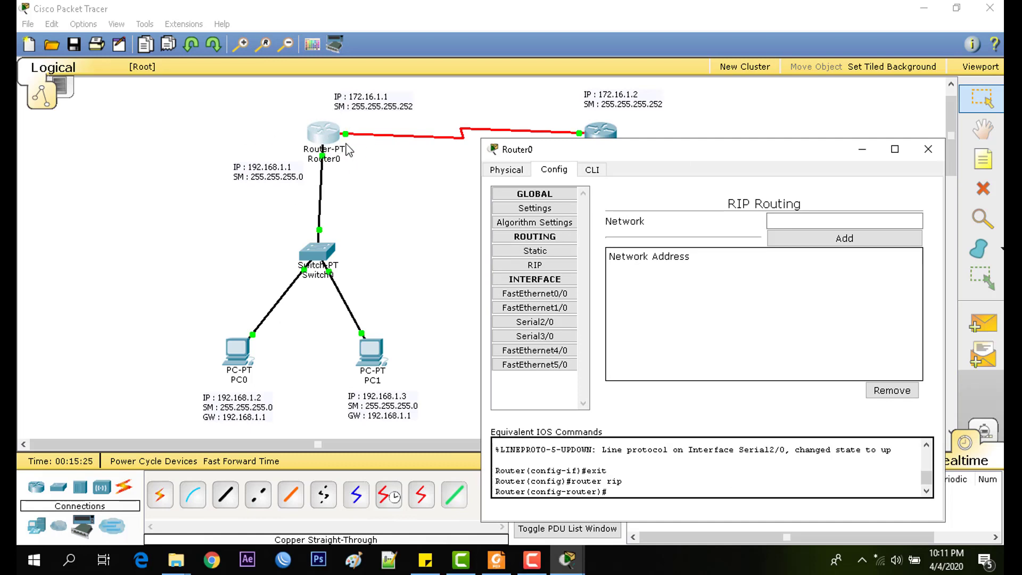
left_click_drag(686, 155, 716, 167)
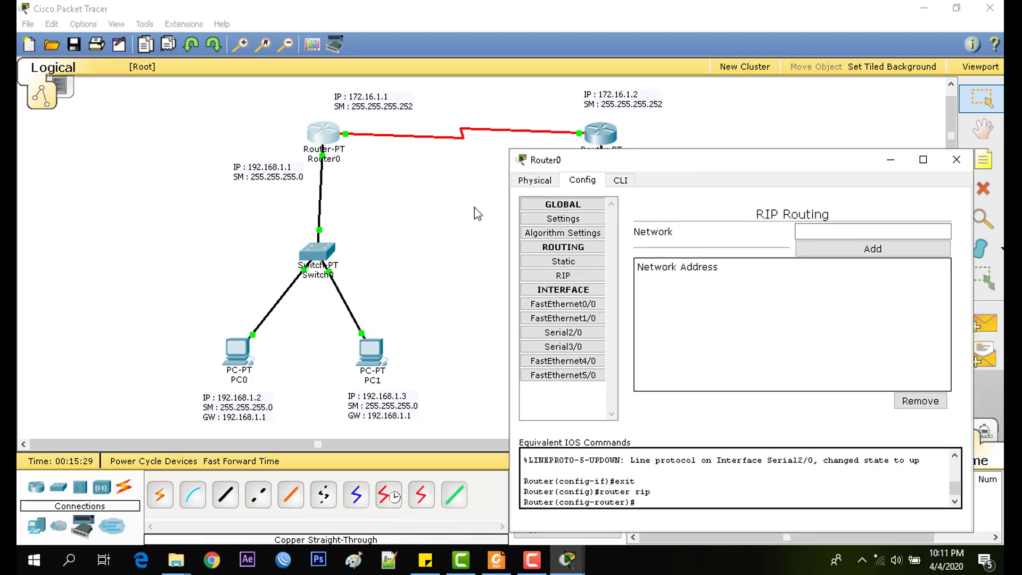
left_click(956, 160)
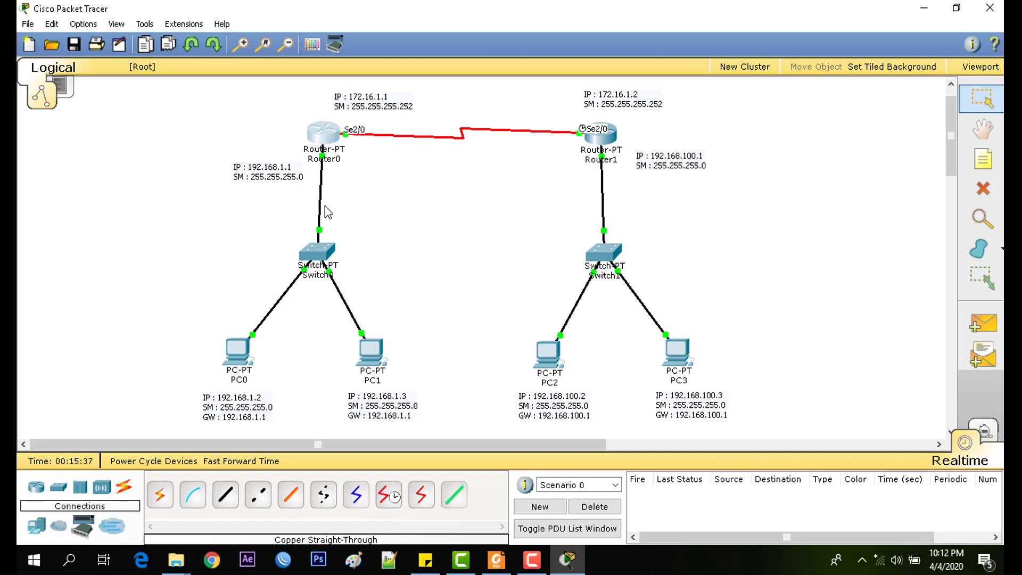
- Place a note beside the link between Router0 and Switch0 reading "NETWORK : 192.168.1.0"
left_click(999, 158)
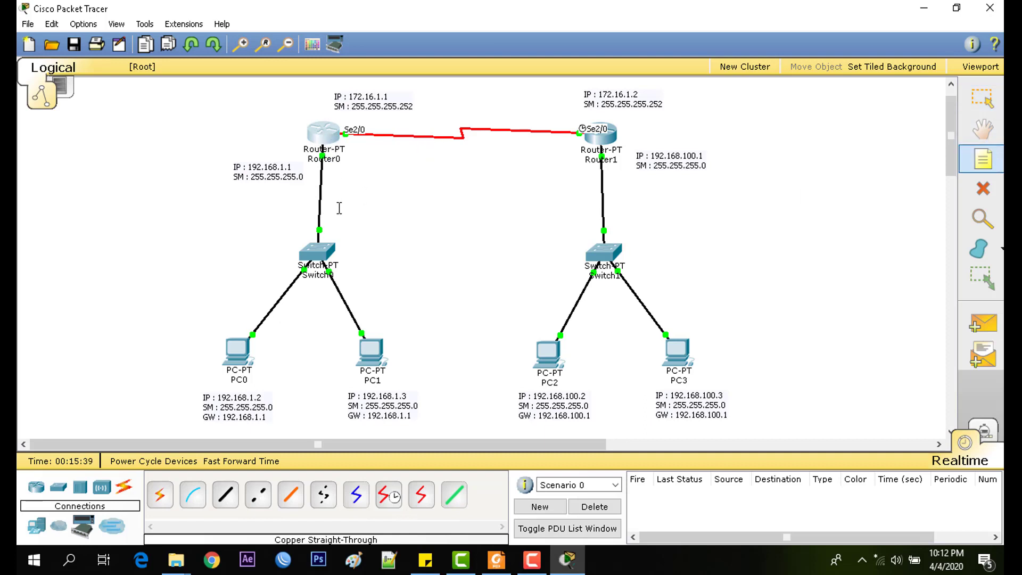
left_click(329, 216)
type("N")
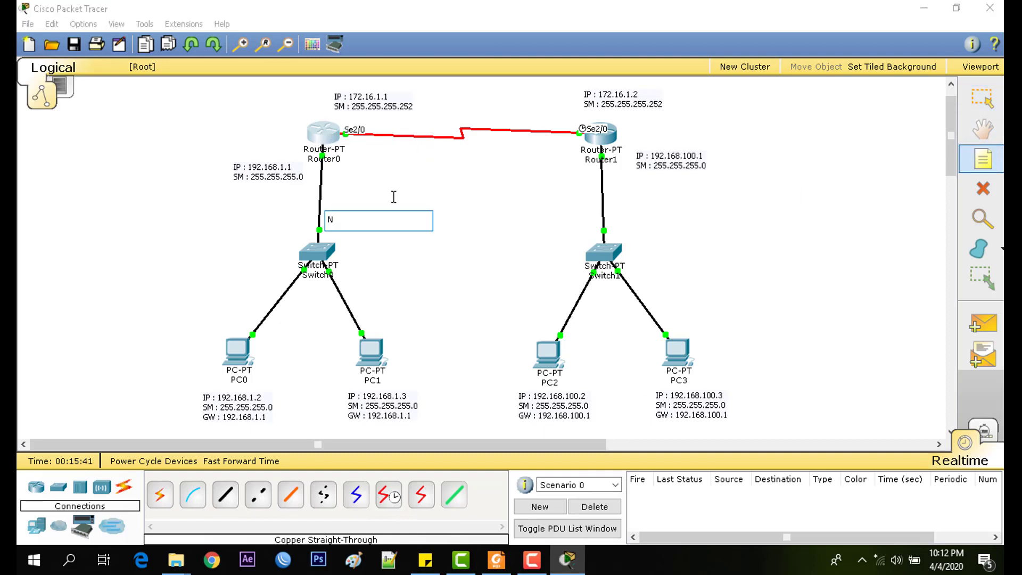
type("ETWORK : ")
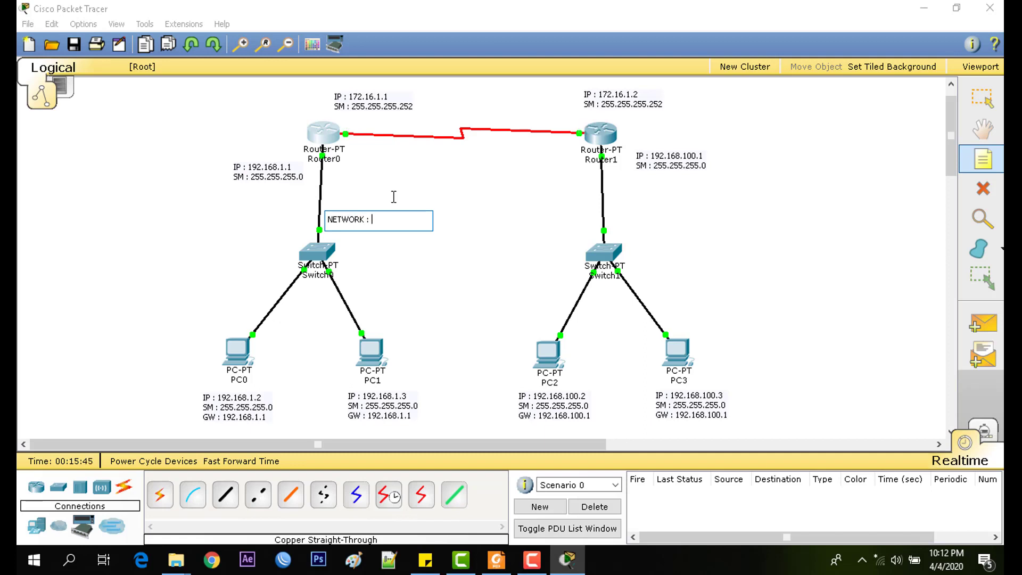
type("192.168.1.0")
key("Return")
key("Escape")
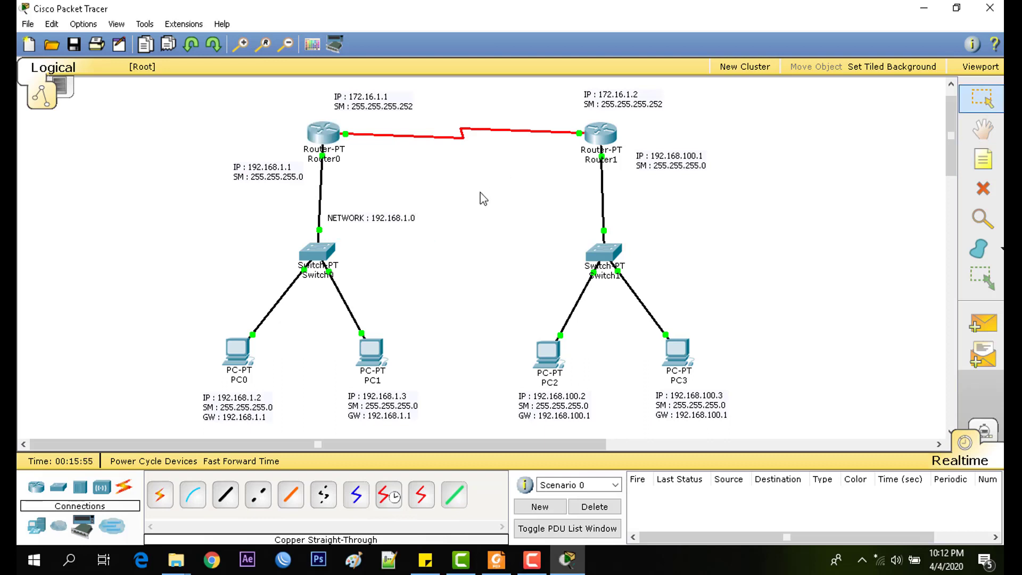
- Place a note beside the link between Router1 and Switch1 reading "NETWORK : 192.168.100.0"
left_click(973, 160)
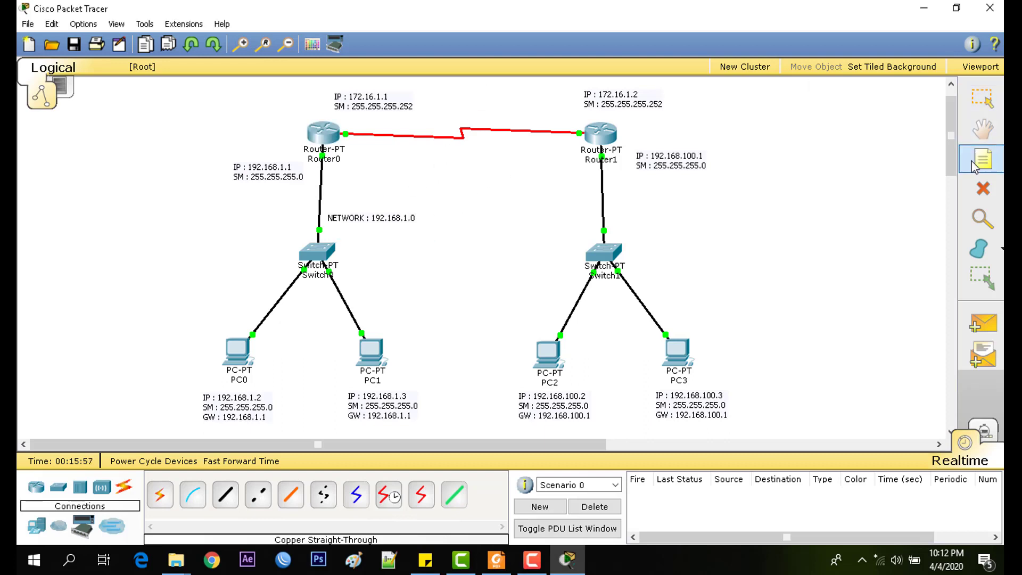
left_click(634, 218)
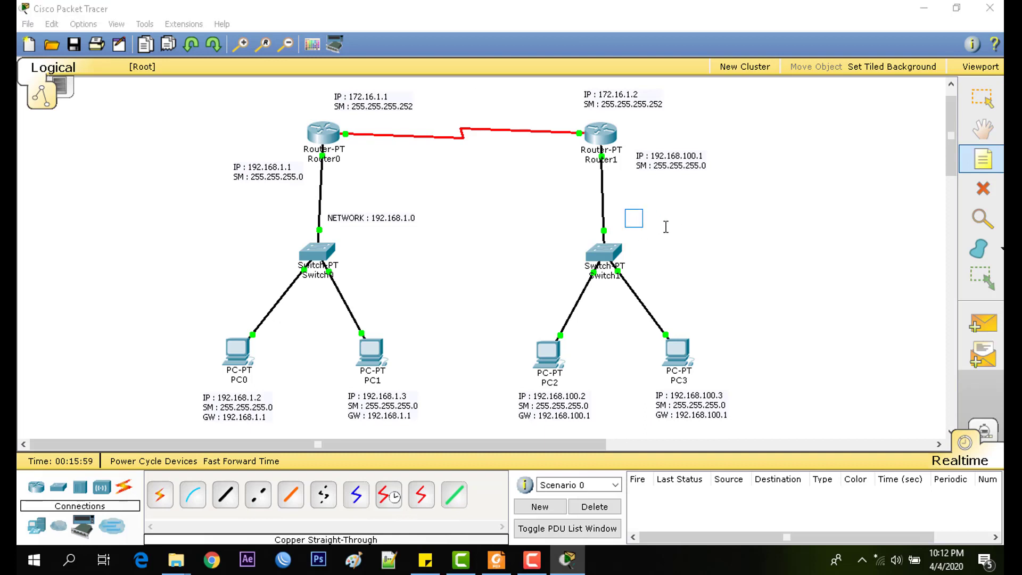
type("NETWORK")
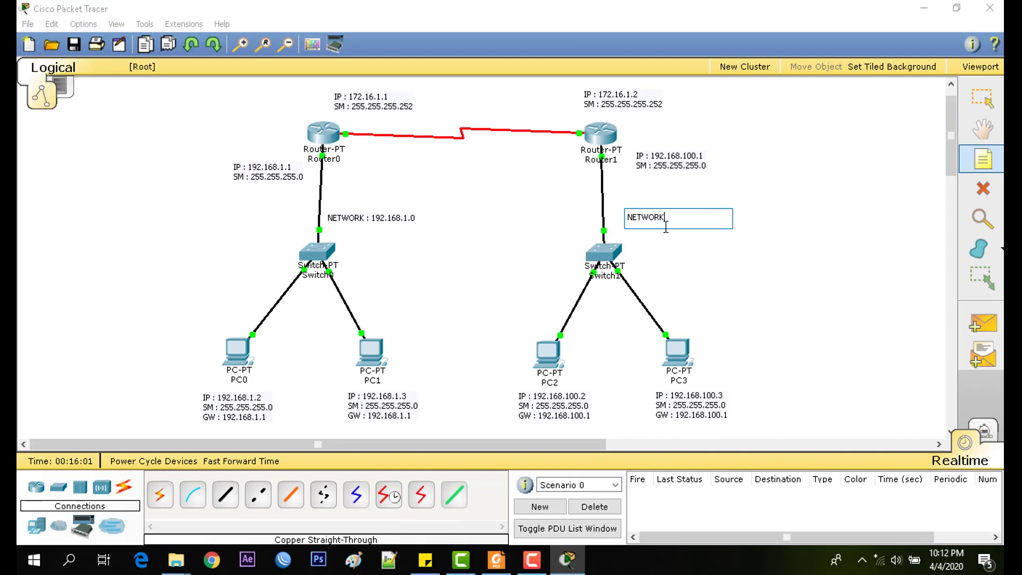
type(" : 192.168.100.0")
key("Escape")
- Place a note above the serial link between the two routers reading "NETWORK : 172.16.1.0"
left_click(983, 158)
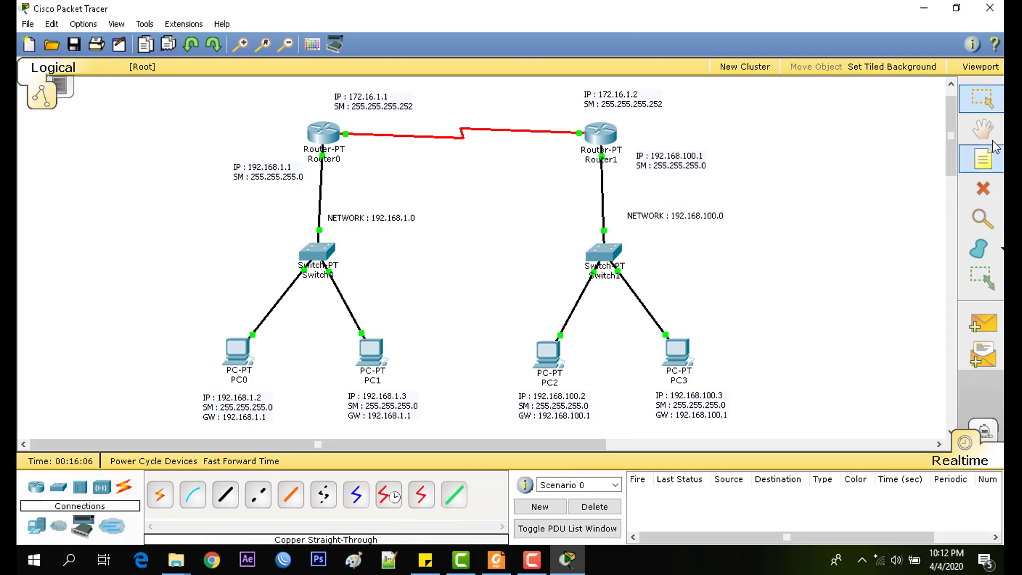
left_click(451, 101)
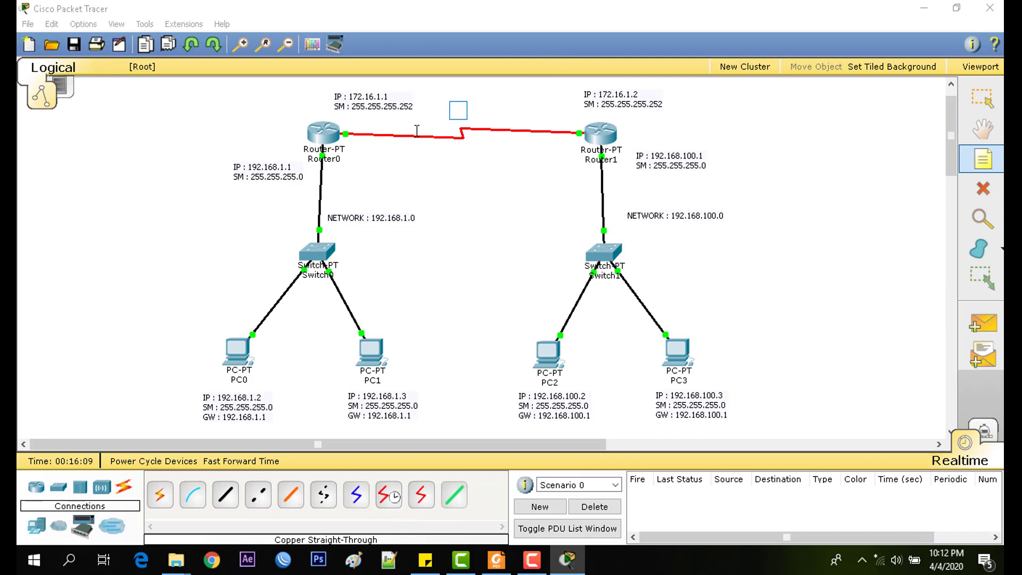
type("172")
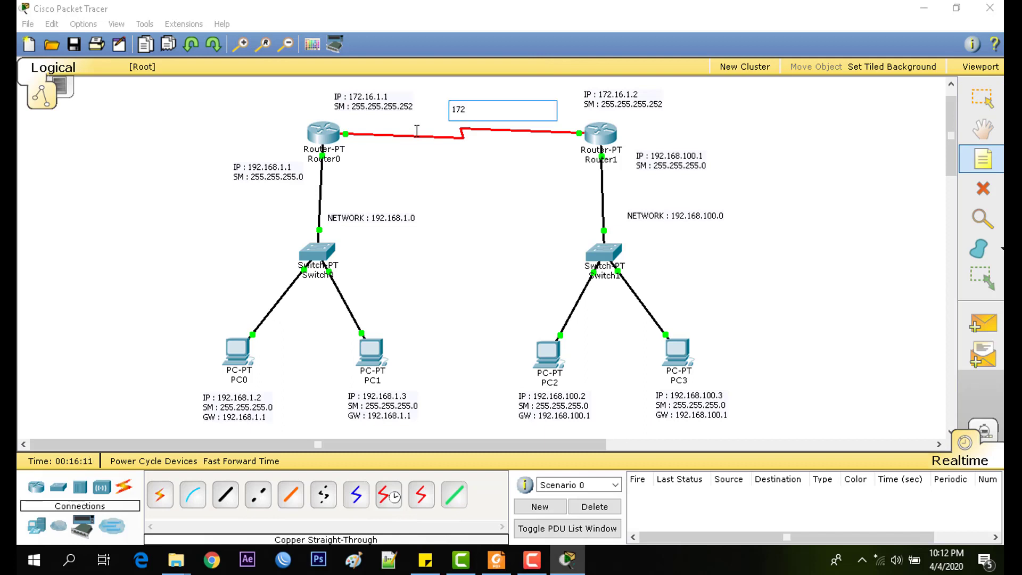
type(".16.1.0")
key("Home")
type("NETWORK :")
key("Escape")
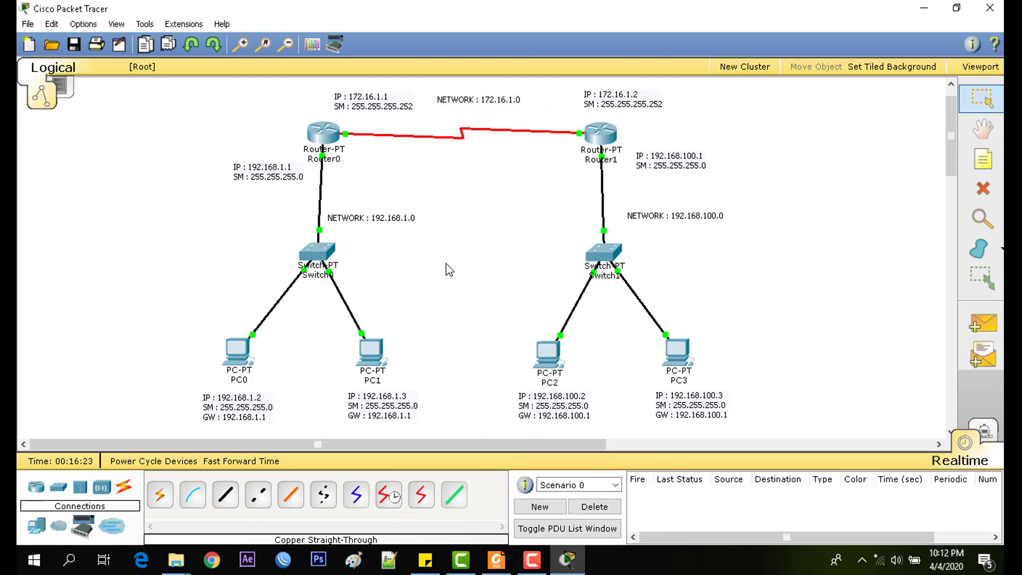
- Add network 192.168.1.0 to Router0's RIP routing, keeping the configuration window clear of the address notes
left_click(331, 137)
left_click_drag(453, 103, 783, 129)
left_click(660, 224)
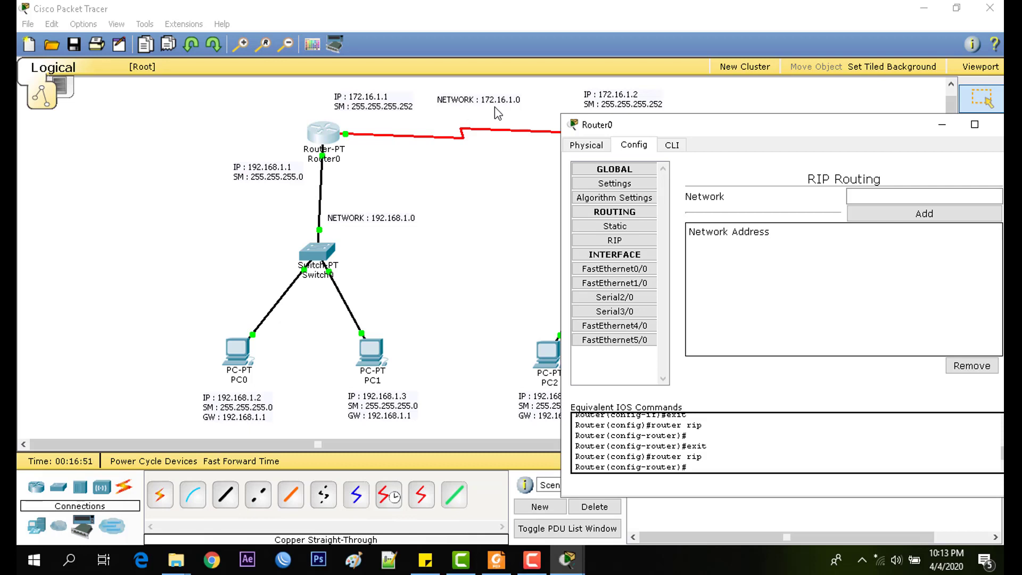
left_click(891, 194)
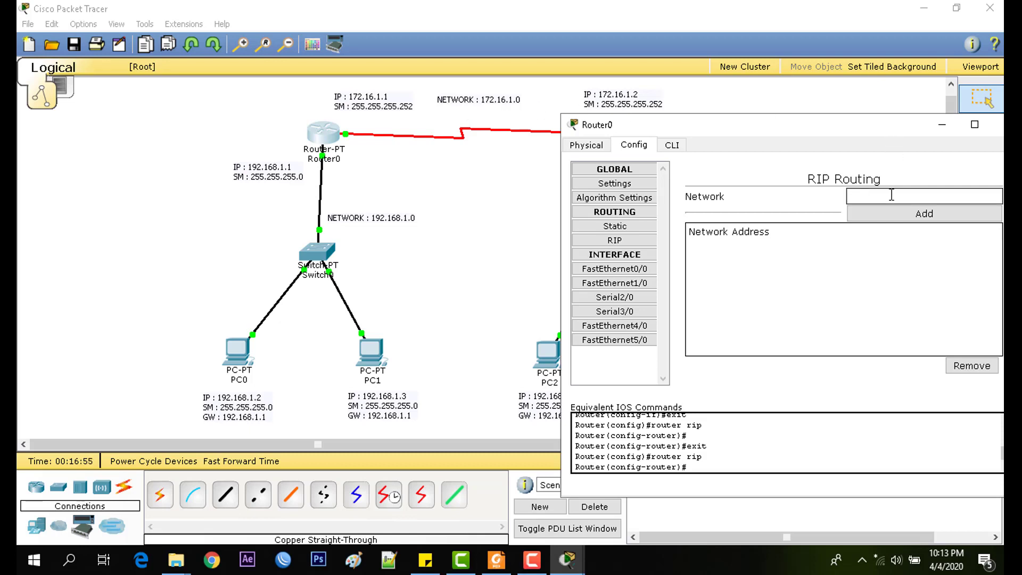
type("192.168")
type(".1.0")
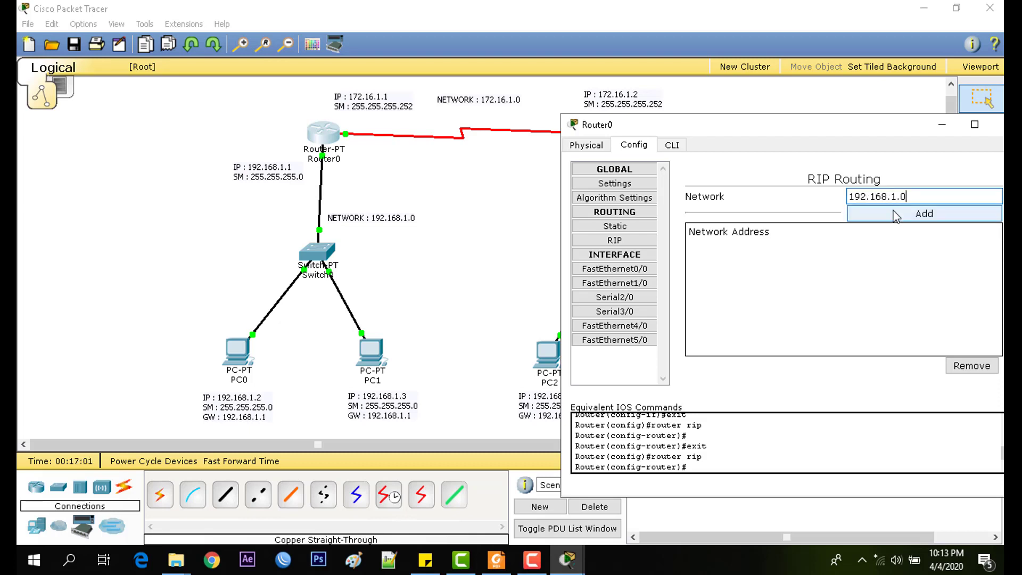
left_click(895, 214)
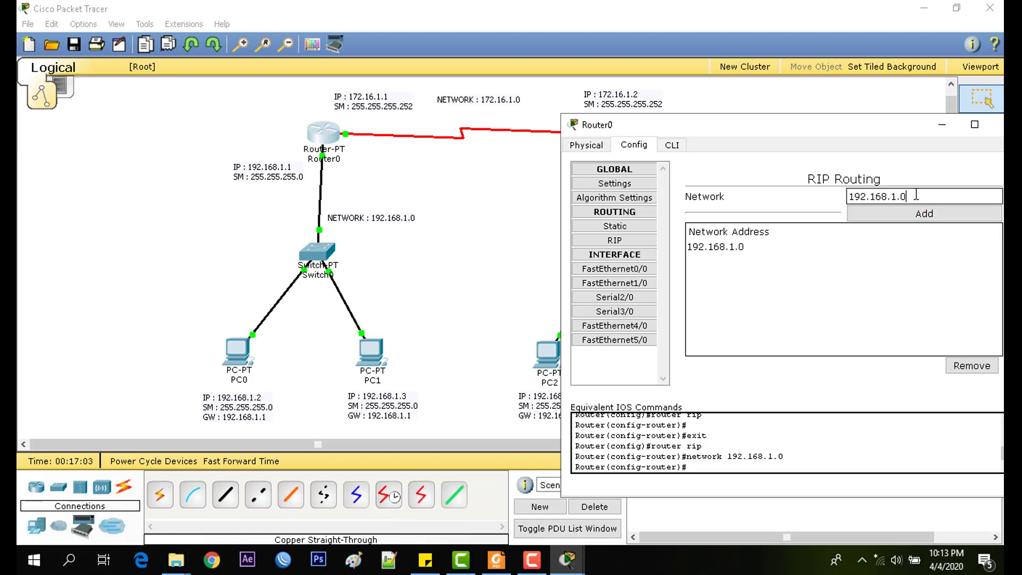
- Add the serial link's network 172.16.1.0 to Router0's RIP routing and close the router's configuration
left_click_drag(913, 195, 778, 202)
type("1")
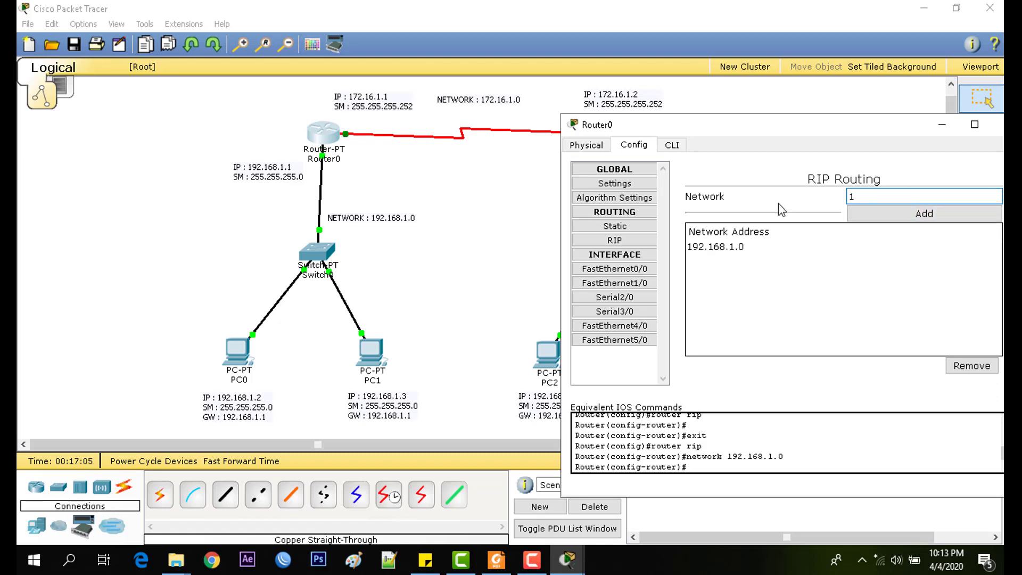
type("72.16.1.0")
left_click(878, 212)
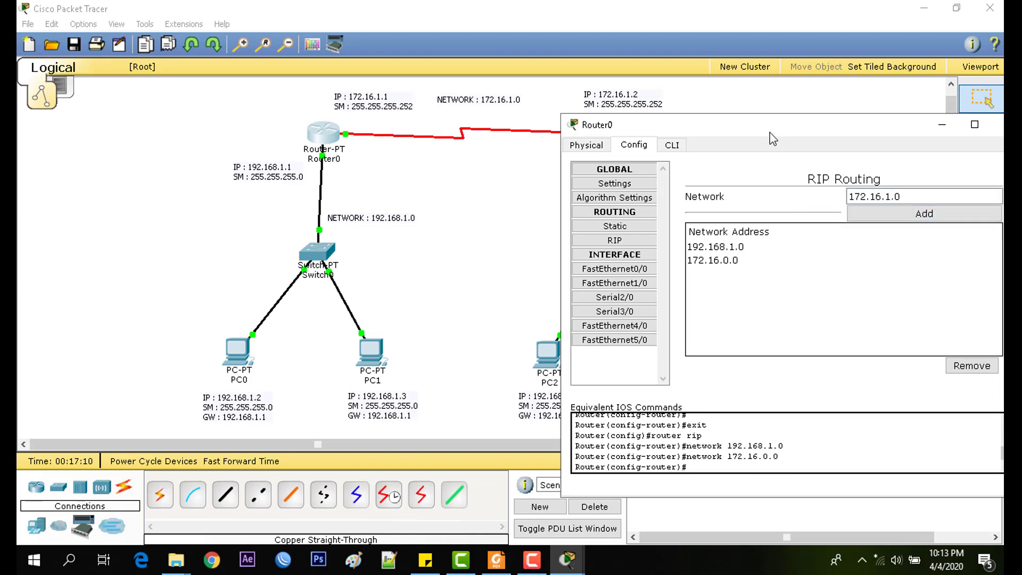
left_click_drag(769, 133, 682, 138)
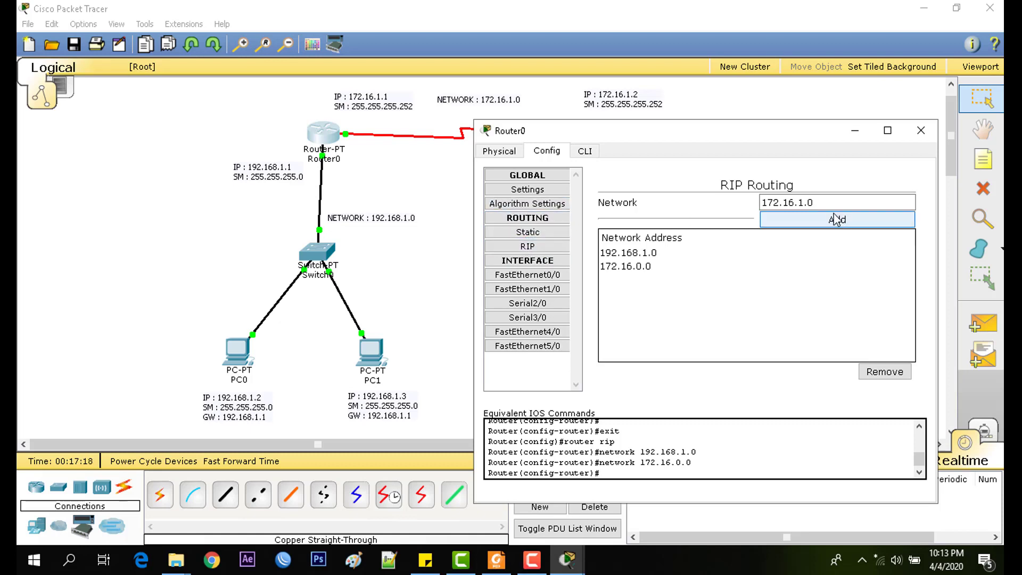
left_click(921, 130)
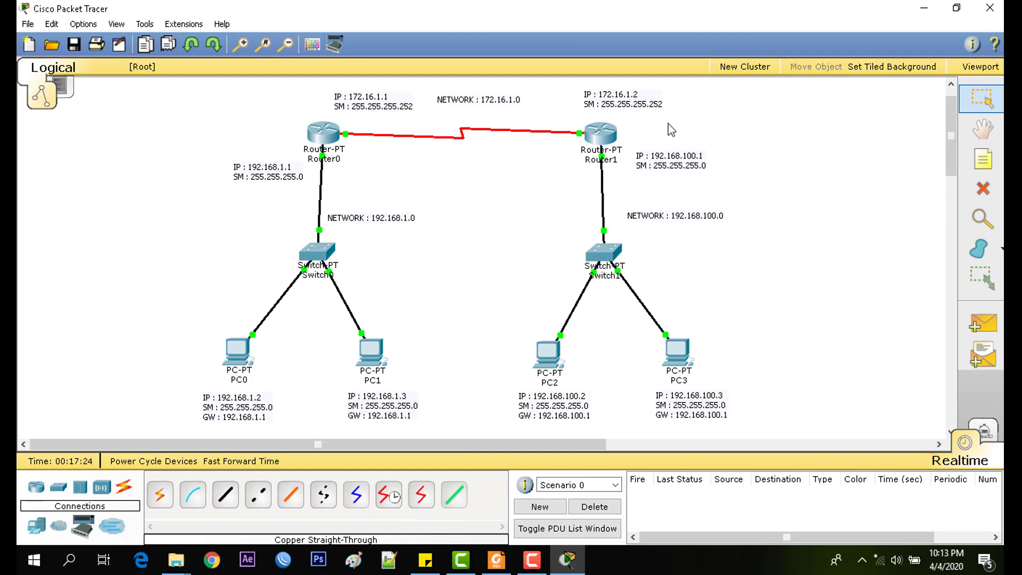
- Add network 192.168.100.0 to Router1's RIP routing, moving the configuration window clear of the address notes around Router1
left_click(597, 136)
left_click_drag(579, 110, 786, 135)
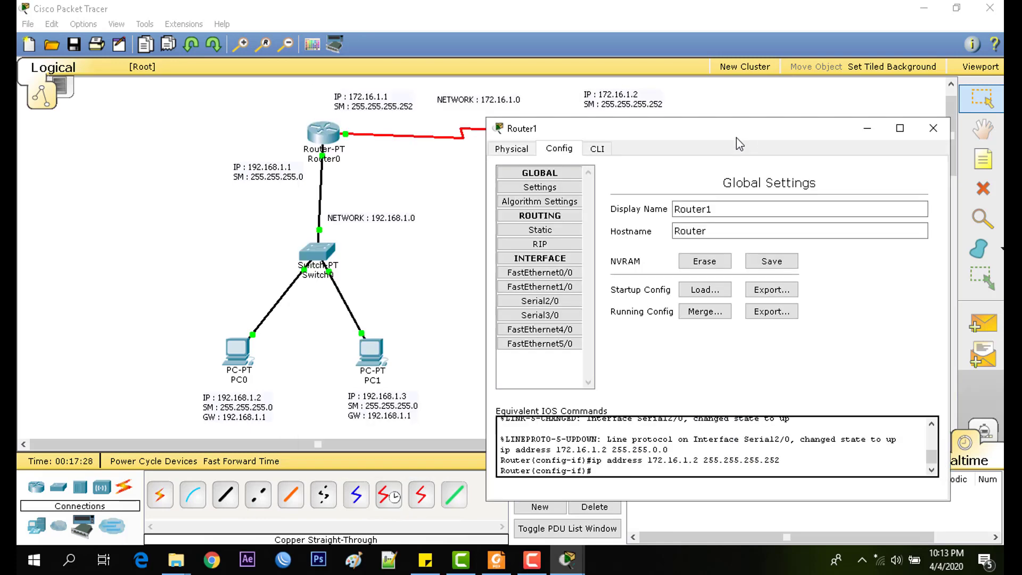
left_click_drag(687, 128, 780, 114)
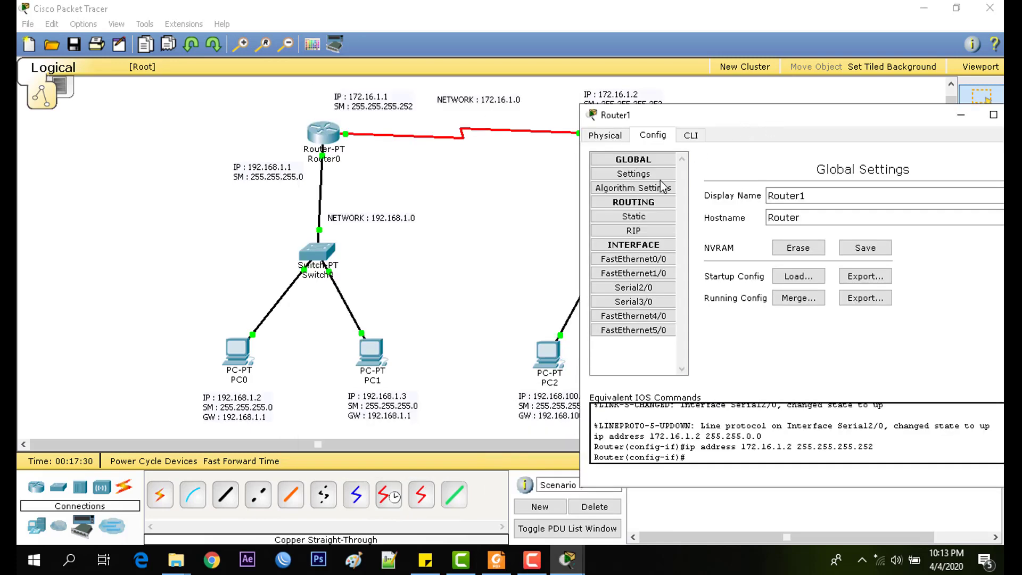
left_click(633, 229)
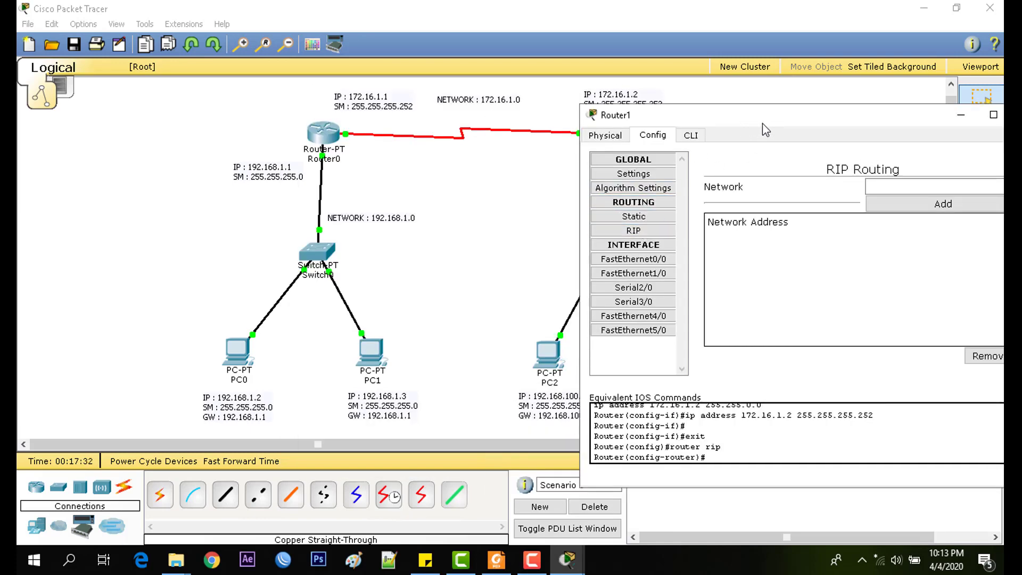
left_click_drag(762, 124, 816, 117)
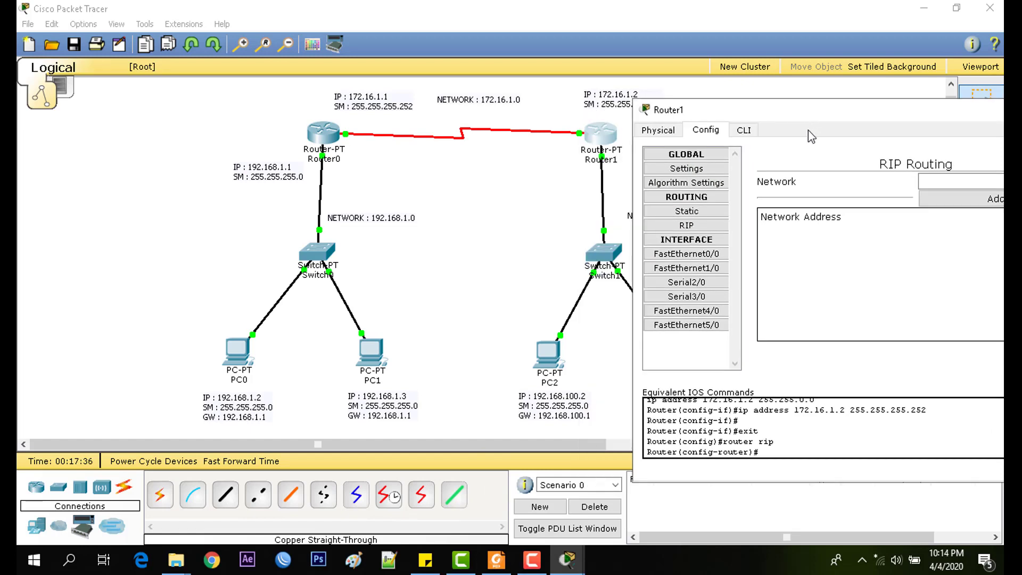
left_click_drag(799, 121, 833, 109)
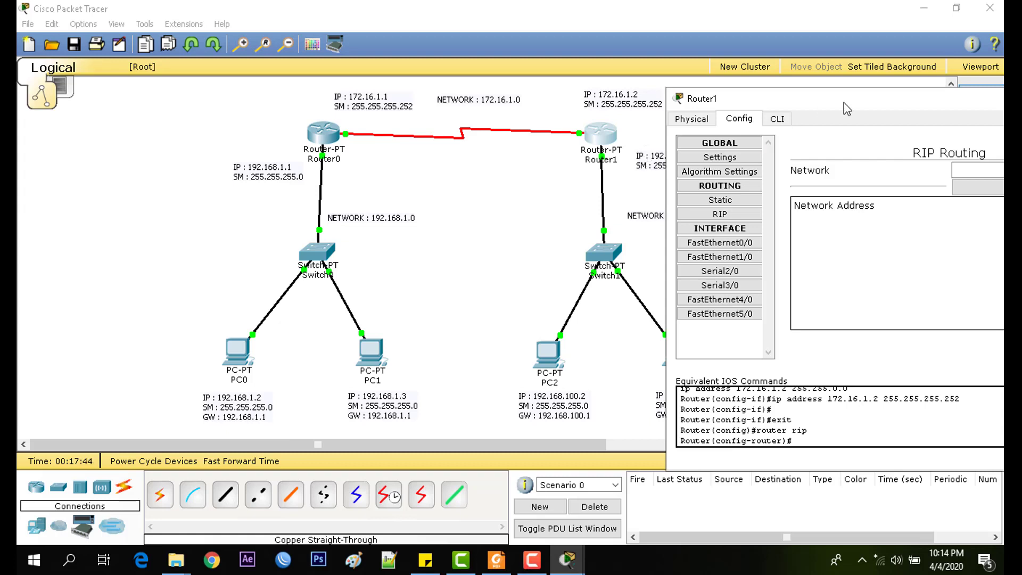
mouse_move(844, 102)
left_mouse_down()
mouse_move(817, 124)
mouse_move(848, 120)
mouse_move(861, 88)
mouse_move(854, 107)
left_mouse_up()
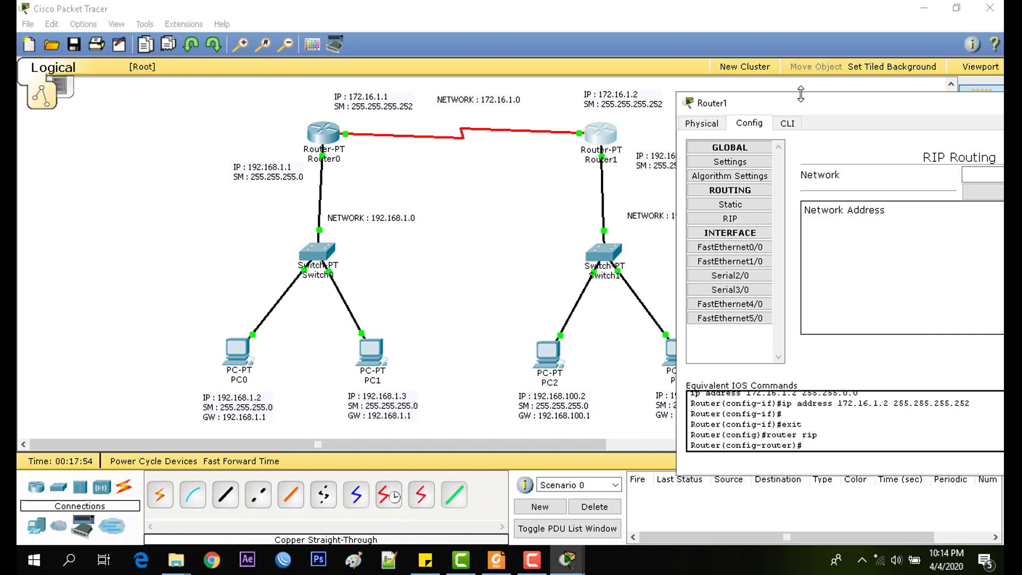
left_click_drag(817, 107, 839, 104)
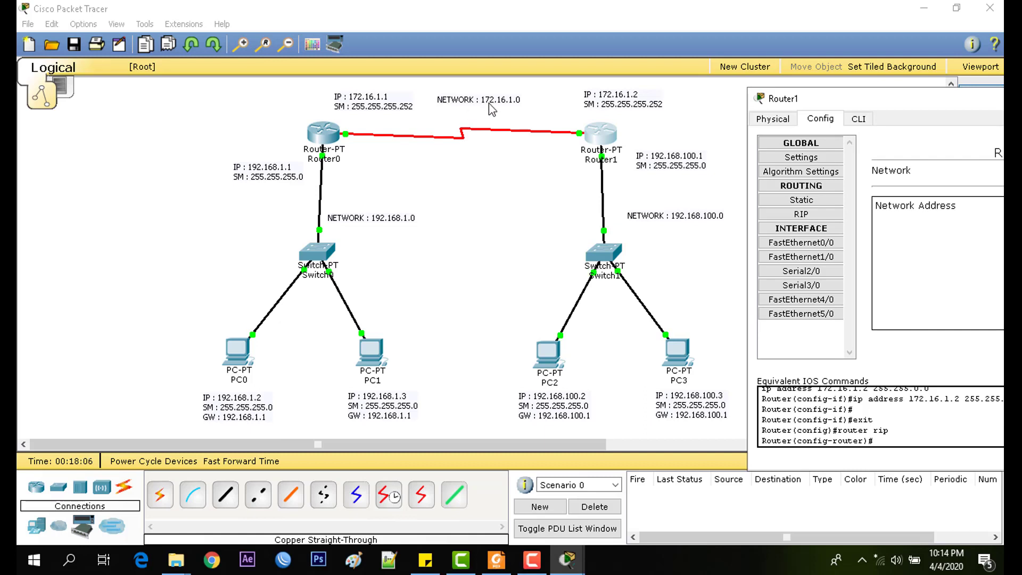
left_click_drag(793, 103, 441, 110)
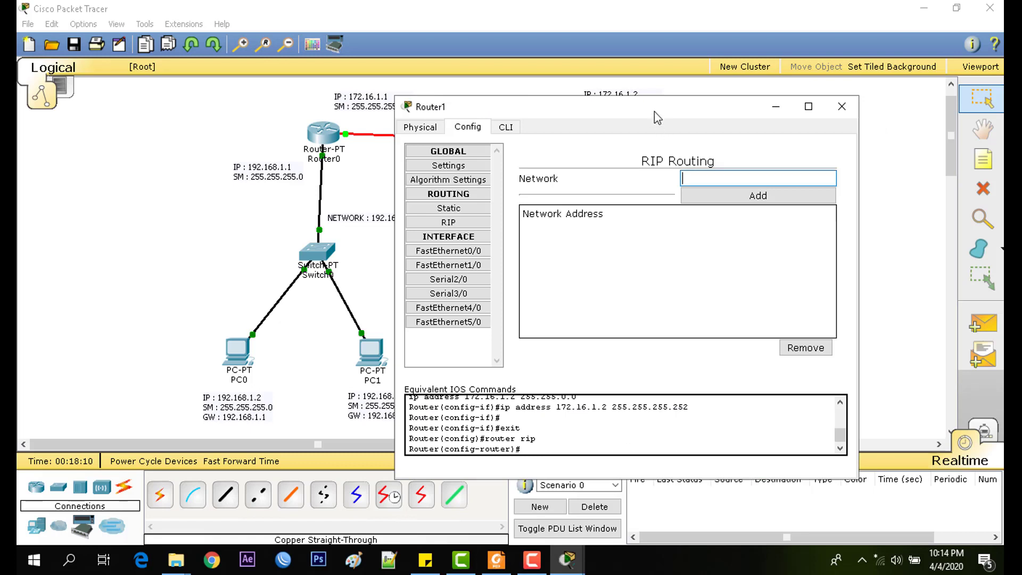
left_click_drag(653, 109, 337, 113)
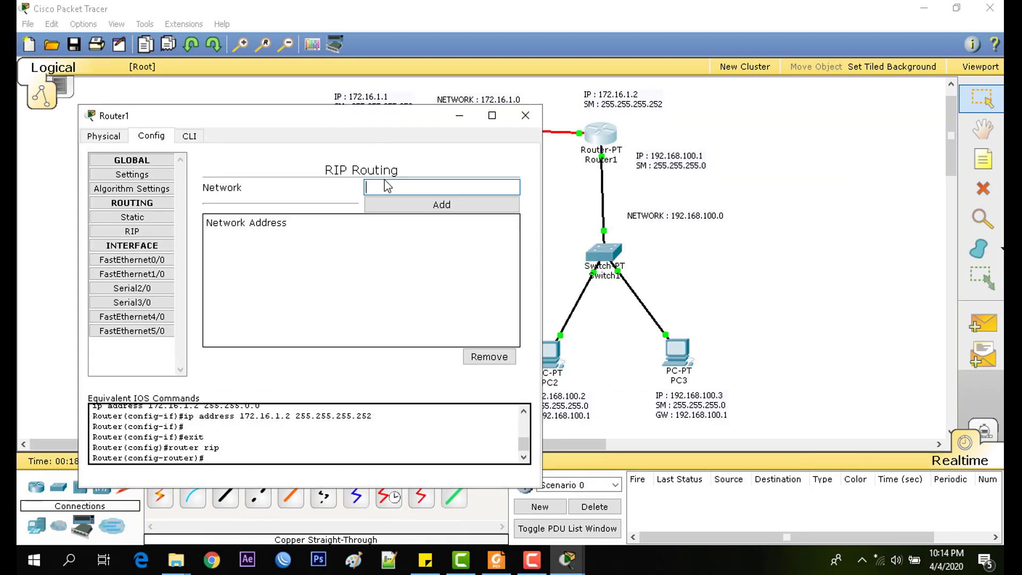
left_click(379, 187)
type("192.168")
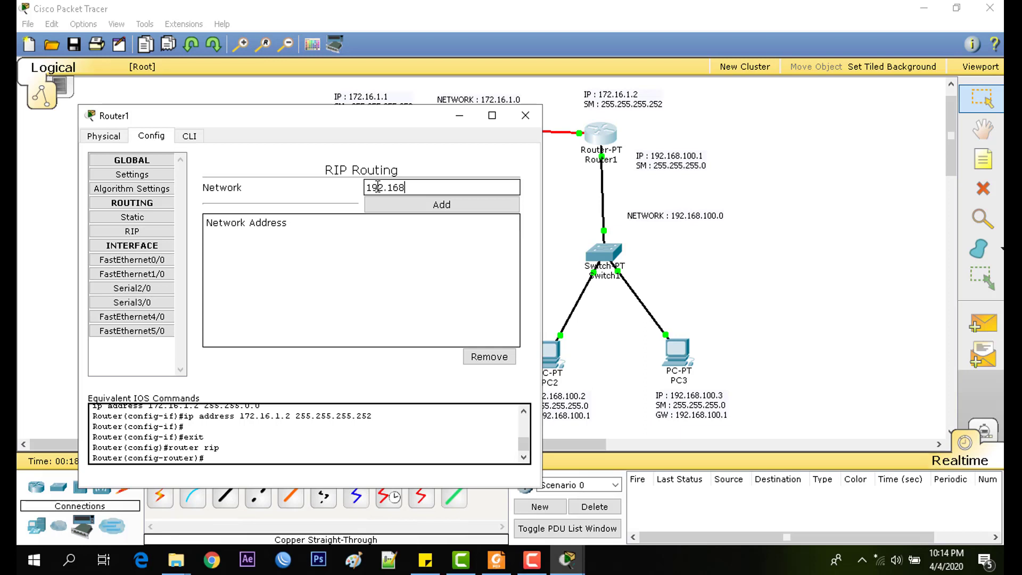
type(".100.0")
left_click(403, 205)
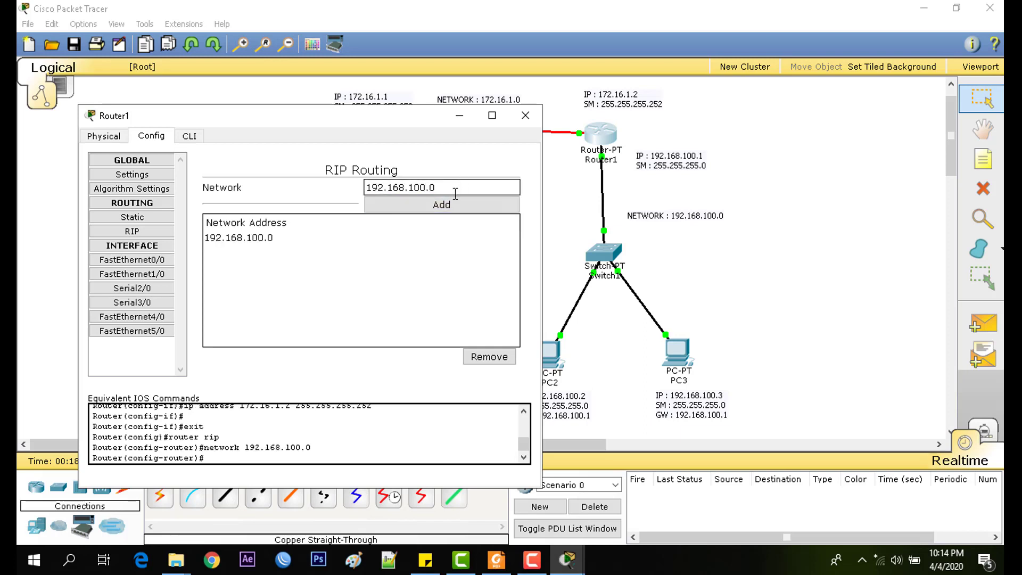
- Add the serial link's network 172.16.1.0 to Router1's RIP routing and close the router's configuration
left_click_drag(456, 193, 315, 183)
type("17")
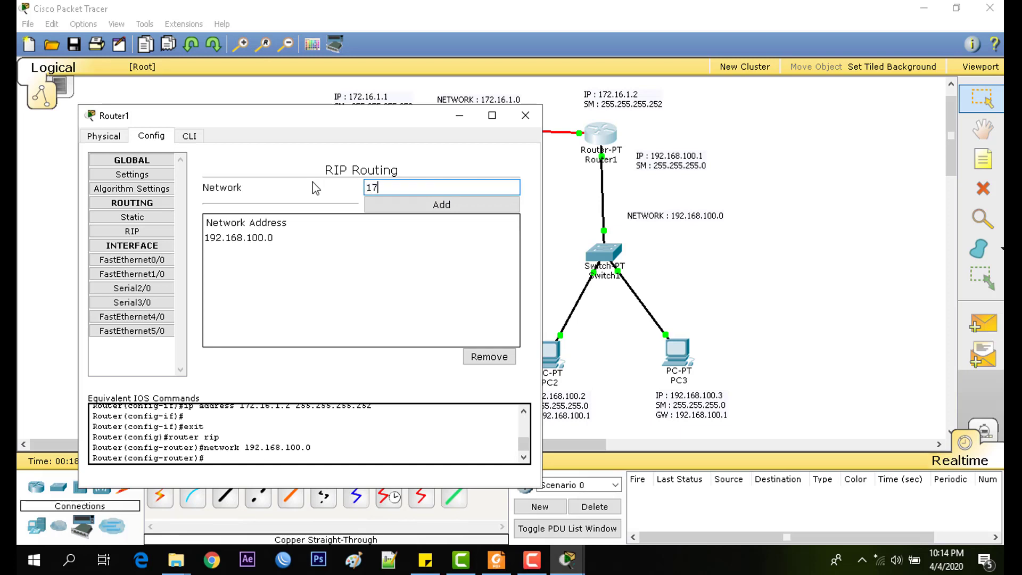
type("2.16.1.0")
left_click(418, 206)
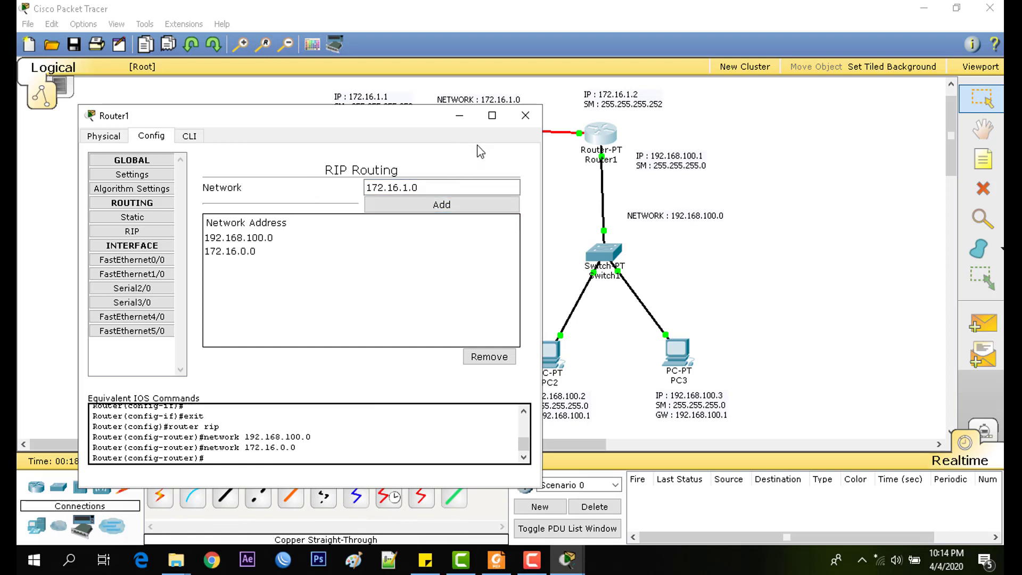
left_click(525, 116)
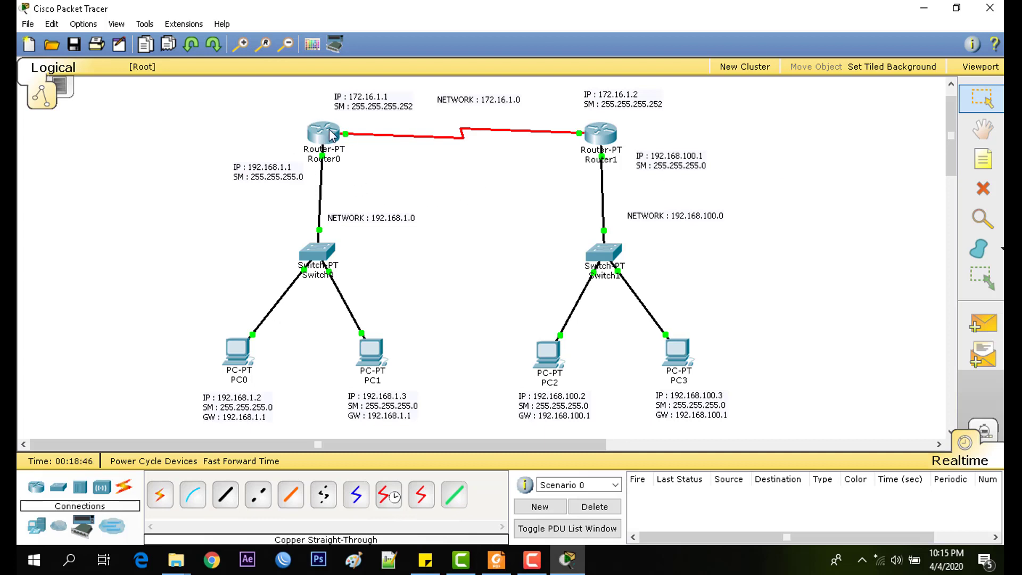
- Open PC4's Command Prompt and ping PC1 at 192.168.1.3
mouse_move(330, 135)
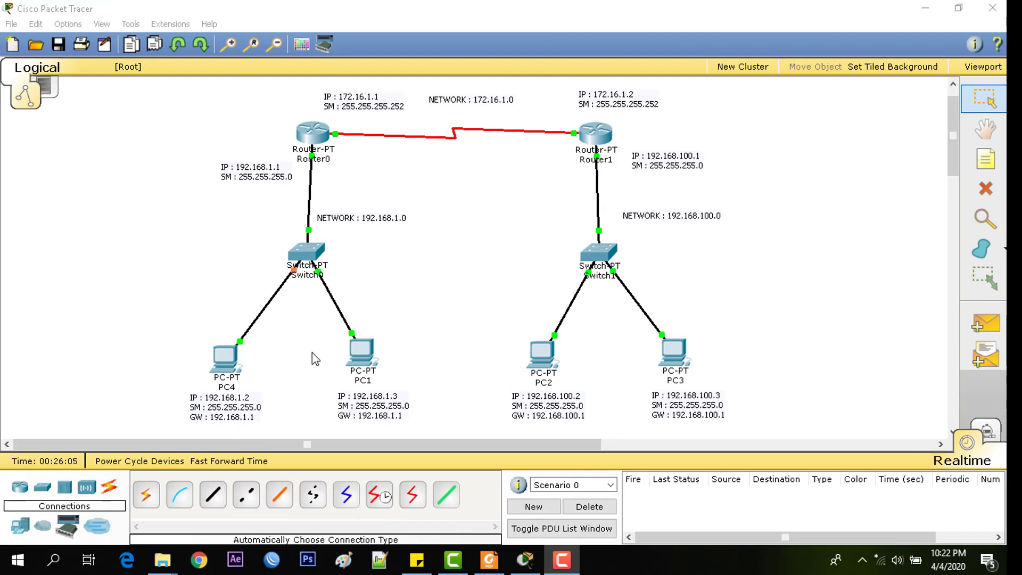
left_click(232, 357)
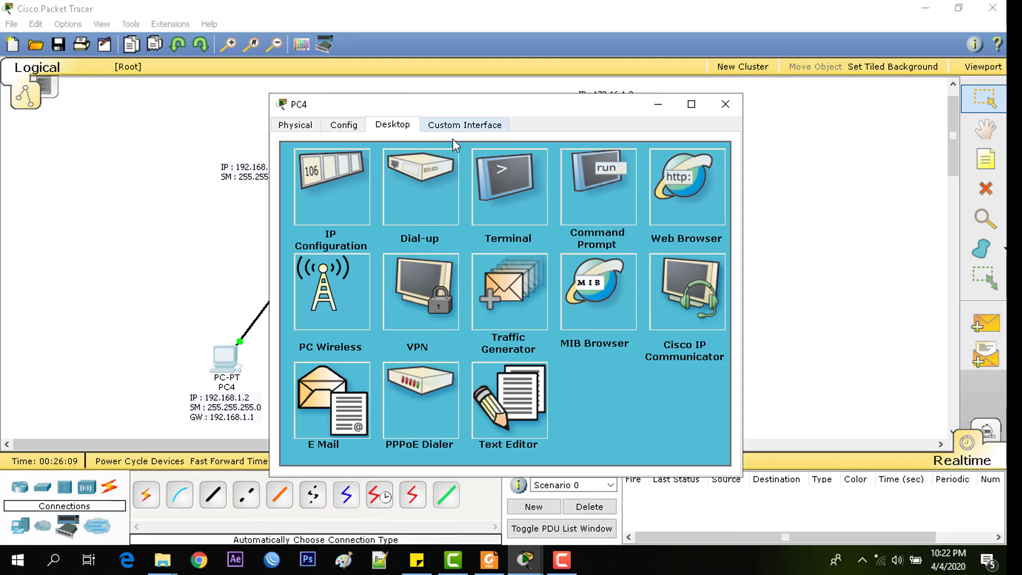
left_click(602, 193)
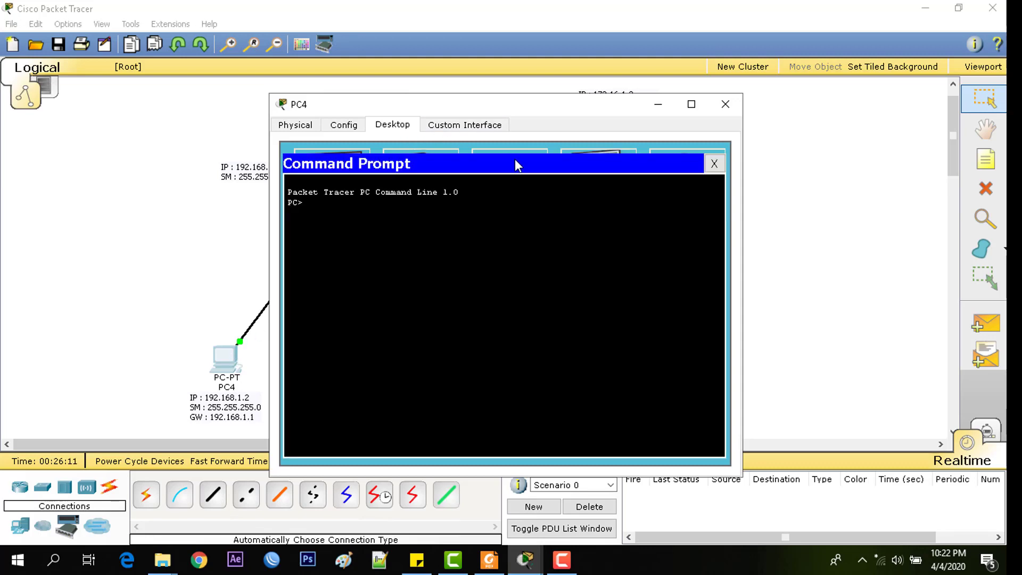
type("ping 192.168.1.3")
key("Return")
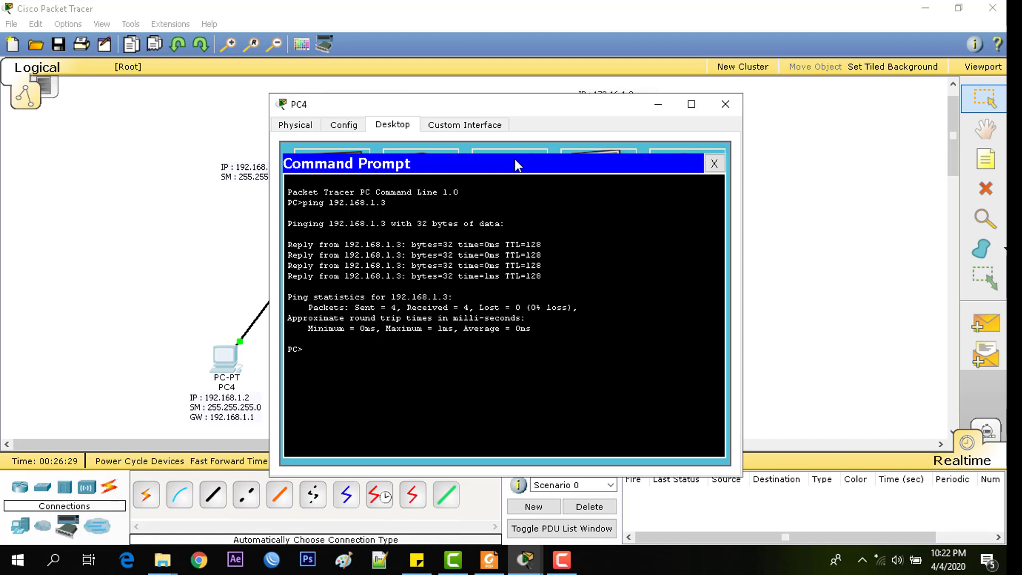
- From PC4, ping PC2 at 192.168.100.2 and PC3 at 192.168.100.3 on the other network, and close PC4's window
type("ping 192.168.100.2")
key("Return")
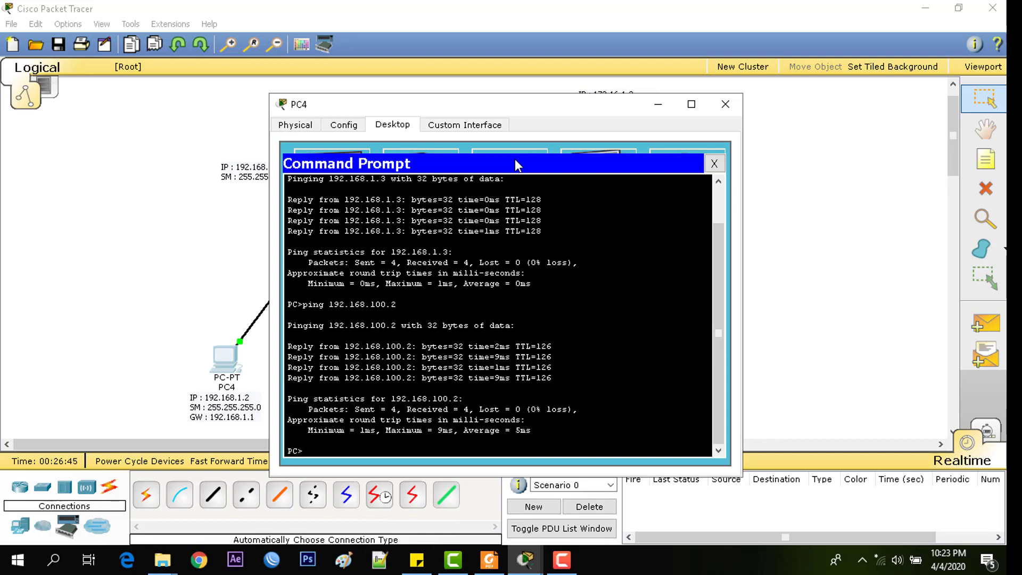
type("ping 192.1")
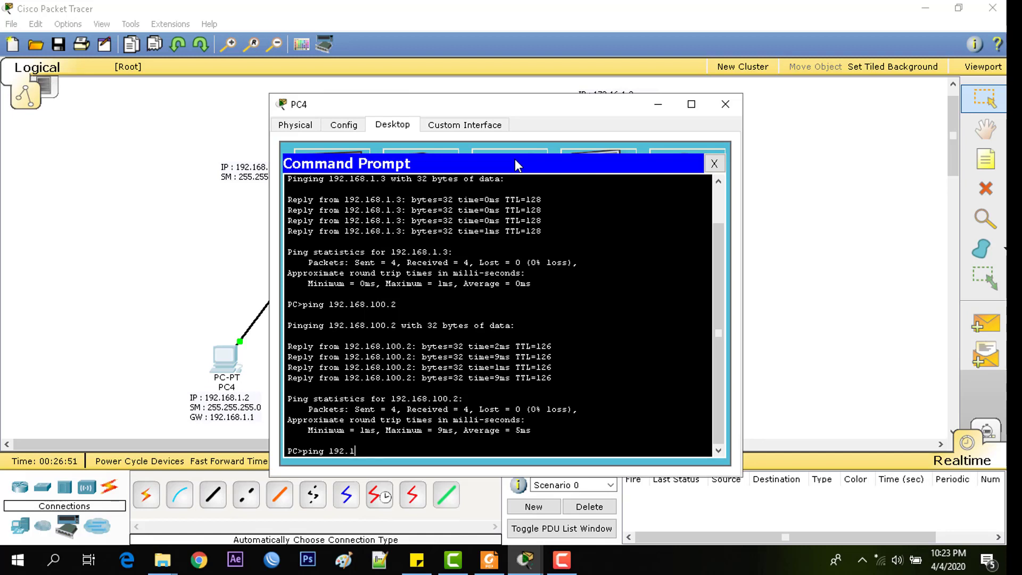
type("68.100.3")
key("Return")
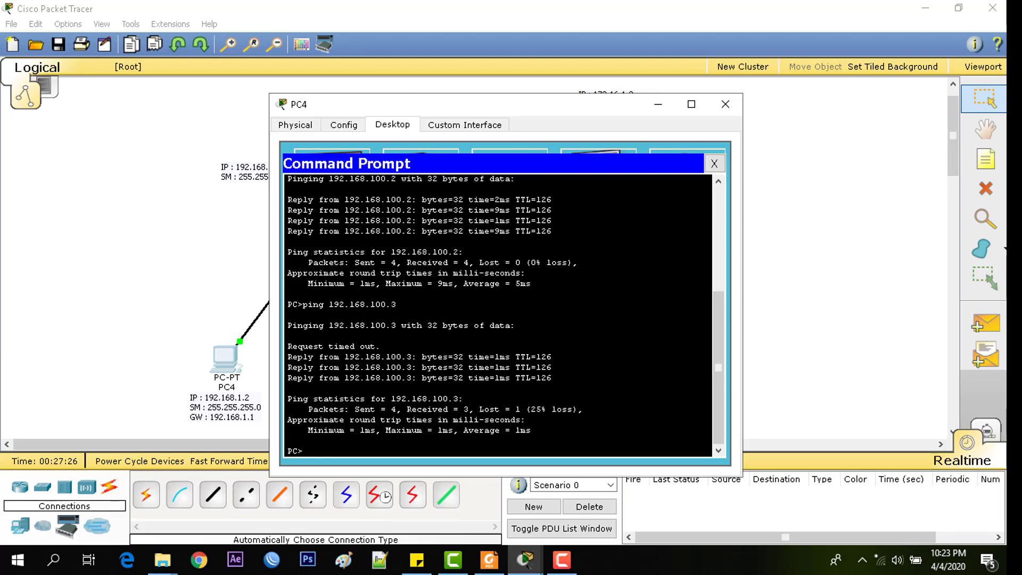
left_click(725, 103)
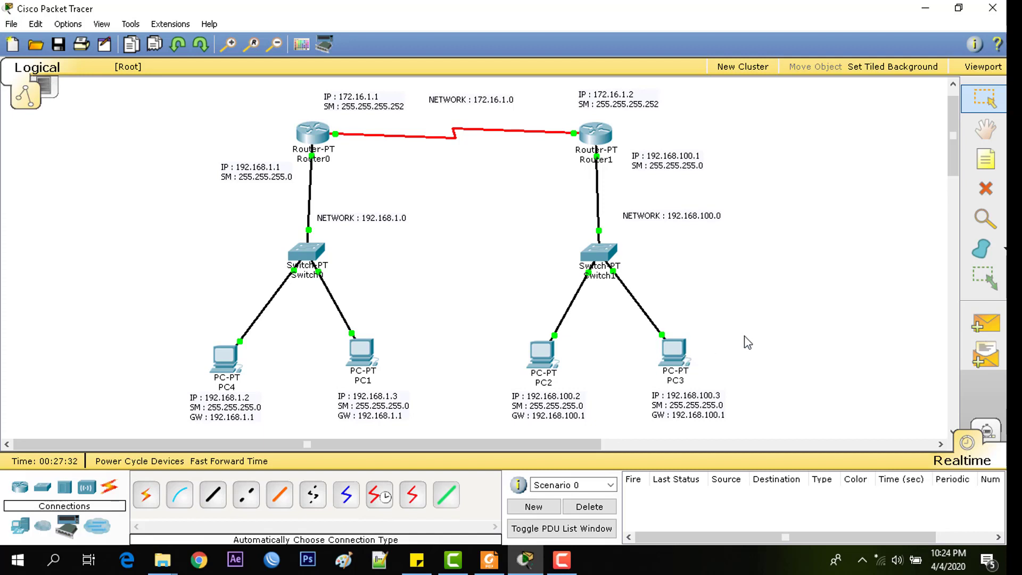
- Open PC3's Command Prompt and ping PC2 at 192.168.100.2
left_click(678, 349)
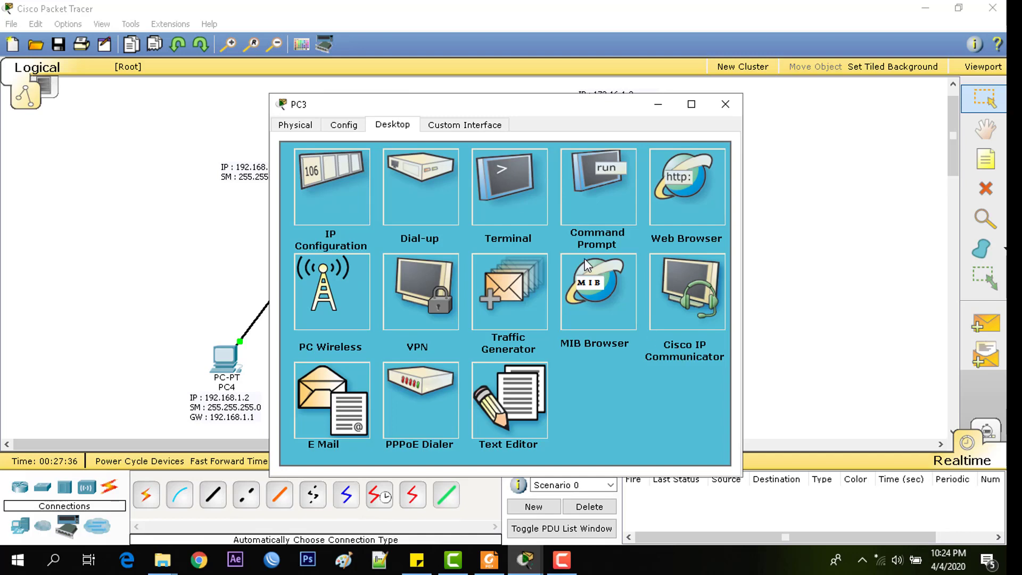
left_click(606, 210)
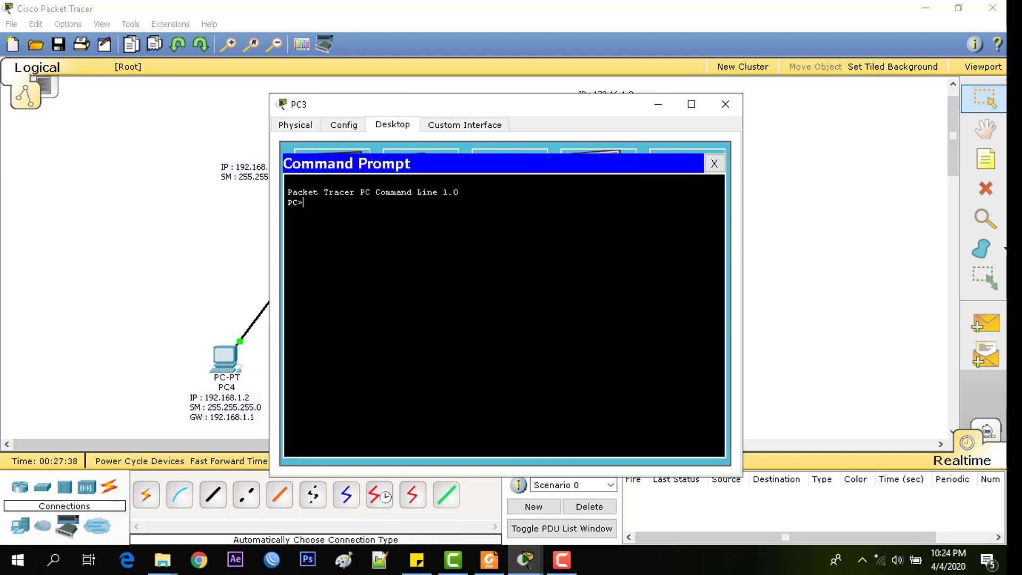
type("ping 192.168.100.2")
key("Return")
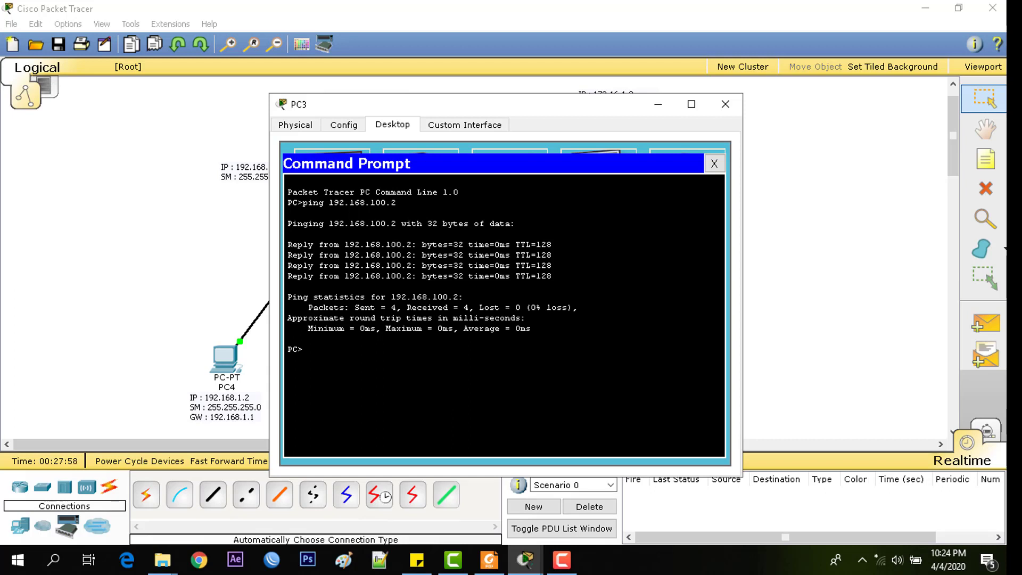
- From PC3, ping PC1 at 192.168.1.3 and PC4 at 192.168.1.2 across the routers, and close PC3's window
type("ping 192.168.1.3")
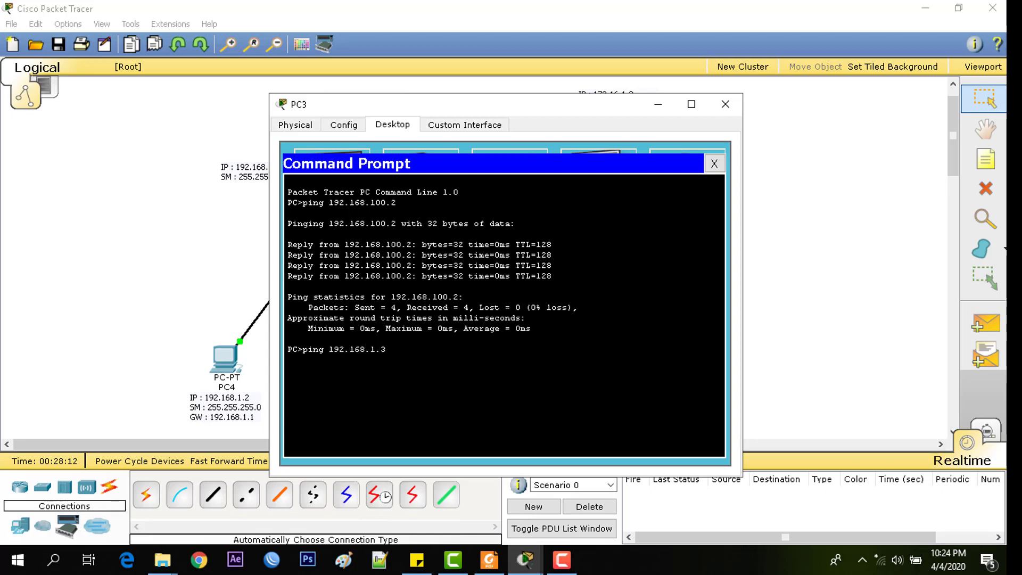
key("Return")
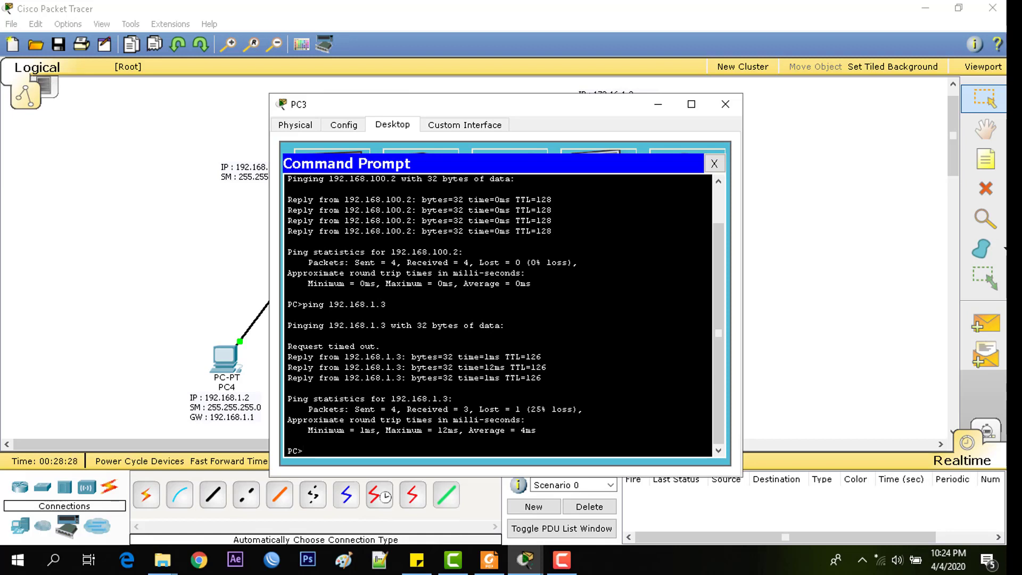
type("ping 192.168.1.2")
key("Return")
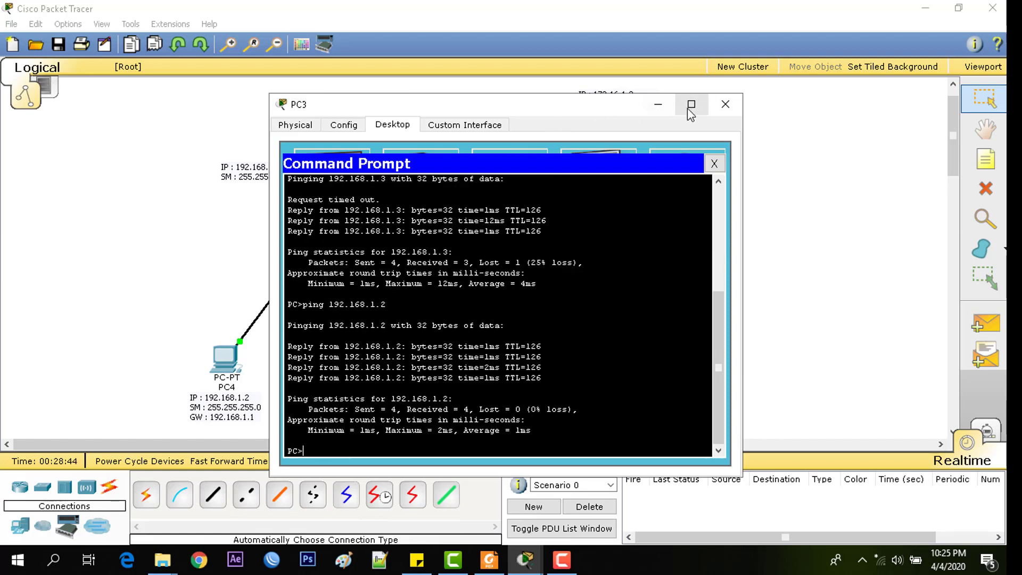
left_click(719, 105)
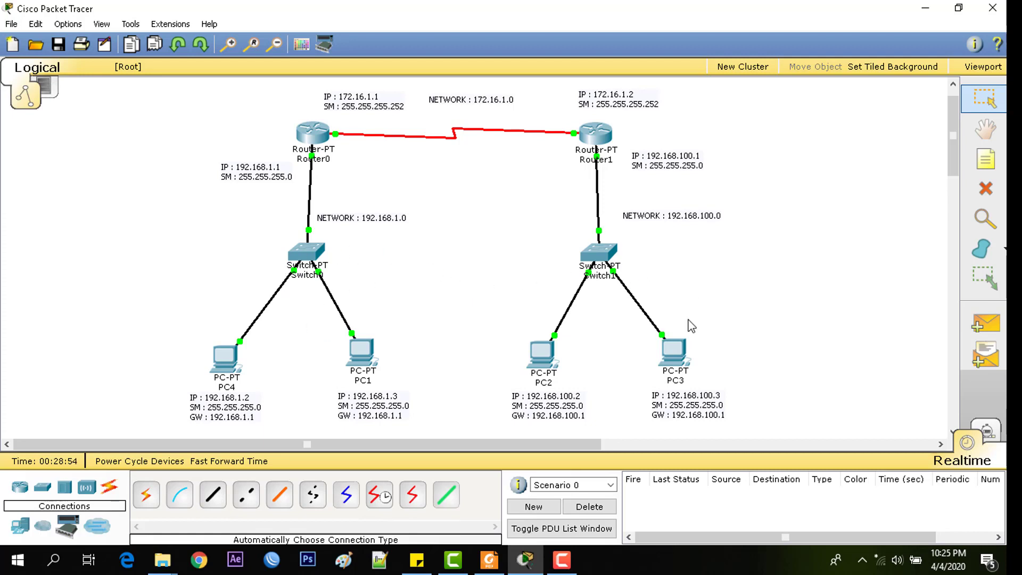
- Send a simple PDU from PC4 to PC1 to test the connection within the 192.168.1.0 network
scroll(729, 286, "down", 1)
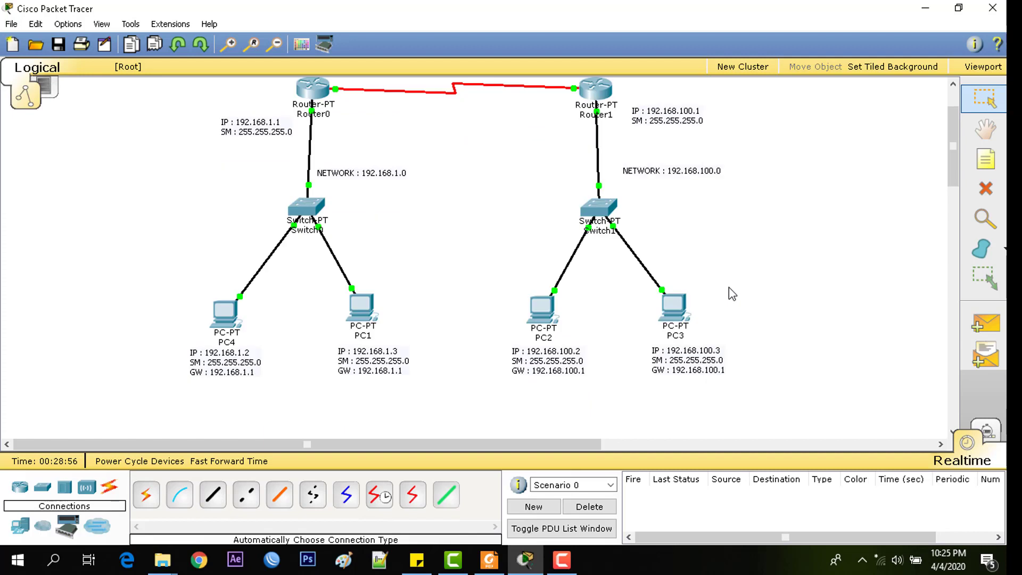
scroll(729, 287, "up", 1)
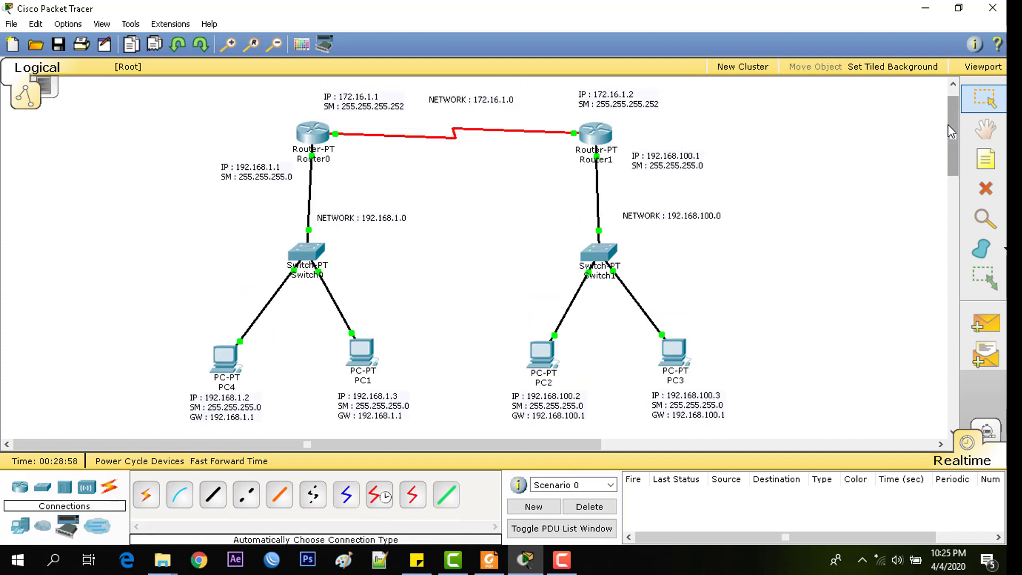
left_click(986, 326)
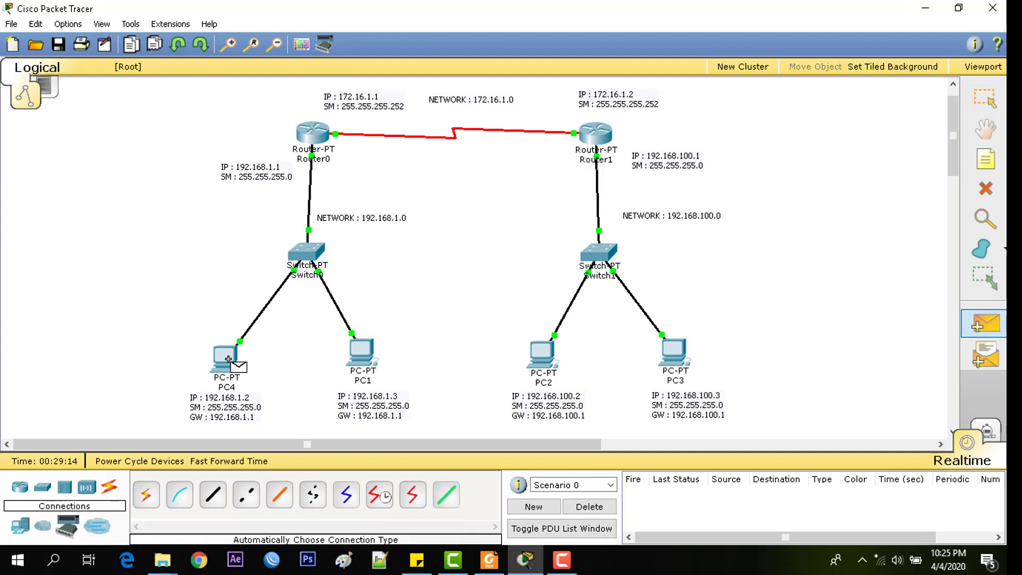
mouse_move(229, 359)
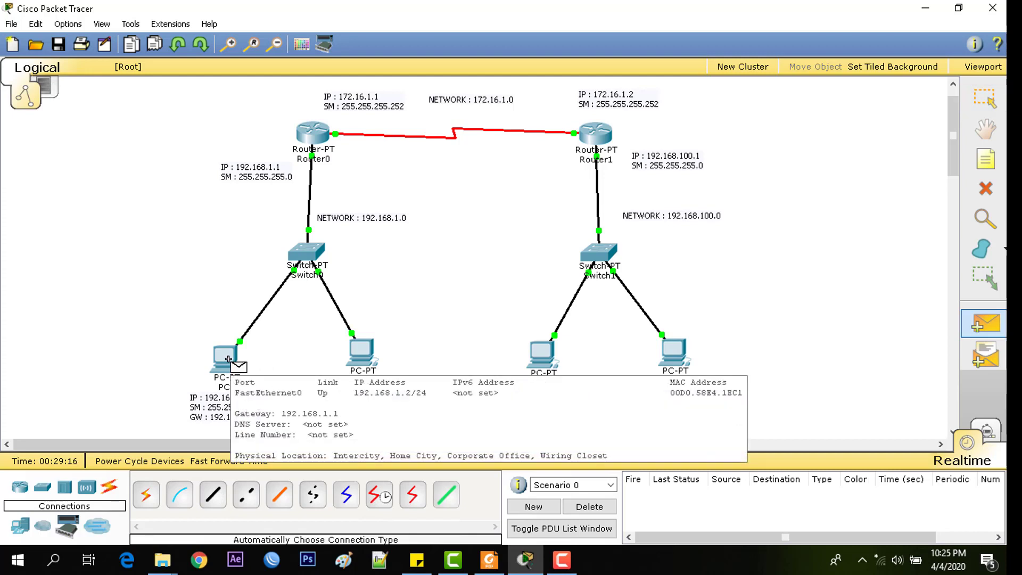
left_click(228, 360)
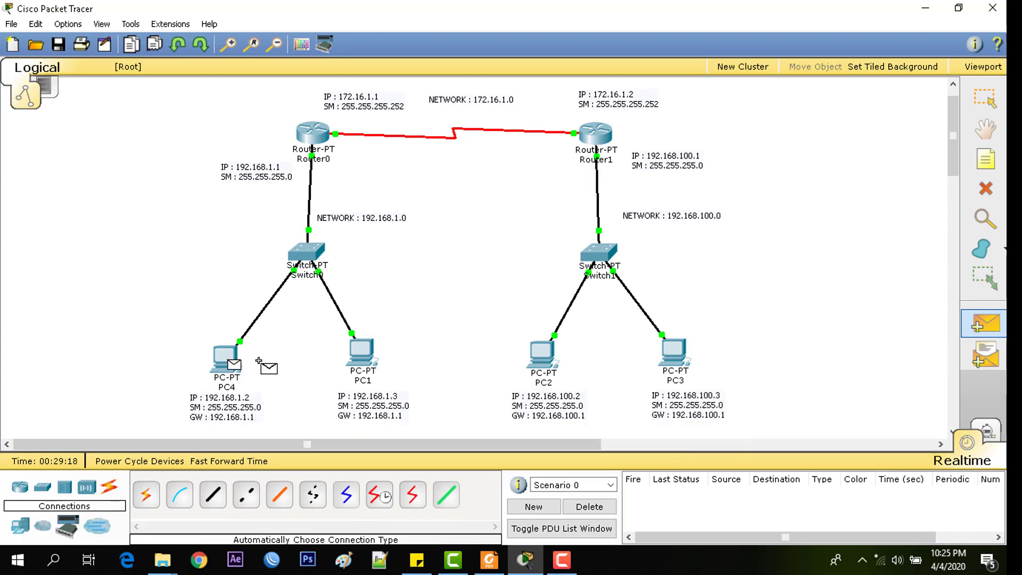
left_click(354, 362)
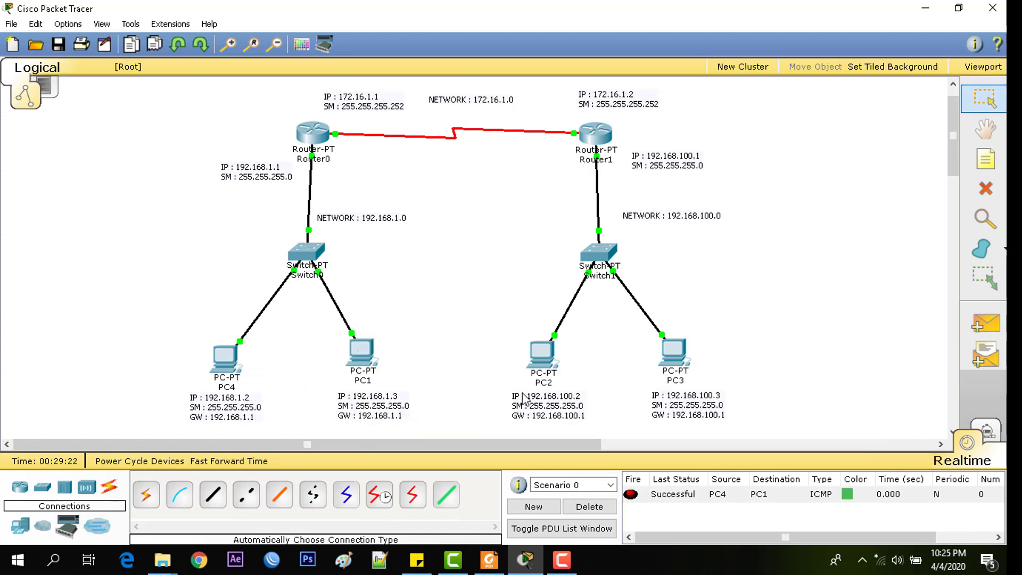
- Delete the scenario's PC4-to-PC1 PDU and send a simple PDU from PC4 to PC2 on the 192.168.100.0 network
left_click(674, 495)
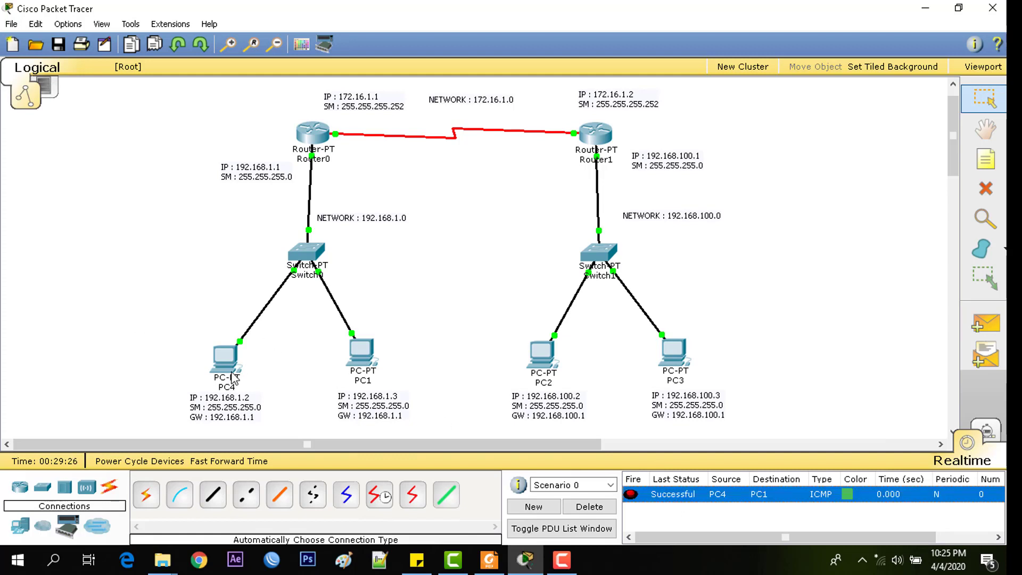
mouse_move(242, 382)
left_click(589, 502)
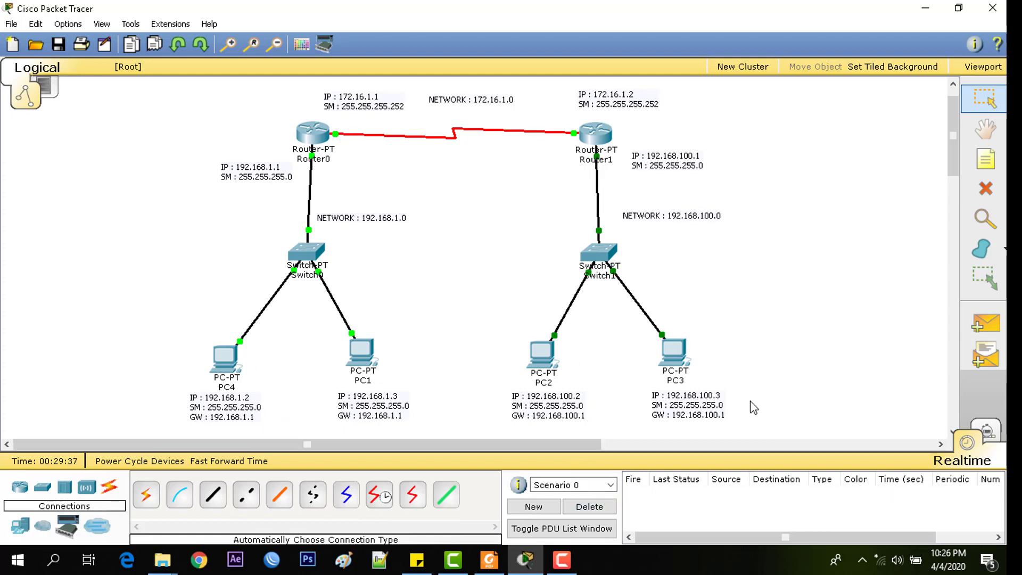
left_click(985, 323)
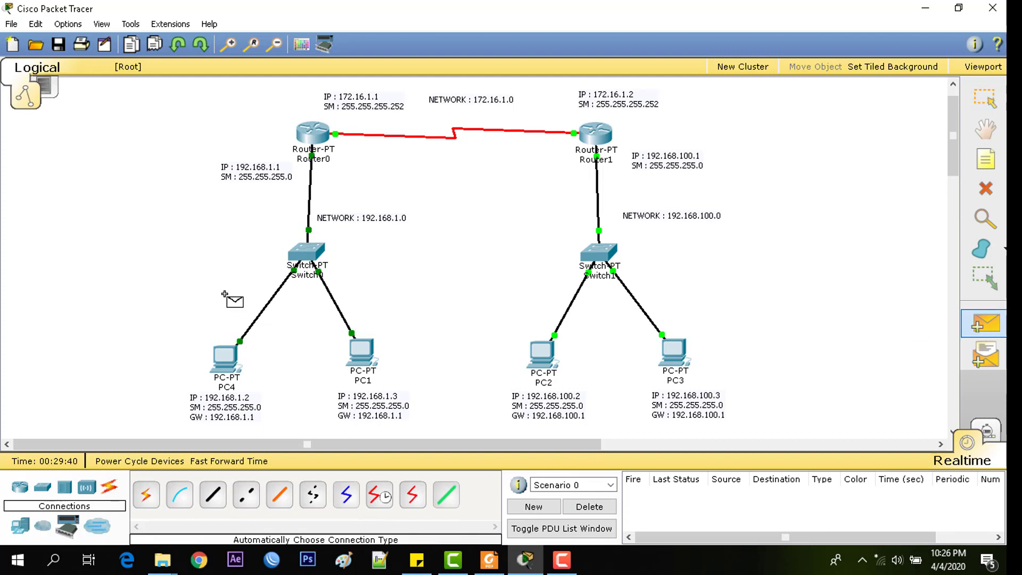
left_click(222, 356)
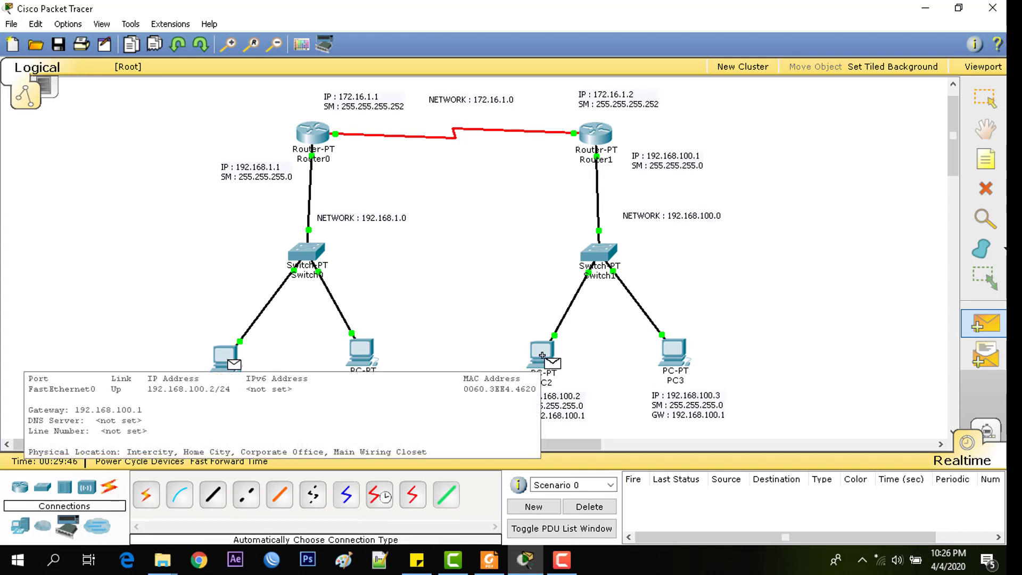
left_click(542, 355)
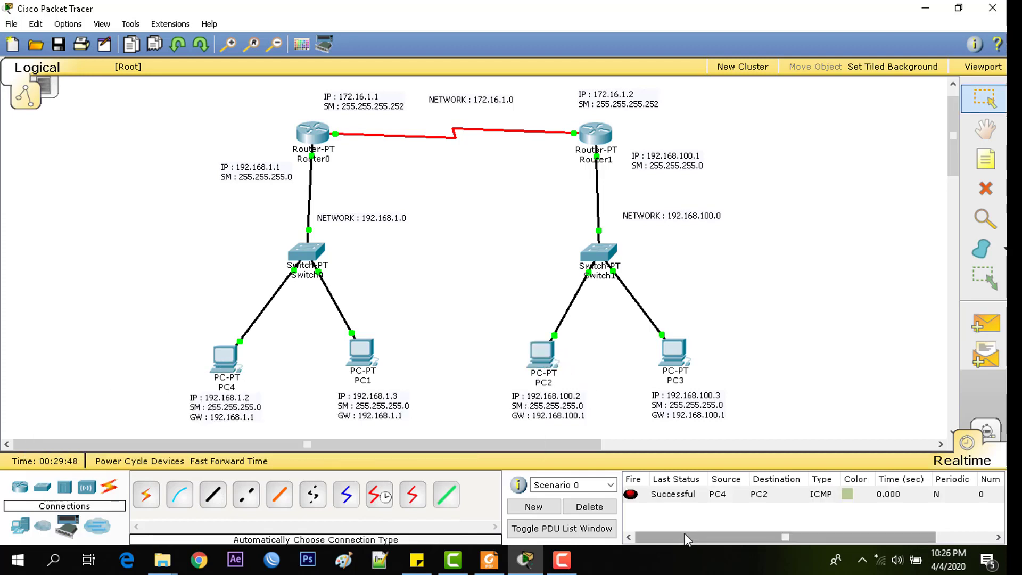
- Delete the scenario's PC4-to-PC2 PDU and send a simple PDU from PC4 to PC3 across the routers
left_click(683, 496)
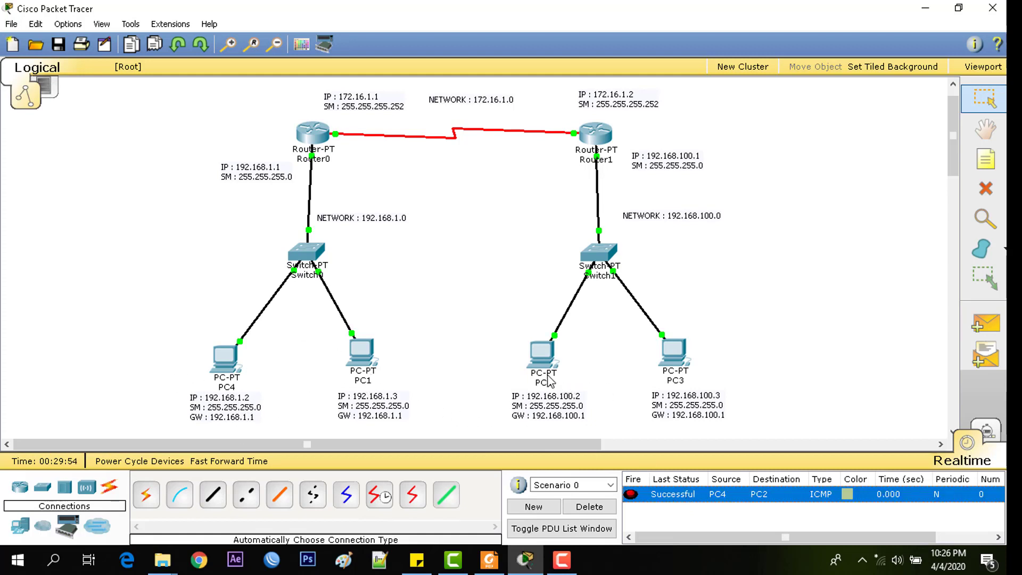
left_click(596, 506)
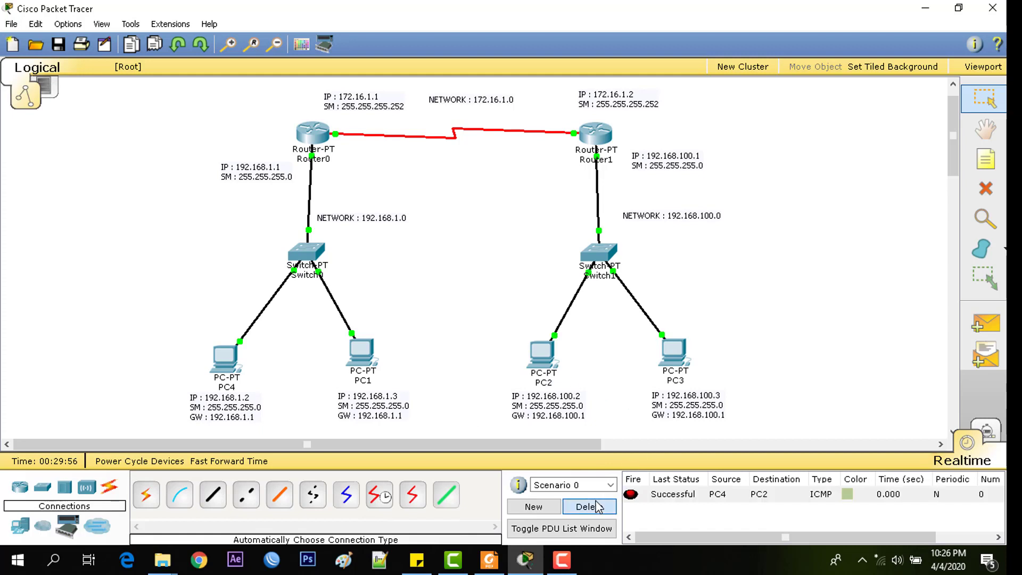
left_click(985, 323)
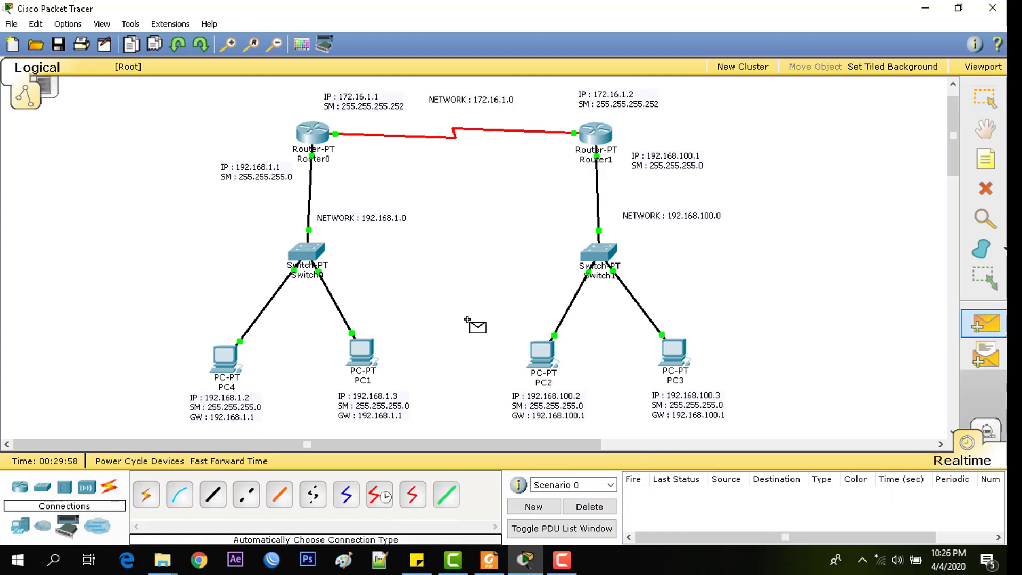
left_click(224, 358)
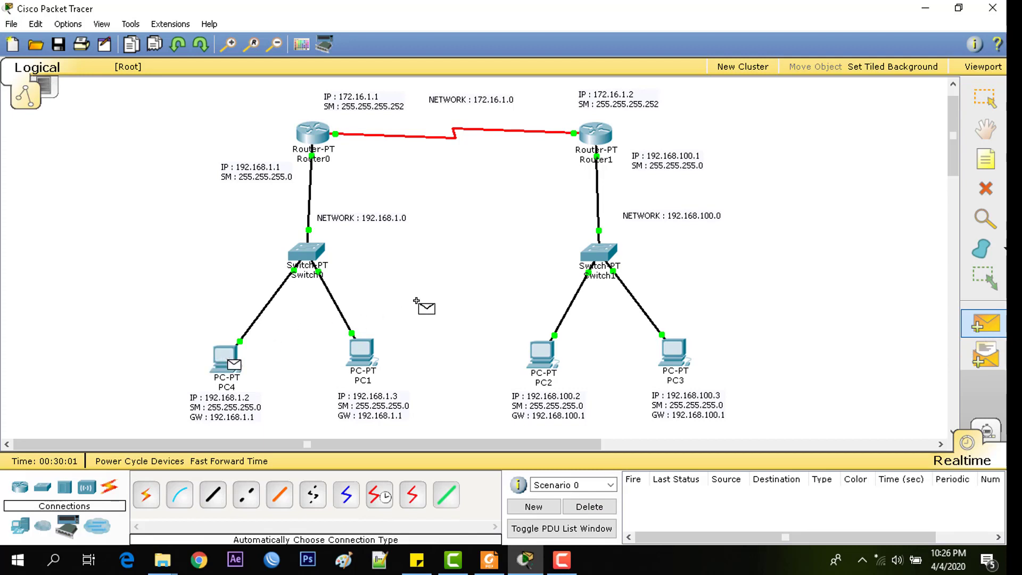
left_click(669, 353)
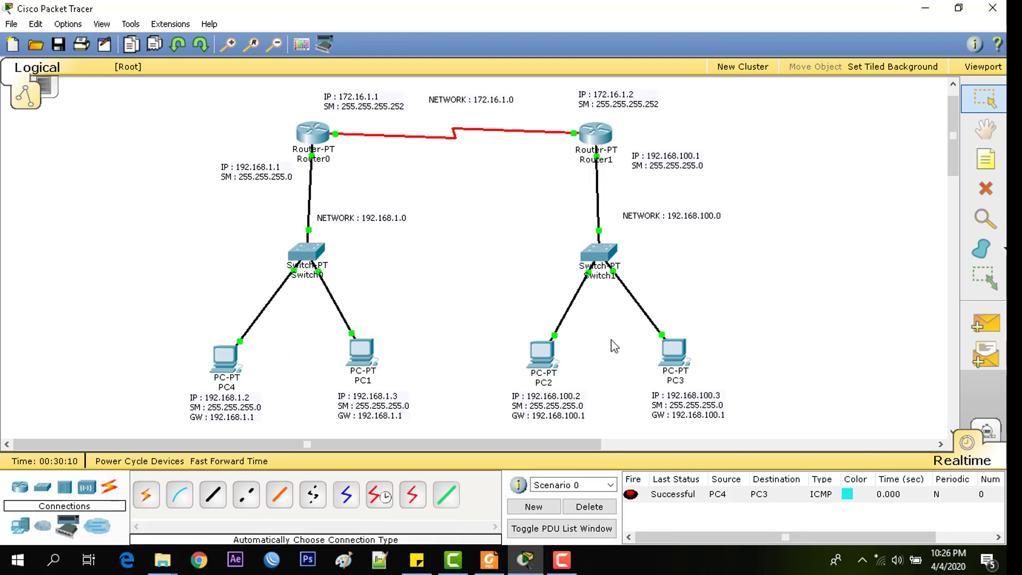
mouse_move(666, 349)
left_click_drag(954, 123, 953, 121)
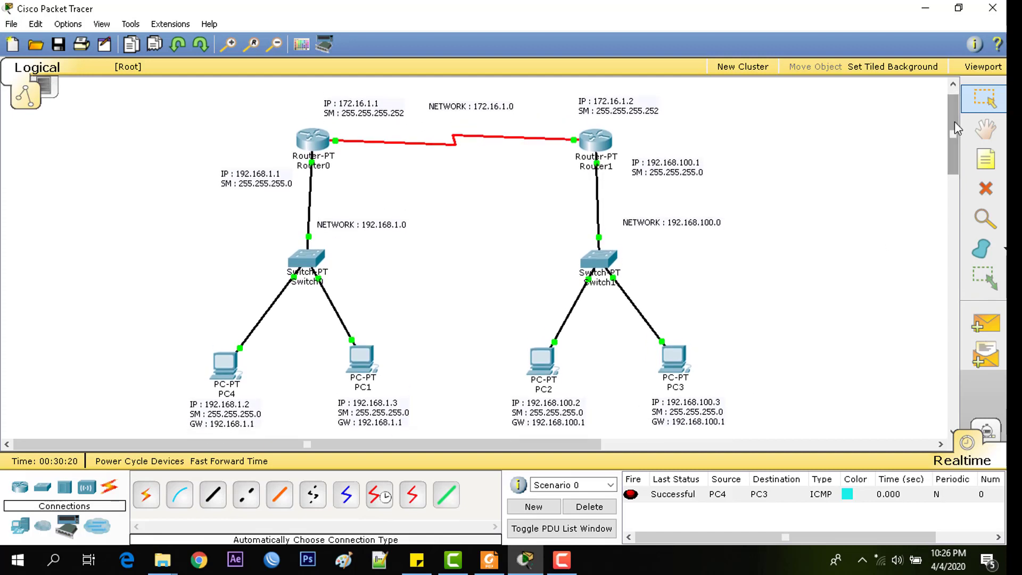